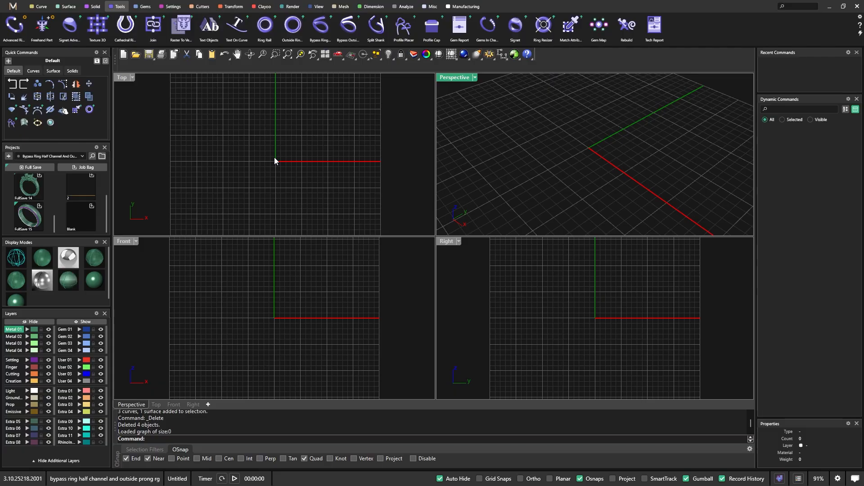
Create a rectangular planar surface spanning the origin in the Top view, from an upper-left corner to a lower-right corner
click(66, 6)
click(171, 29)
click(229, 131)
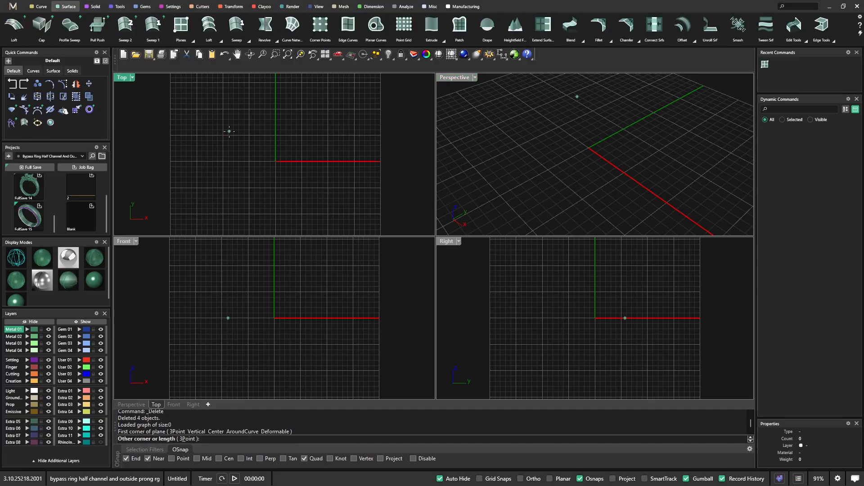
click(351, 197)
Maximize the Perspective view and extrude the rectangular plane upward into a thin solid slab with the gumball
double_click(453, 80)
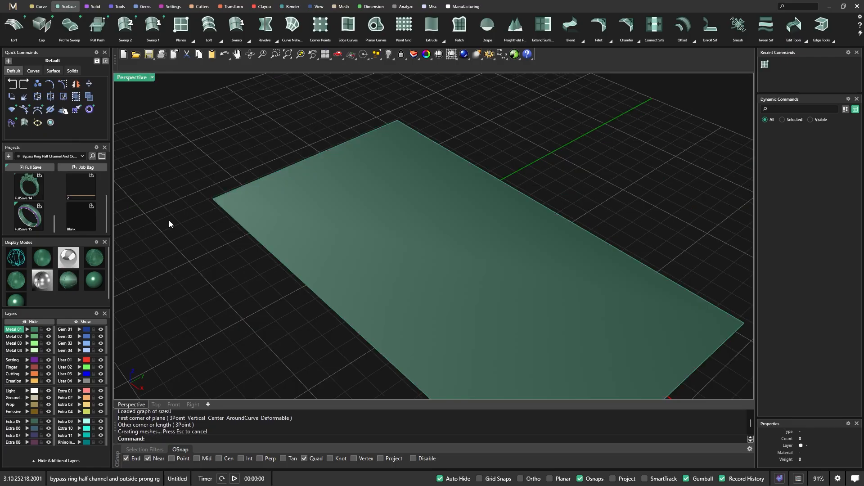
right_drag(347, 244, 320, 206)
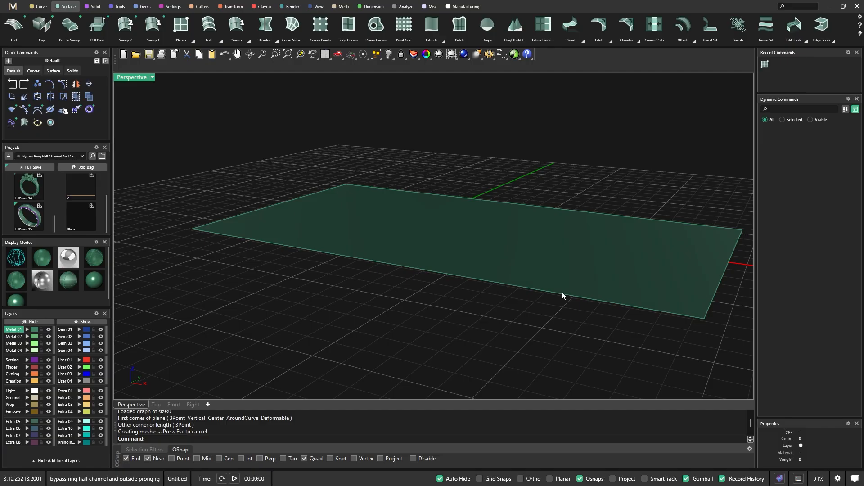
scroll(443, 245, down, 3)
mouse_move(426, 235)
right_down()
mouse_move(438, 251)
mouse_move(439, 239)
mouse_move(454, 251)
mouse_move(424, 252)
mouse_move(421, 241)
right_up()
click(421, 241)
drag(446, 219, 436, 214)
click(304, 251)
Examine the slab's side faces and corner, and check the selected object's type and weight in its properties
scroll(302, 231, up, 3)
scroll(301, 228, up, 2)
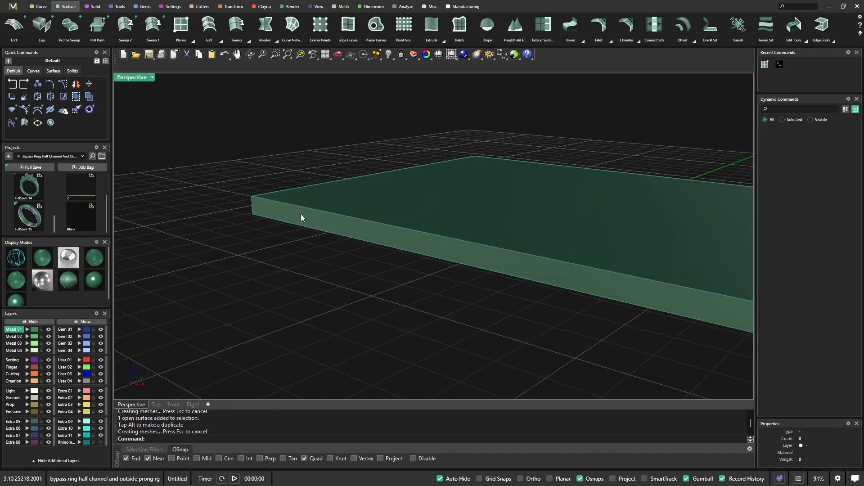
scroll(344, 231, down, 4)
right_drag(325, 260, 425, 279)
scroll(380, 269, up, 2)
scroll(381, 267, up, 1)
click(412, 238)
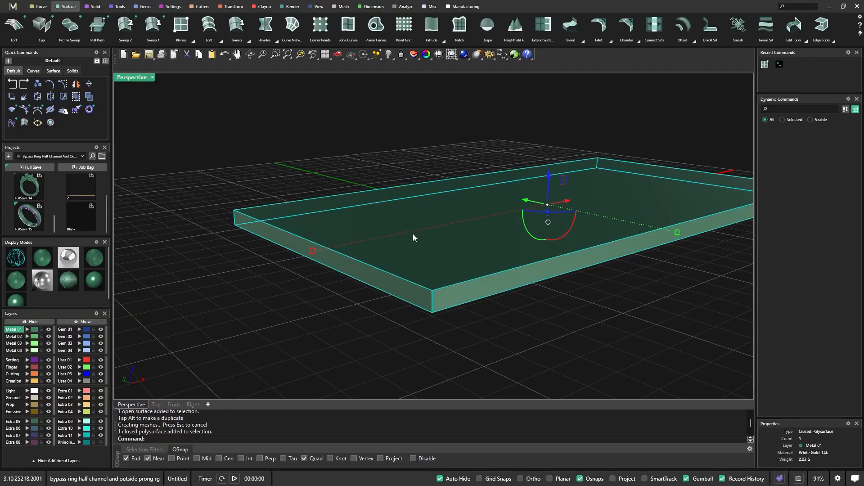
click(654, 384)
click(475, 261)
click(171, 107)
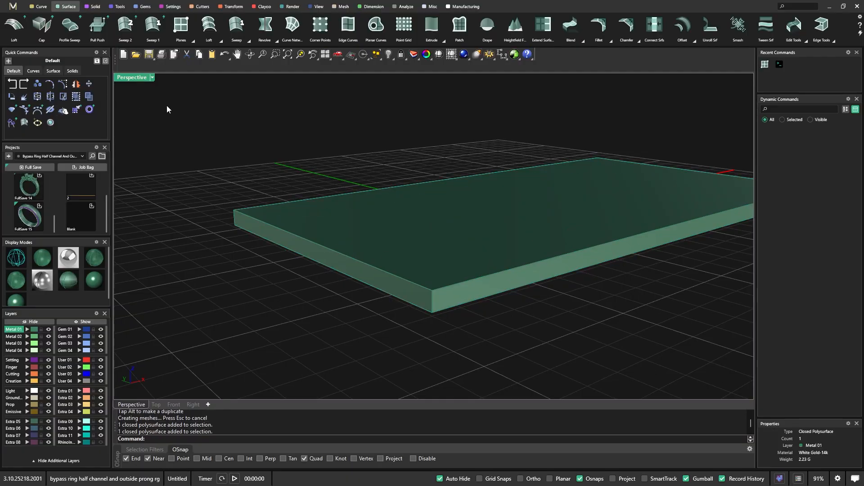
Undo the gumball extrusion and check the flat surface's object type and weight in its properties
click(12, 84)
click(326, 166)
click(387, 219)
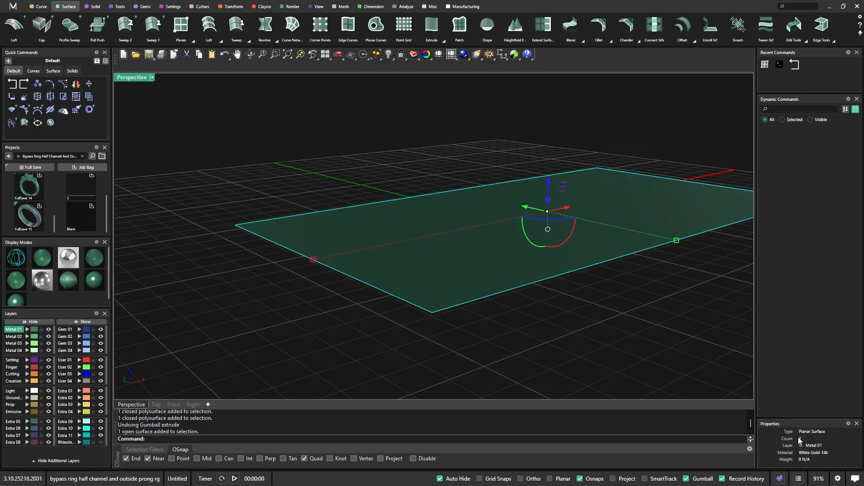
click(613, 354)
Extrude the flat rectangular surface upward again into a thin closed slab with the gumball
right_drag(613, 354, 476, 351)
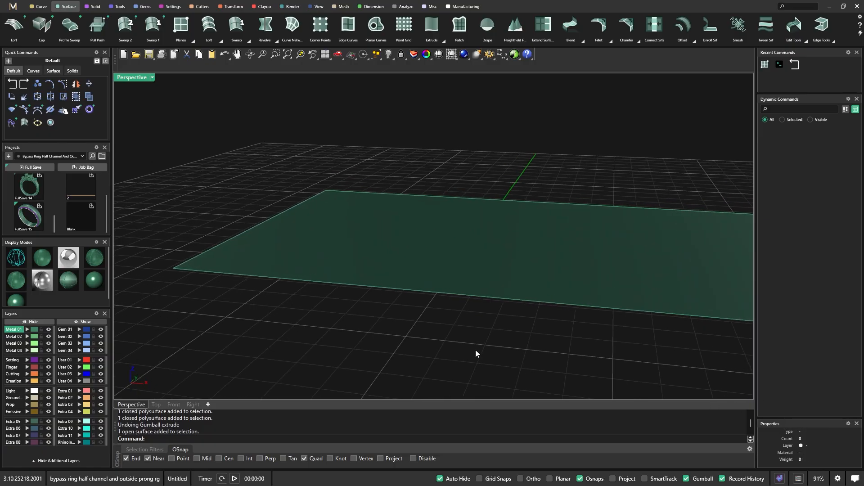
scroll(388, 266, down, 5)
click(390, 266)
right_drag(402, 269, 347, 308)
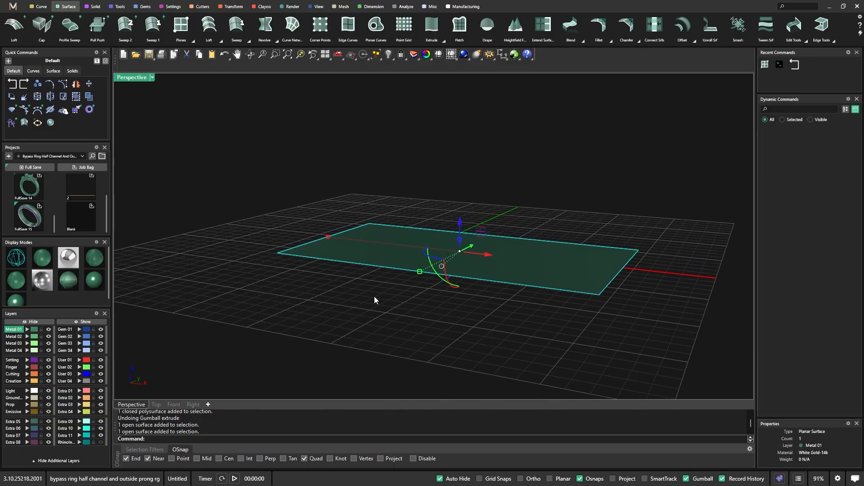
drag(460, 242, 461, 231)
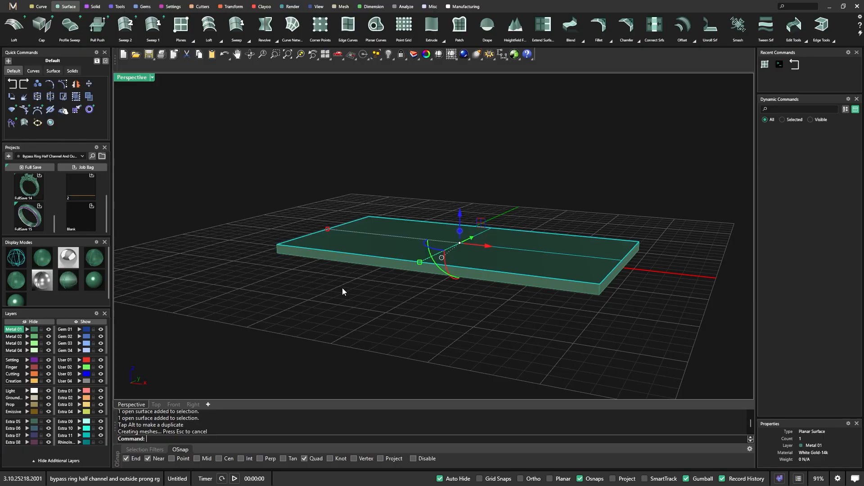
Delete the extruded slab
click(363, 293)
click(399, 242)
key(Delete)
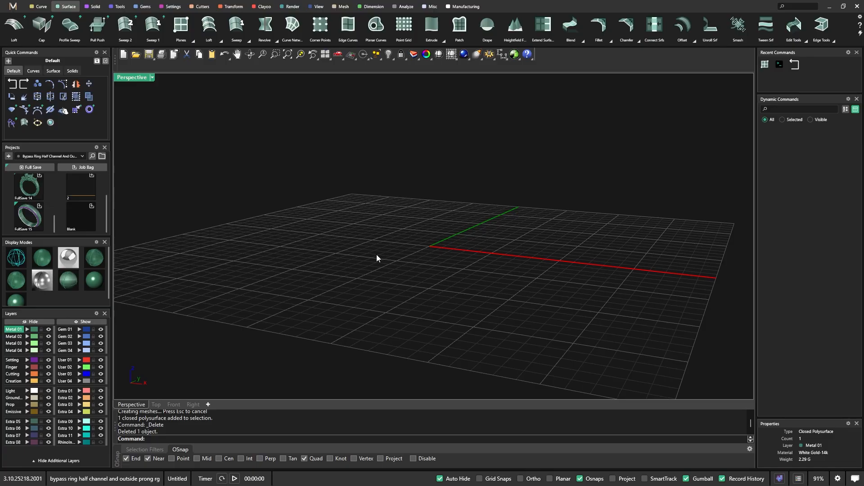
scroll(410, 246, down, 4)
right_drag(410, 246, 416, 262)
scroll(417, 262, up, 4)
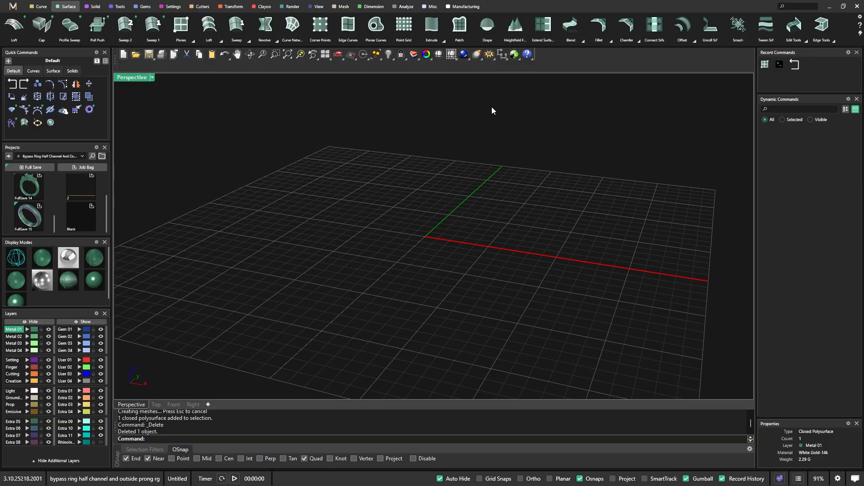
scroll(411, 223, down, 4)
right_drag(428, 253, 426, 177)
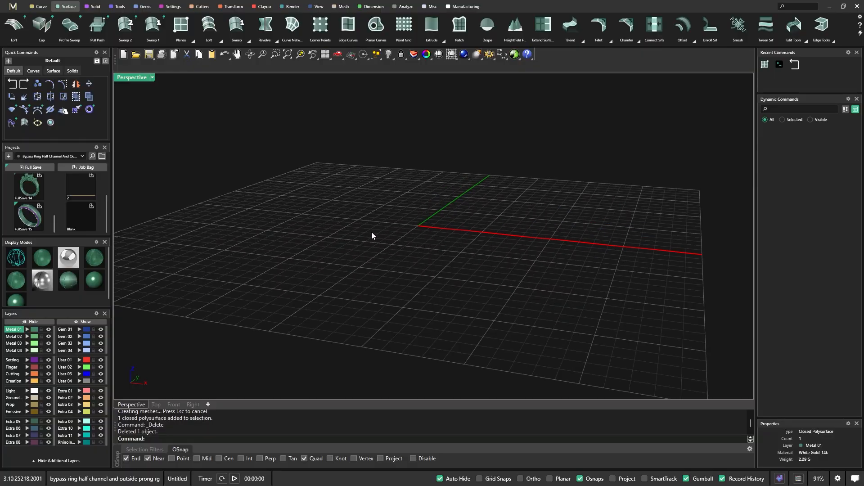
scroll(382, 211, down, 2)
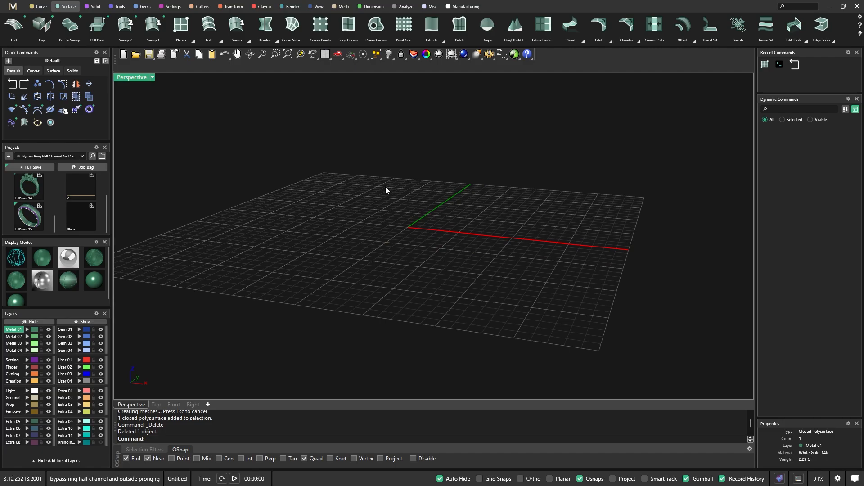
right_drag(388, 202, 390, 236)
scroll(390, 238, up, 1)
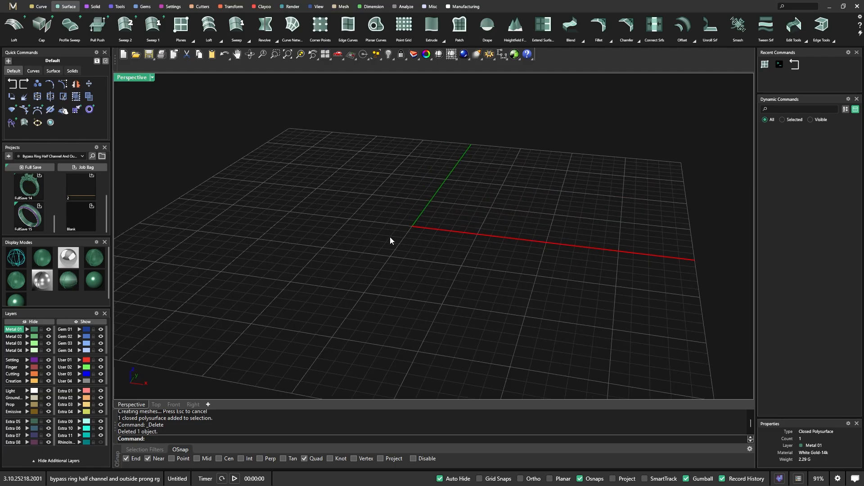
right_drag(429, 244, 434, 181)
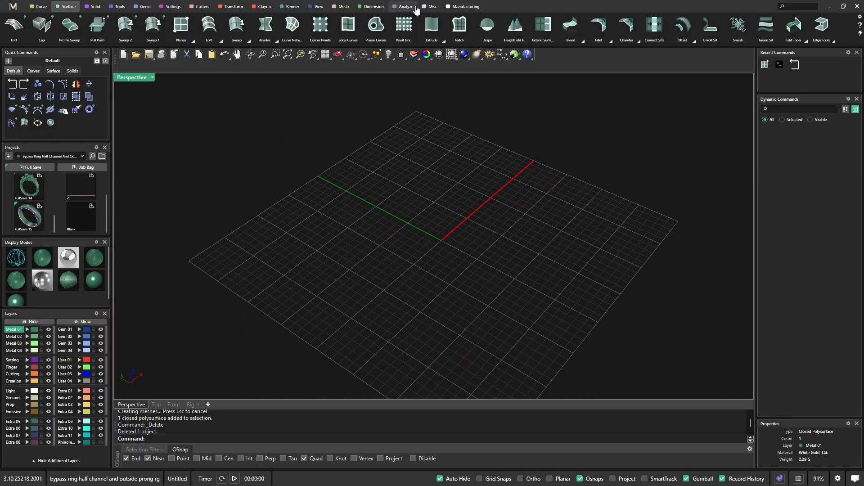
Restore the default layout with the four Top, Perspective, Front and Right viewports
click(318, 7)
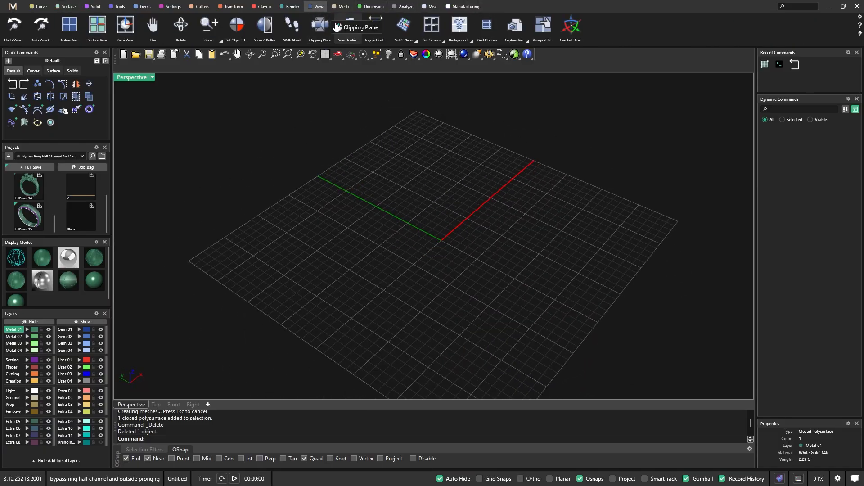
click(68, 27)
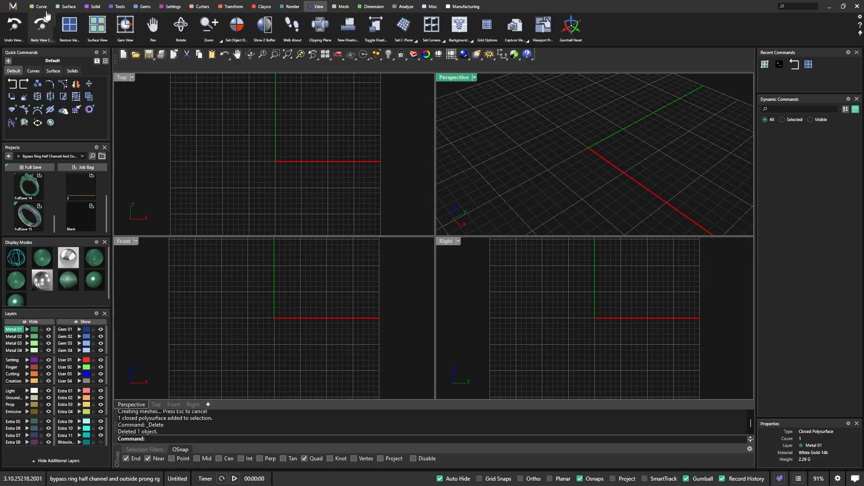
click(66, 6)
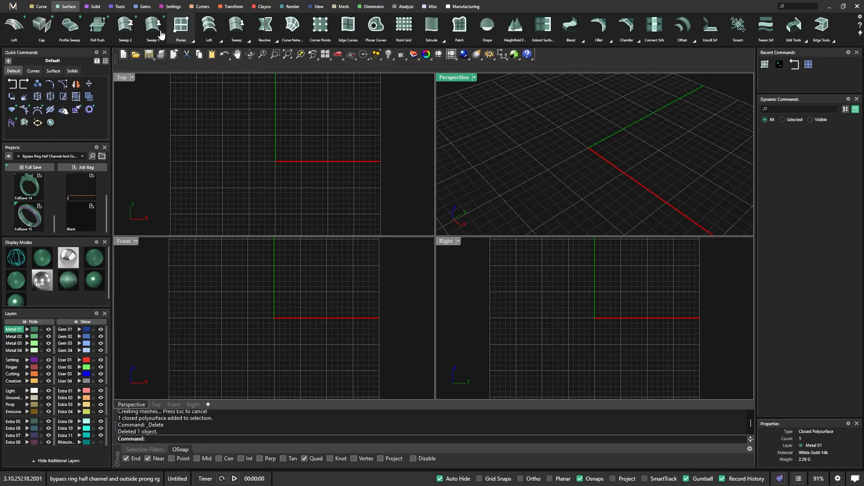
click(40, 7)
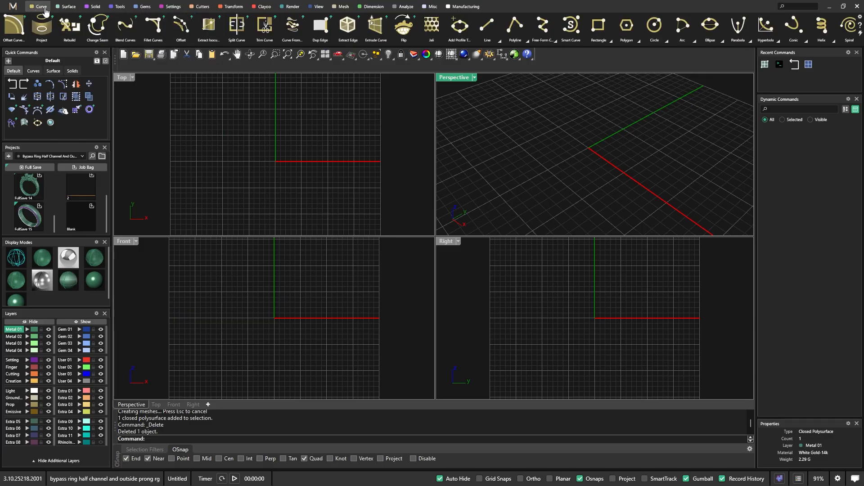
click(119, 6)
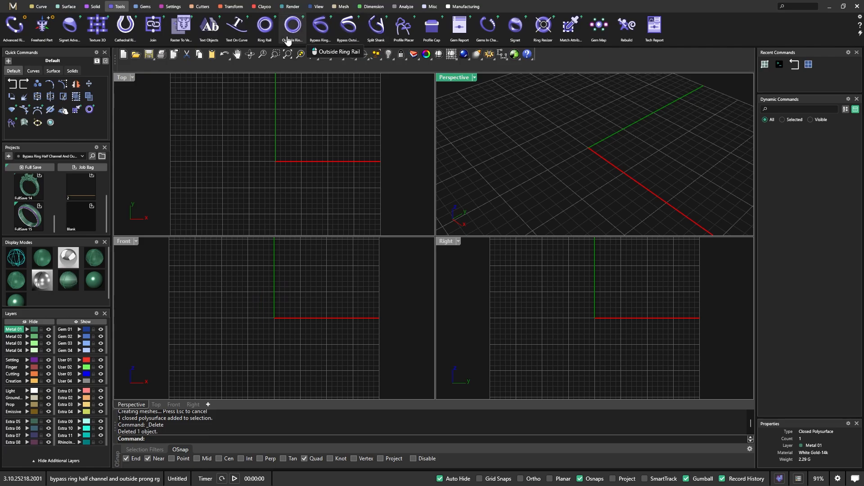
click(229, 107)
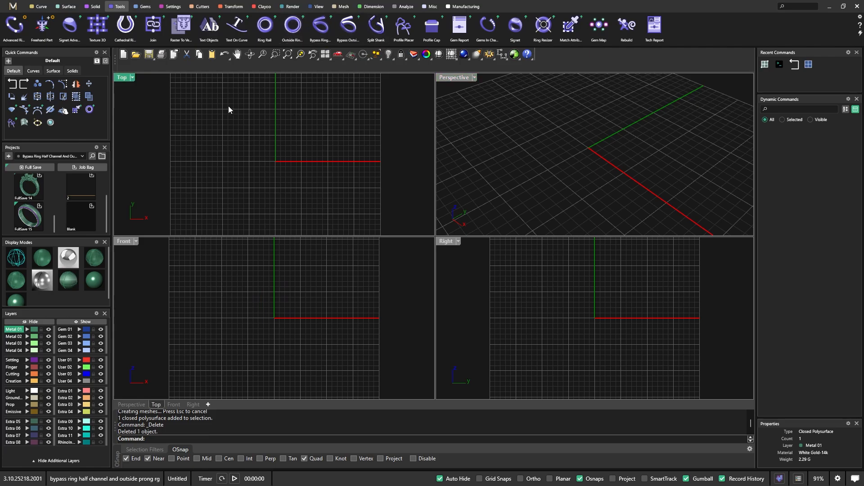
click(38, 6)
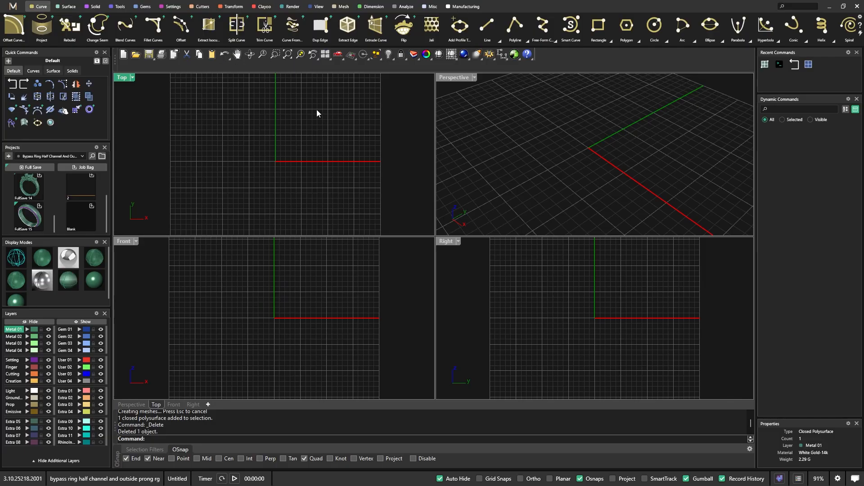
Place the image Divider-element-Graphics-12229820-1 as a Picture Frame in the Top view, drawn from corner to corner around the origin
click(319, 8)
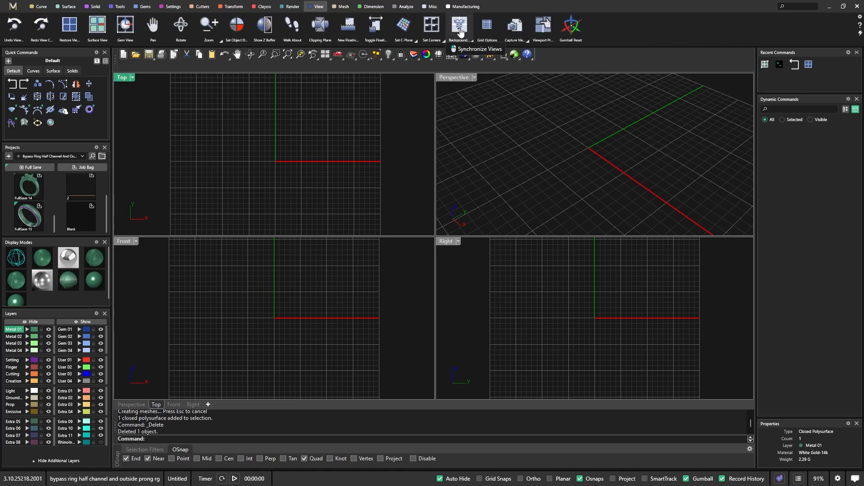
click(470, 41)
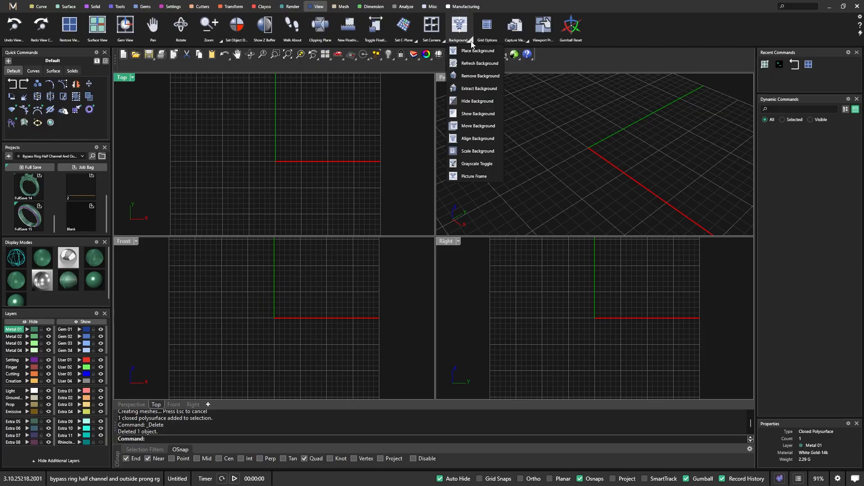
click(475, 179)
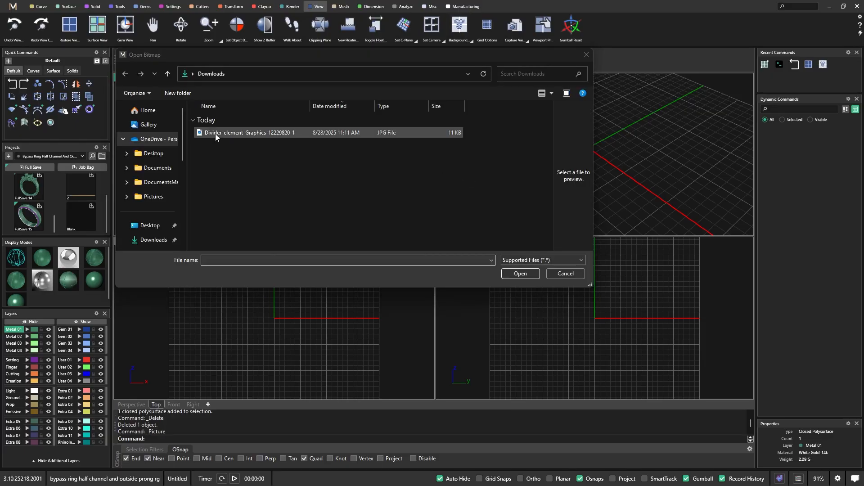
double_click(227, 133)
click(235, 126)
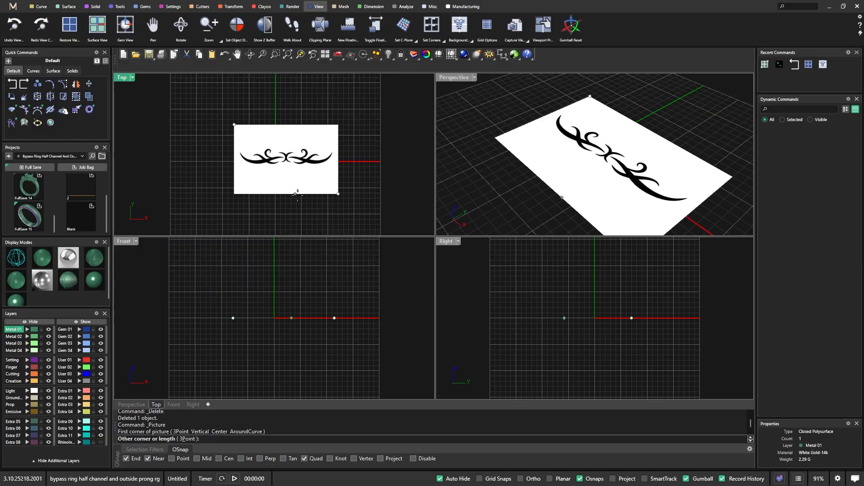
click(313, 192)
Center the picture on the world origin with Center Objects, using the bounding box method on the X, Y and Z axes
click(307, 163)
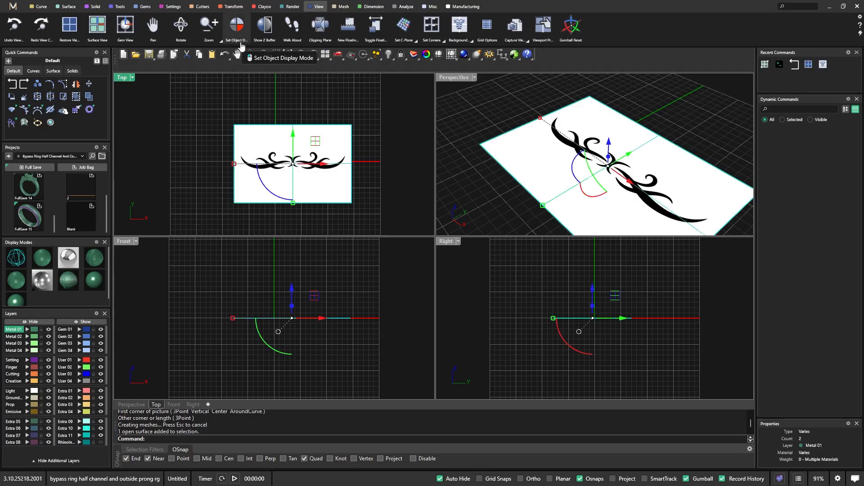
click(233, 6)
click(399, 30)
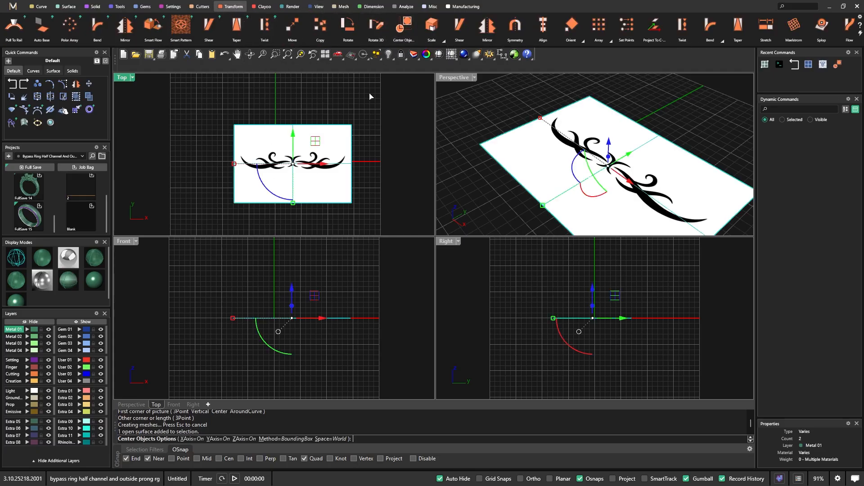
key(Return)
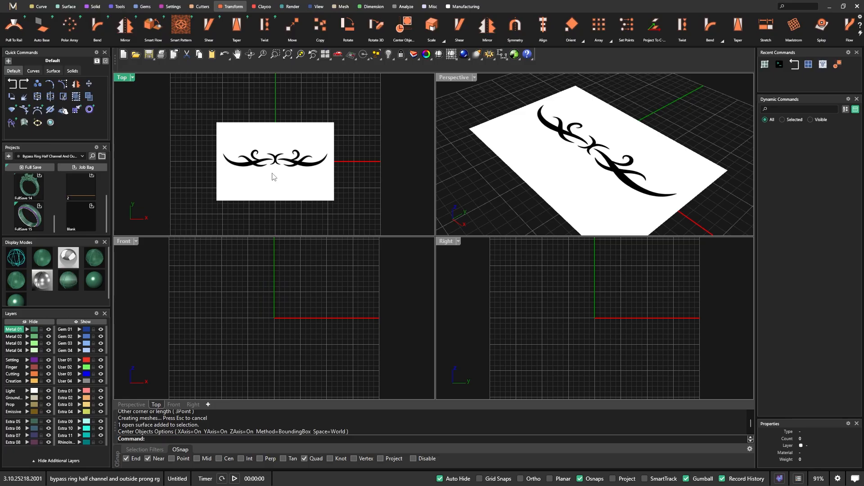
Maximize the Top view showing the picture and make the Creation layer current
scroll(274, 176, up, 3)
scroll(276, 176, down, 1)
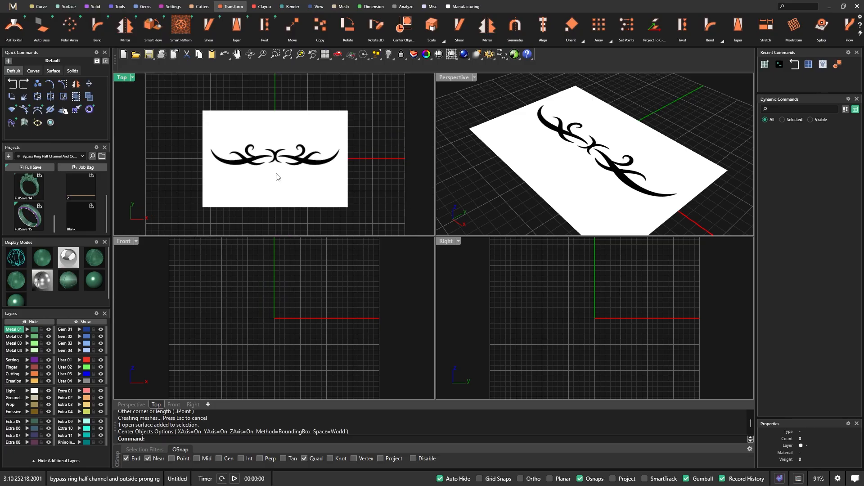
double_click(126, 79)
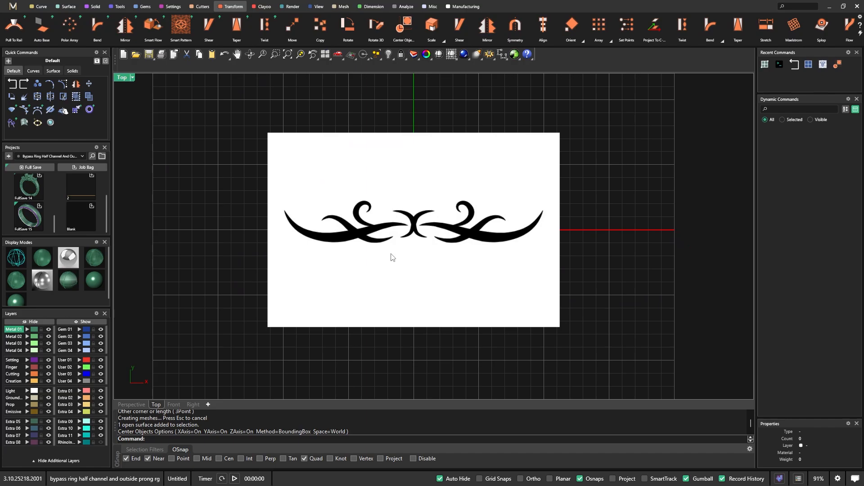
click(395, 212)
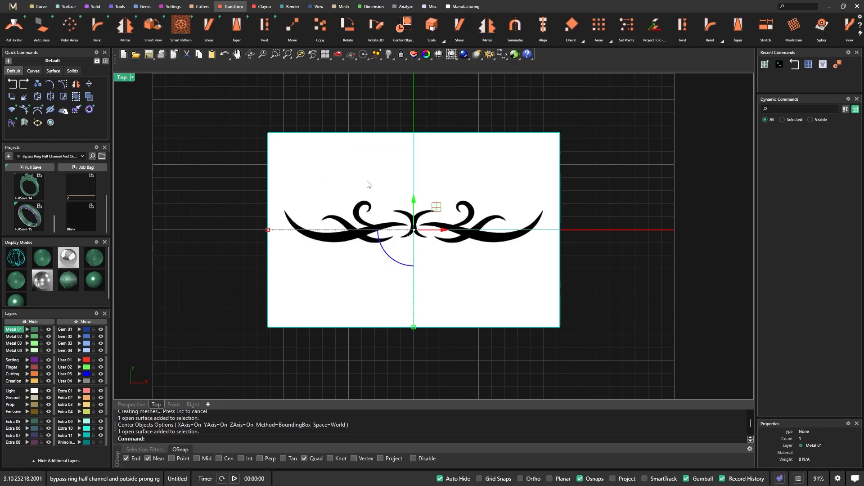
click(226, 174)
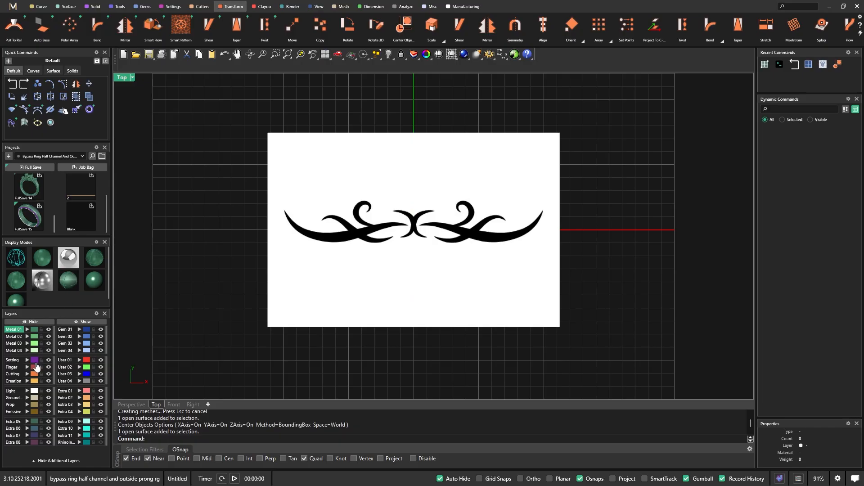
click(17, 381)
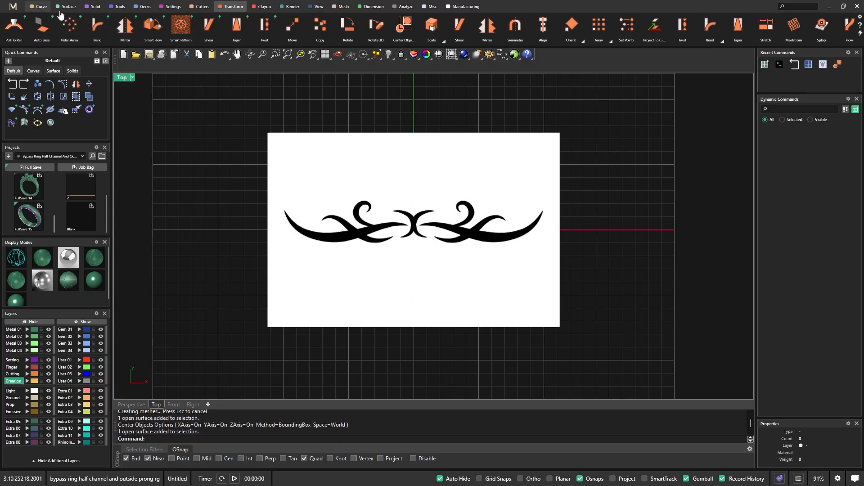
click(40, 7)
click(543, 25)
click(492, 152)
click(431, 156)
click(384, 170)
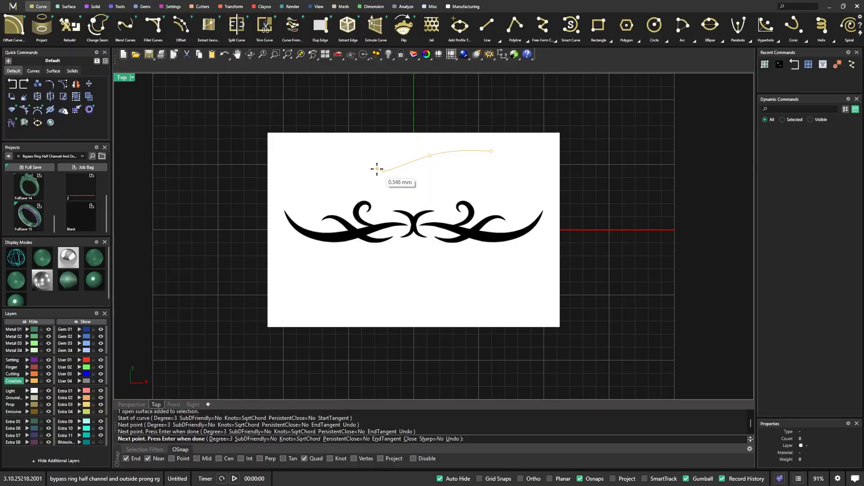
key(Escape)
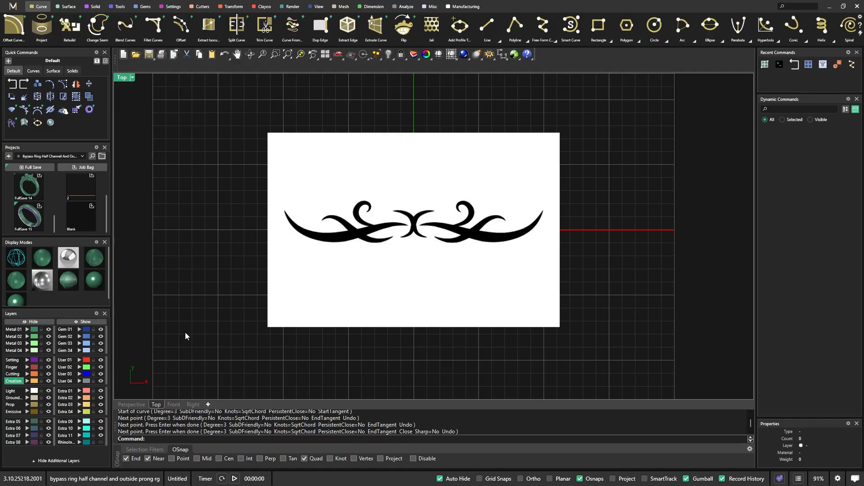
Hide the Standard Toolbar Group in the Rhino toolbar options, show it again and accept the options
text(Options)
key(Return)
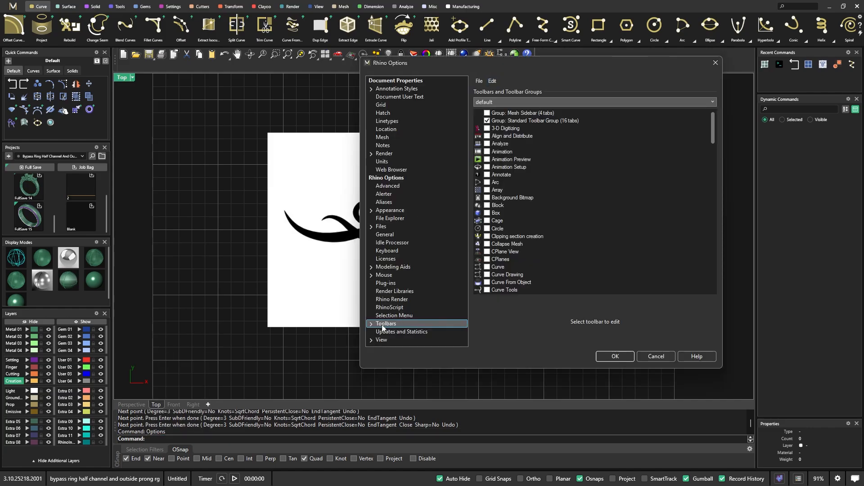
click(373, 324)
click(372, 324)
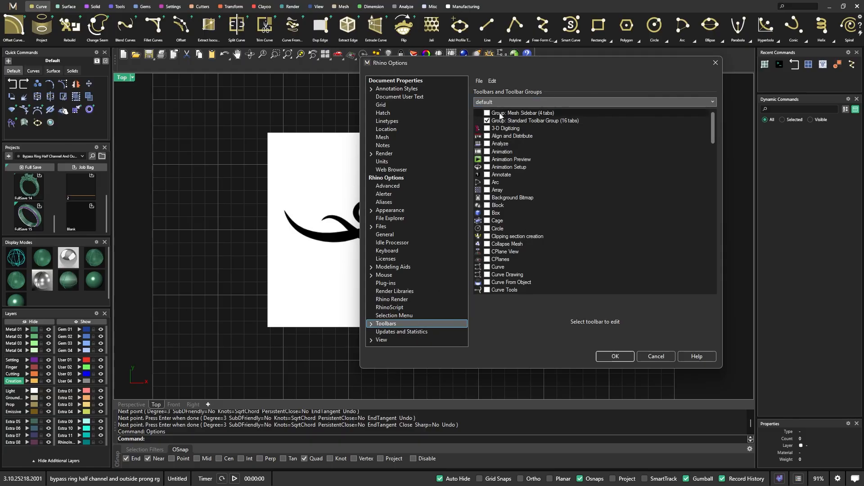
click(488, 122)
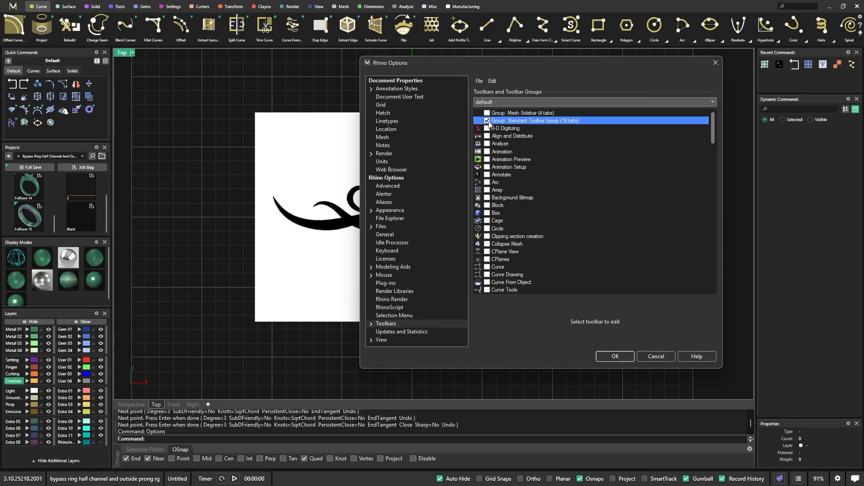
click(487, 121)
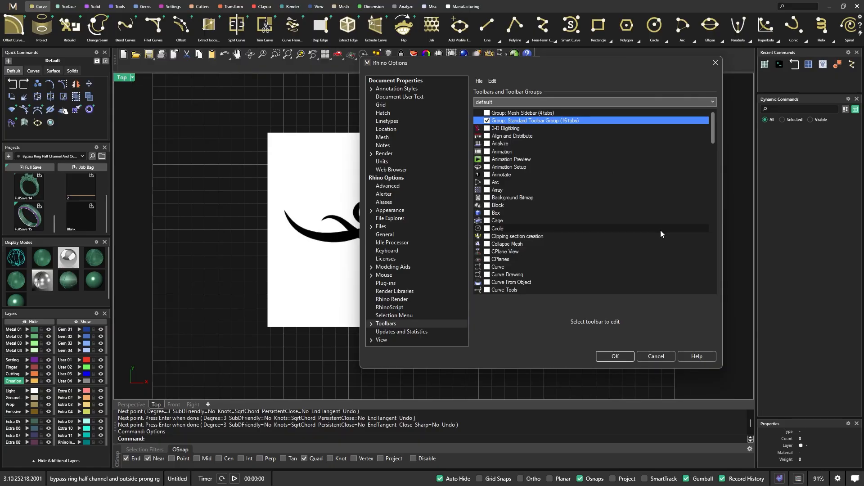
click(614, 357)
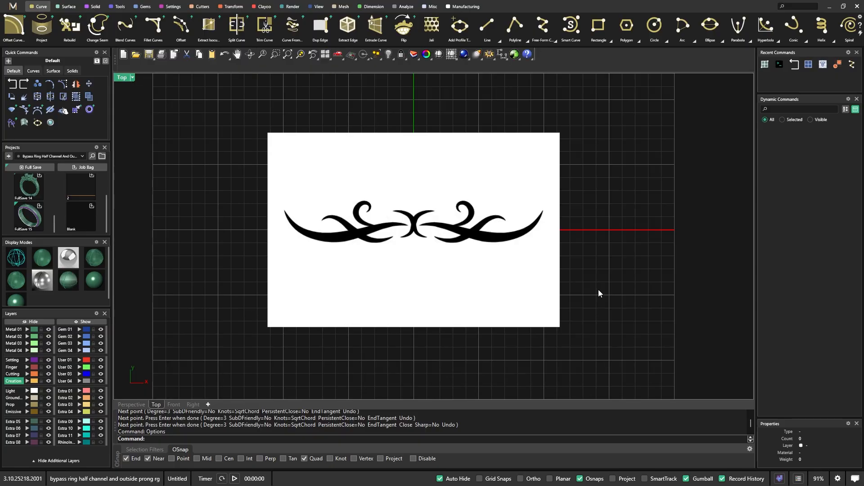
Set the object transparency of the ornament picture's material to 53%
click(389, 184)
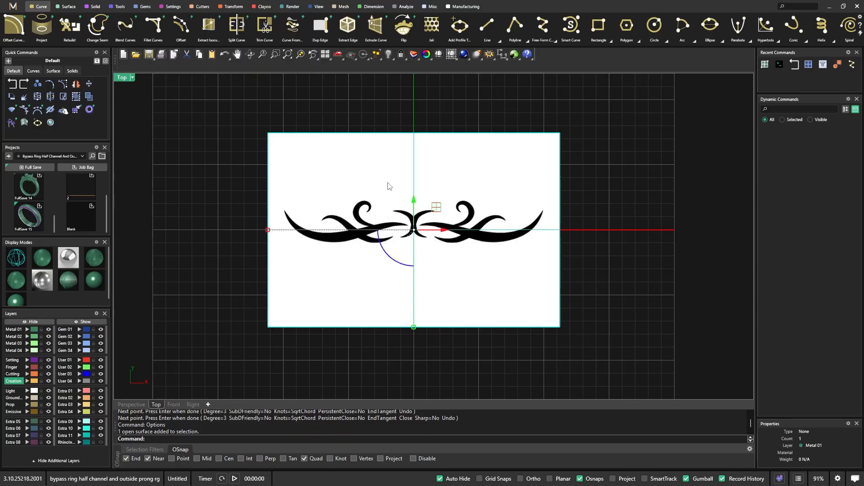
click(425, 55)
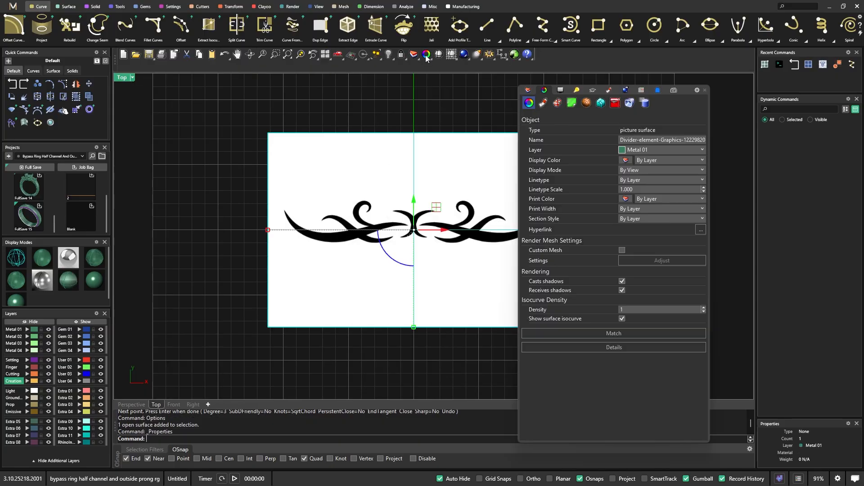
click(543, 104)
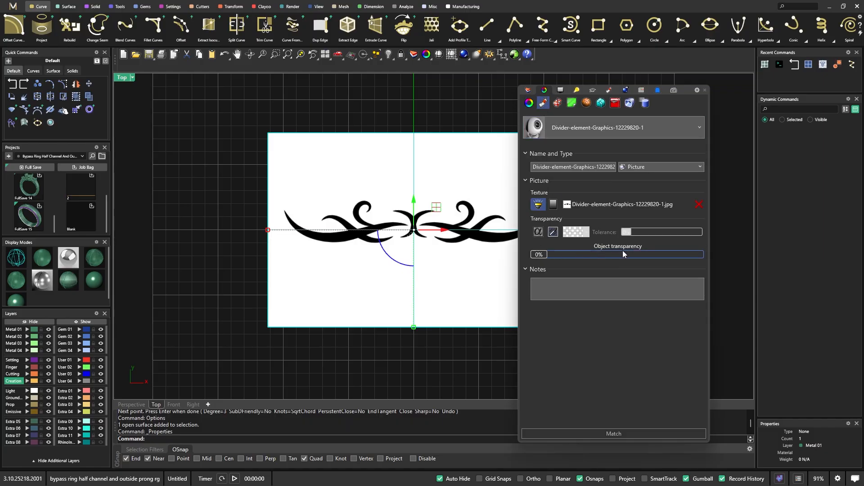
drag(543, 255, 617, 257)
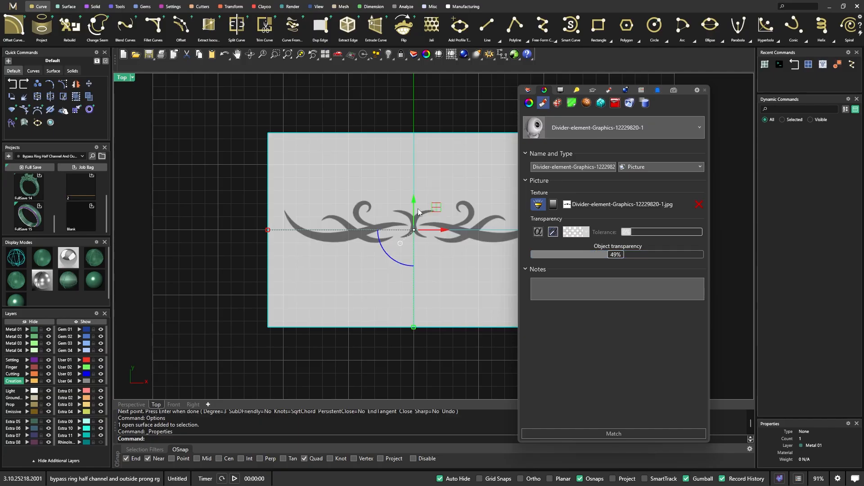
drag(620, 259, 626, 259)
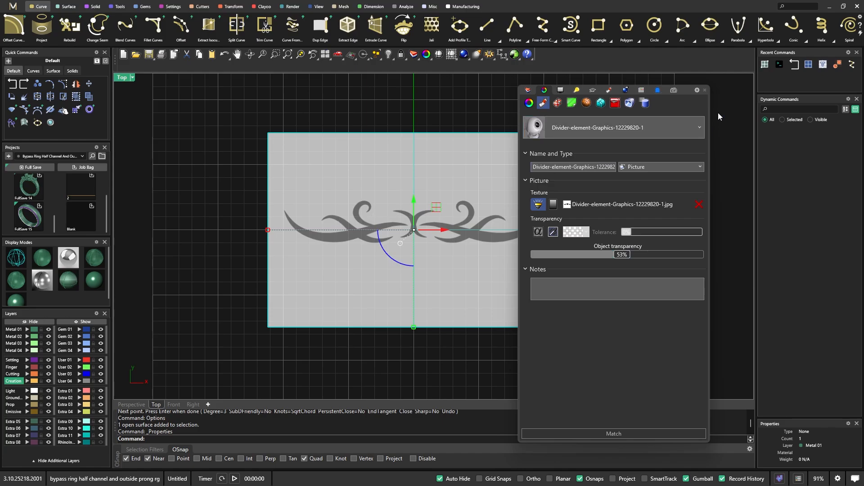
click(705, 91)
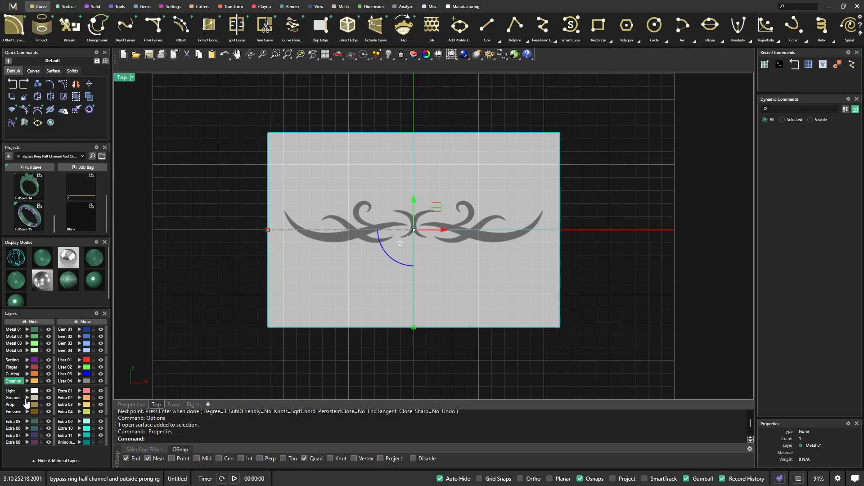
Move the ornament picture to the Ground Plane layer and lock that layer
click(26, 399)
click(41, 398)
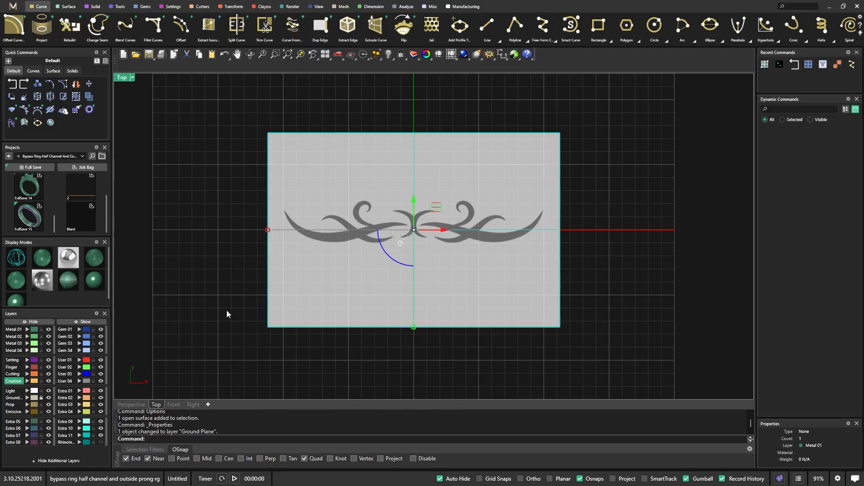
key(F3)
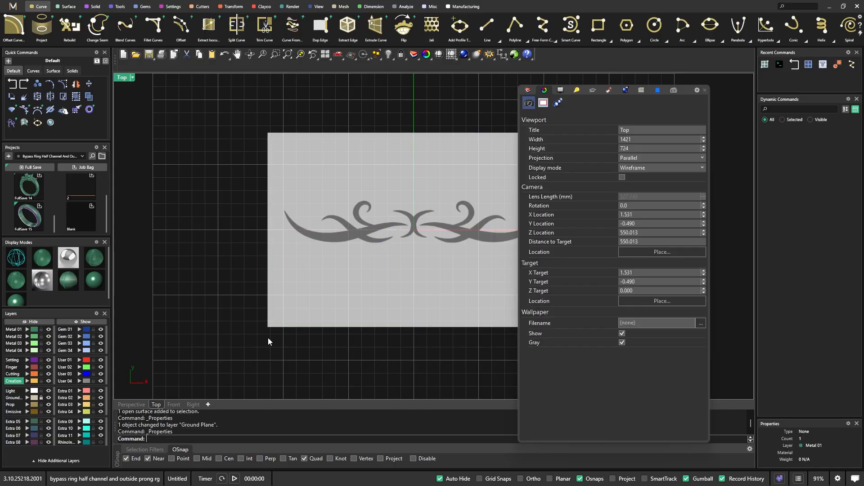
click(705, 91)
drag(435, 115, 364, 189)
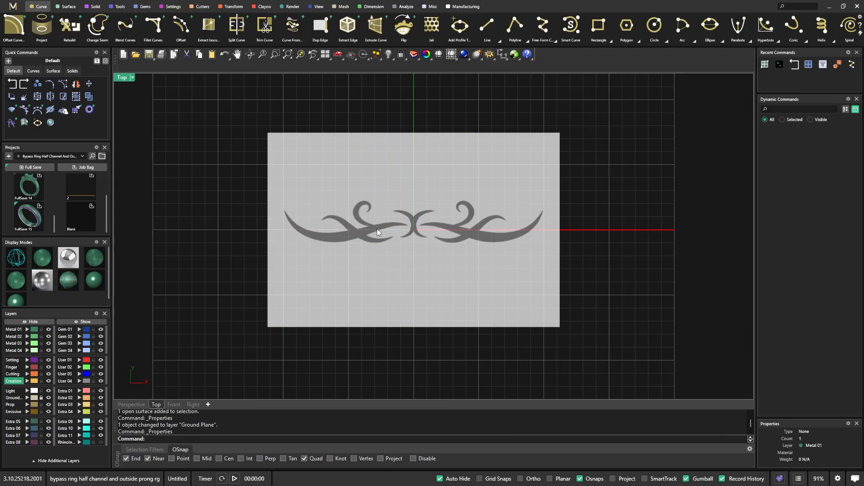
scroll(391, 274, up, 2)
scroll(392, 274, down, 2)
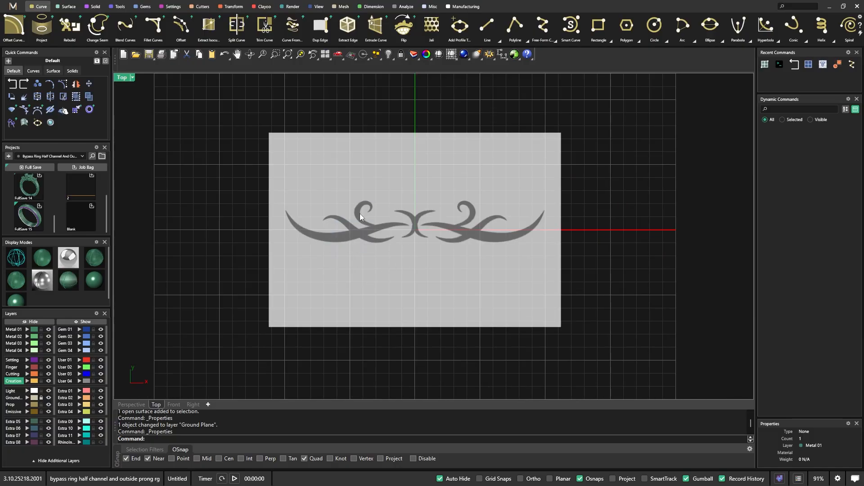
scroll(468, 204, up, 2)
scroll(464, 206, down, 2)
drag(386, 187, 294, 271)
drag(270, 377, 332, 275)
drag(335, 258, 373, 193)
Start an interpolated free-form curve at the inner tip of the ornament's left main stem and turn object snaps off
scroll(368, 207, up, 3)
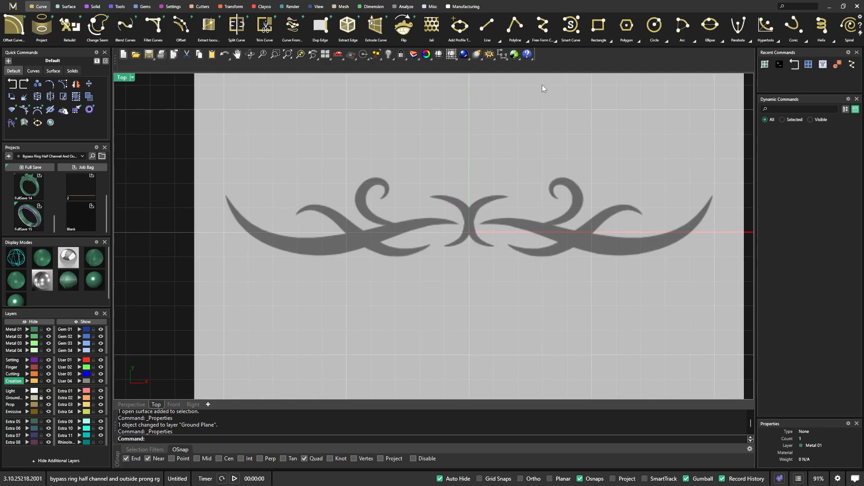
click(544, 25)
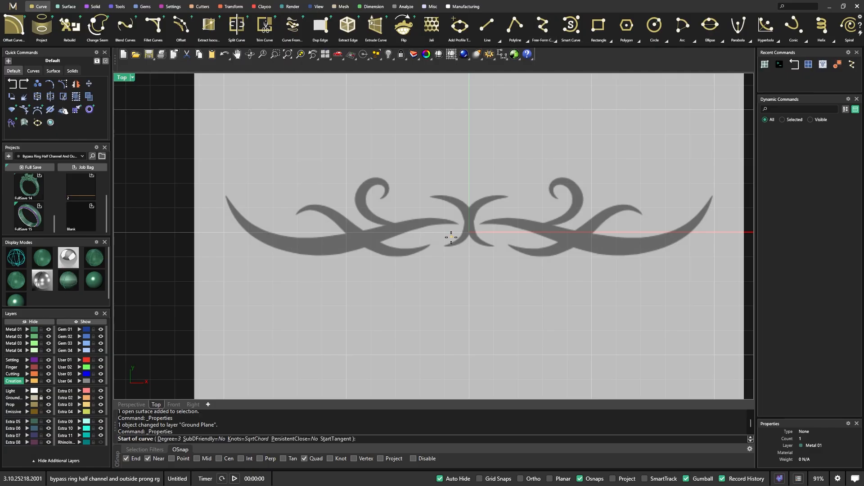
scroll(451, 237, up, 2)
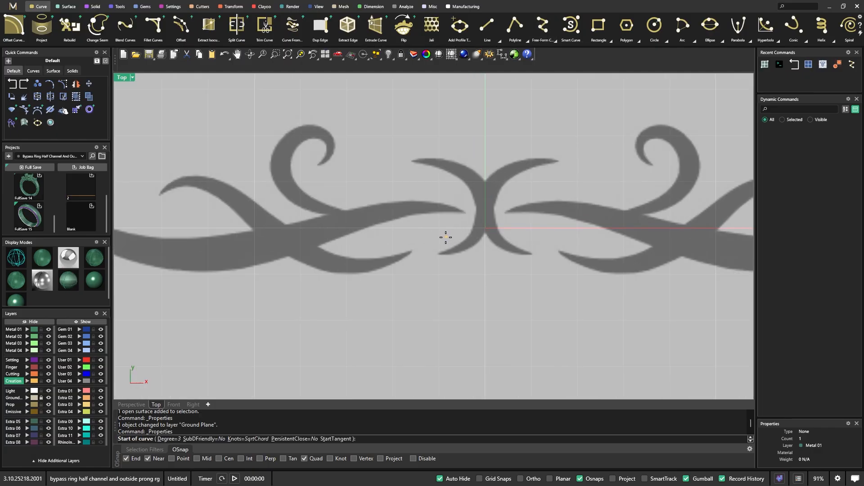
click(464, 214)
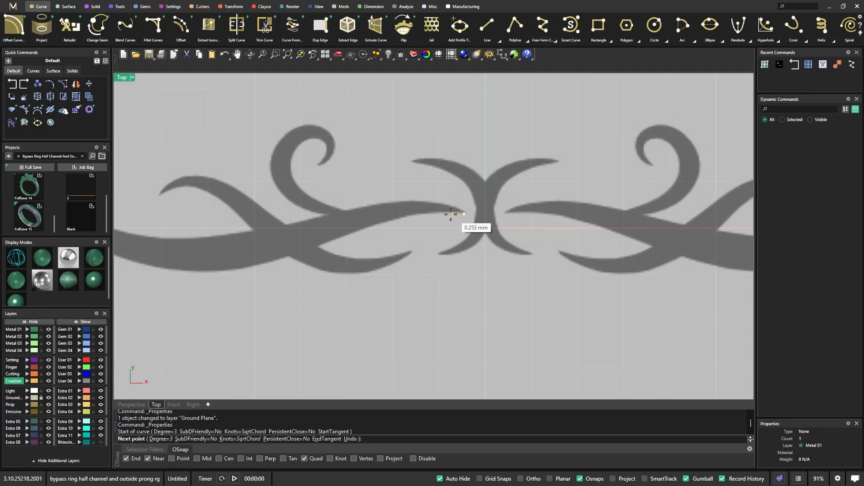
click(580, 479)
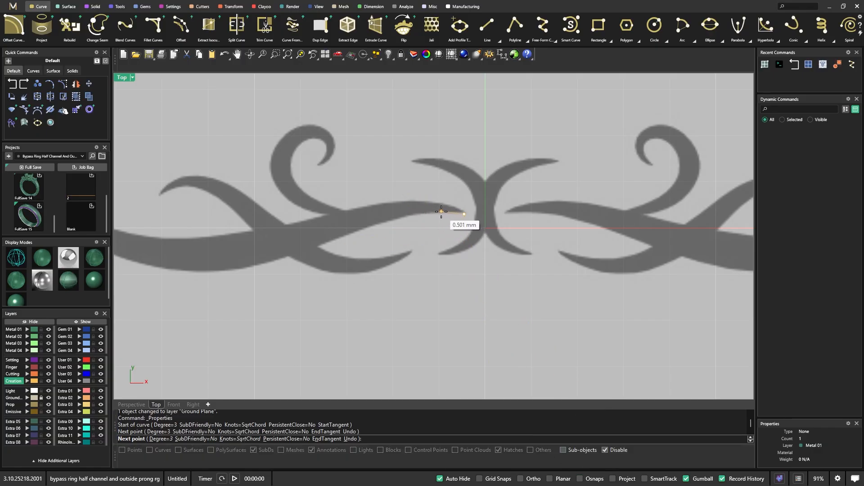
Trace the lower edge of the left main stem with curve points out to its outer tip and finish the curve
click(442, 211)
click(372, 227)
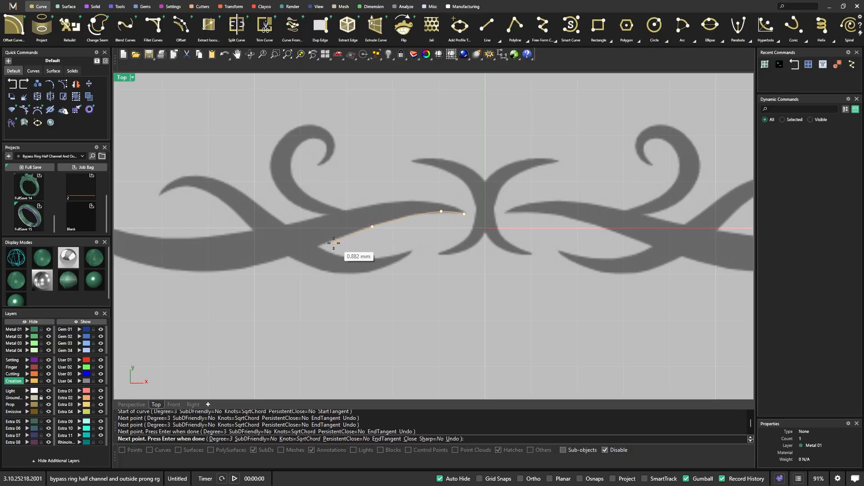
click(304, 252)
click(264, 265)
right_drag(264, 265, 413, 245)
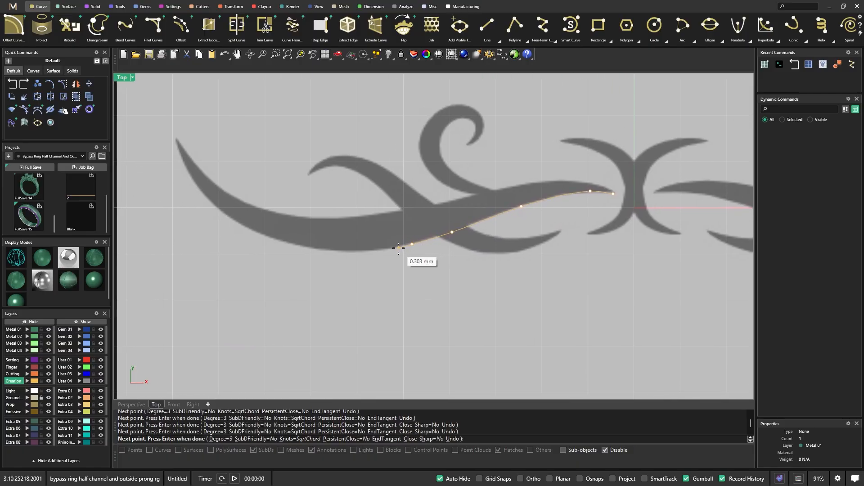
click(329, 250)
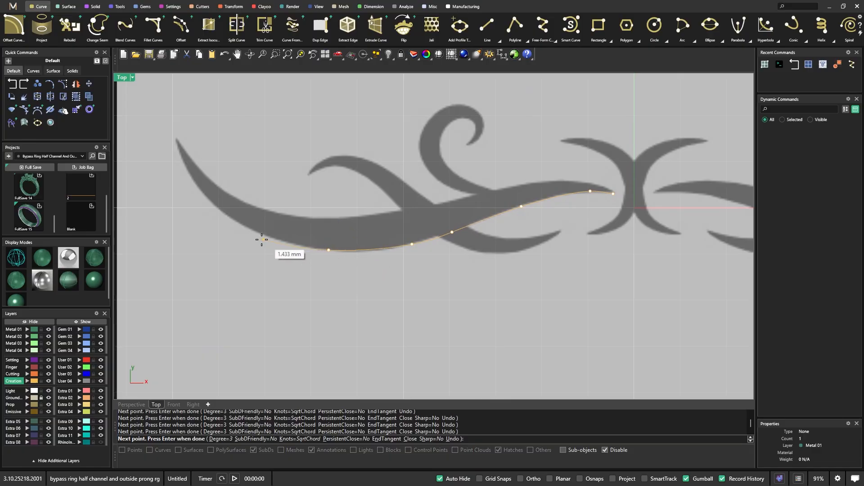
click(233, 221)
click(190, 177)
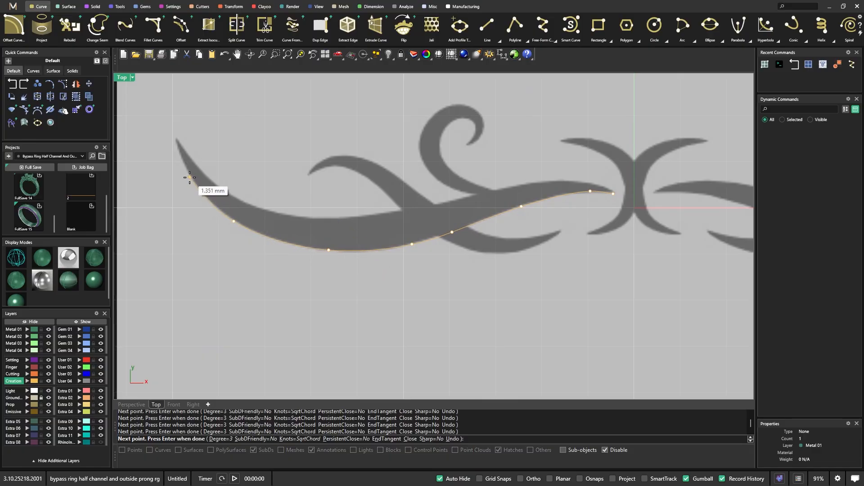
click(176, 141)
key(Return)
scroll(344, 222, up, 3)
scroll(360, 224, down, 3)
Turn object snaps on, start a second interpolated curve at the first curve's inner endpoint, and turn the snaps off again
key(Return)
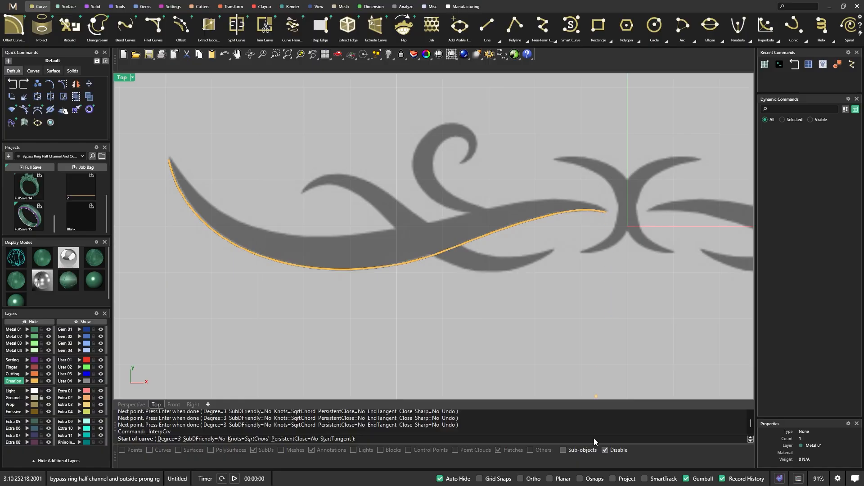
click(586, 479)
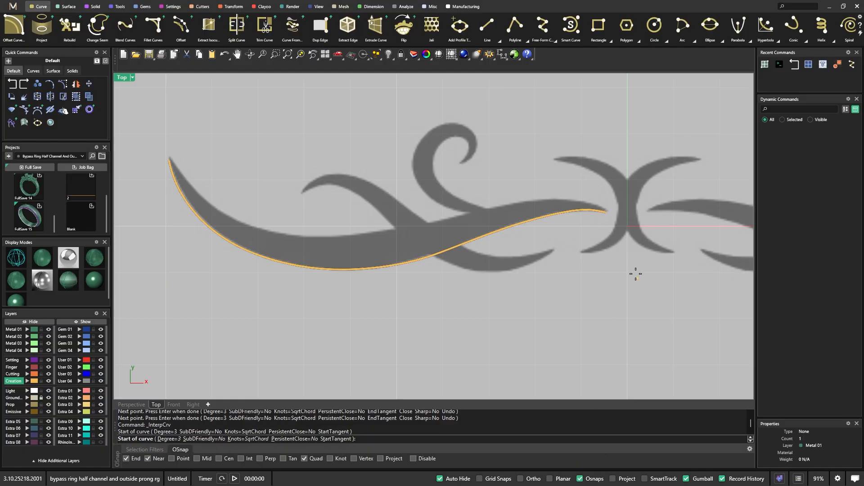
click(609, 214)
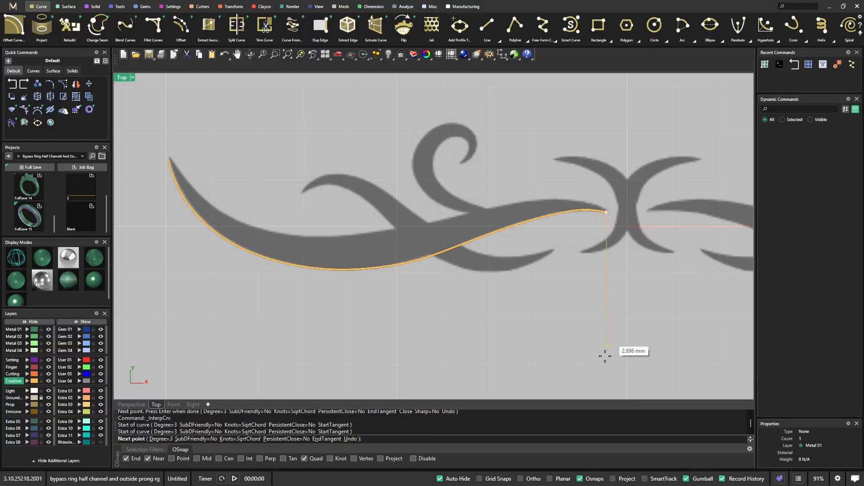
click(580, 479)
Trace the upper edge of the left main stem from its inner tip across the branch junctions with interpolated curve points
scroll(601, 209, up, 3)
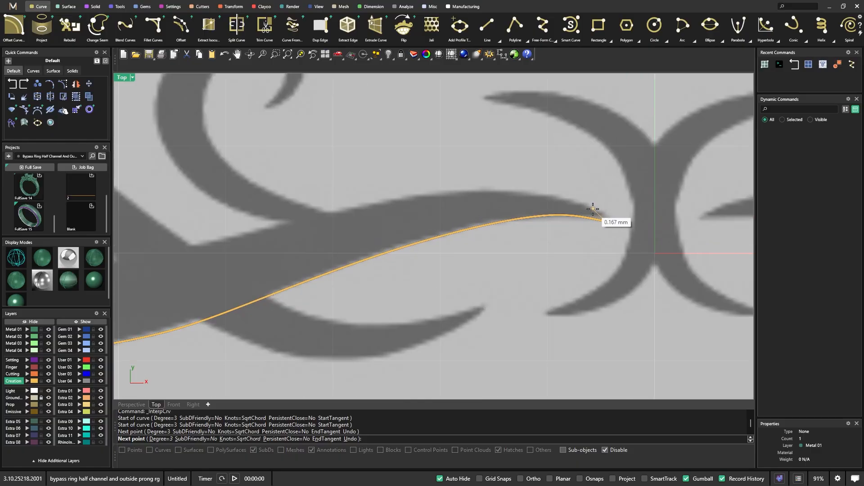
click(593, 208)
click(494, 192)
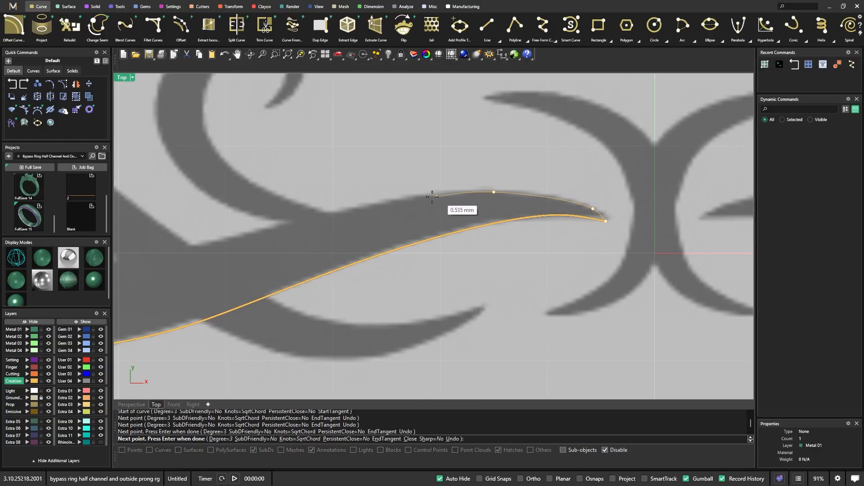
click(366, 206)
click(244, 234)
right_drag(247, 235, 439, 194)
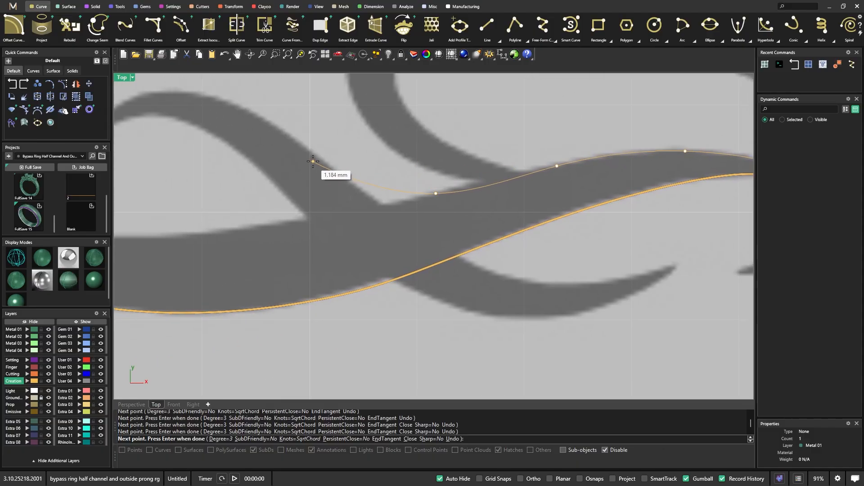
click(337, 213)
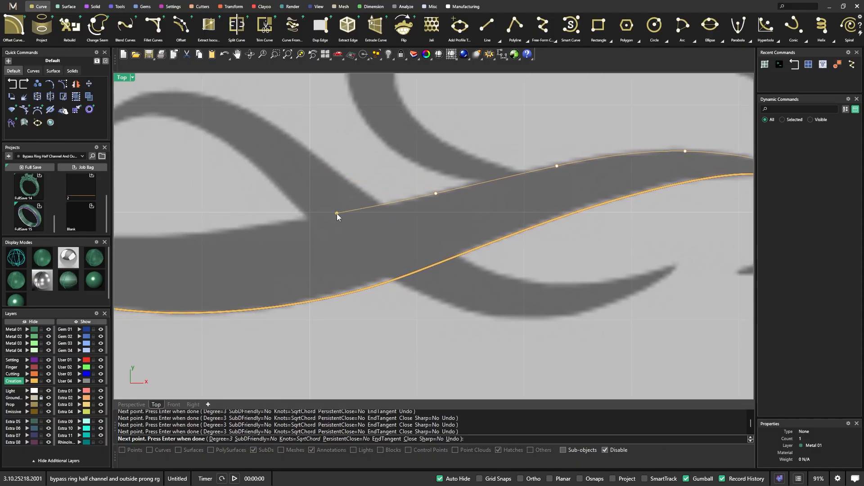
right_drag(337, 214, 435, 188)
click(366, 201)
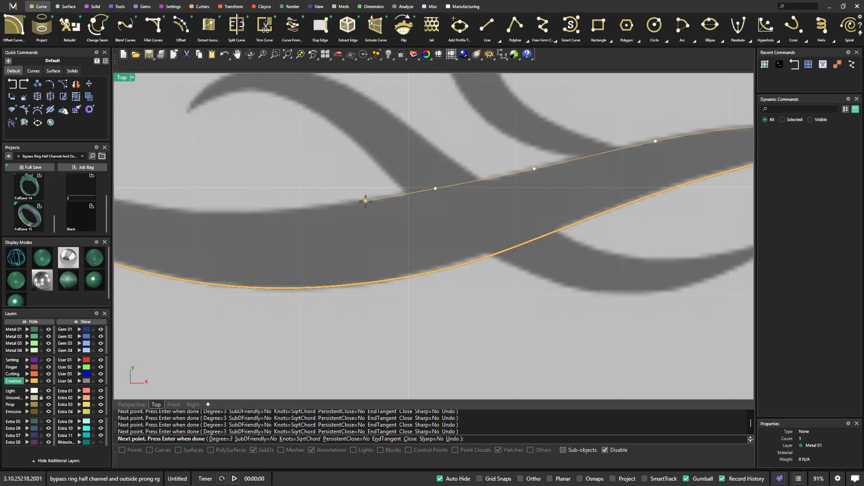
Continue the curve along the stem's upper edge to its outer tip and finish it
right_drag(366, 201, 432, 193)
right_drag(317, 212, 425, 230)
click(425, 230)
right_drag(290, 216, 326, 239)
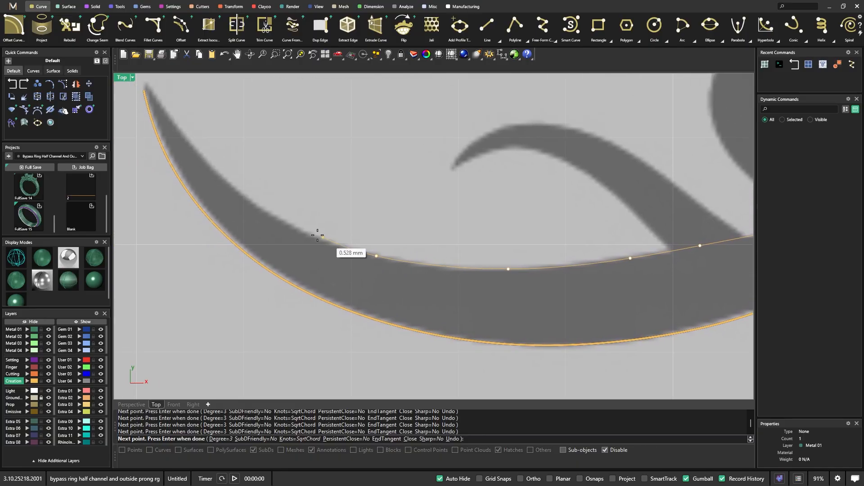
click(261, 204)
right_drag(261, 204, 306, 248)
click(254, 199)
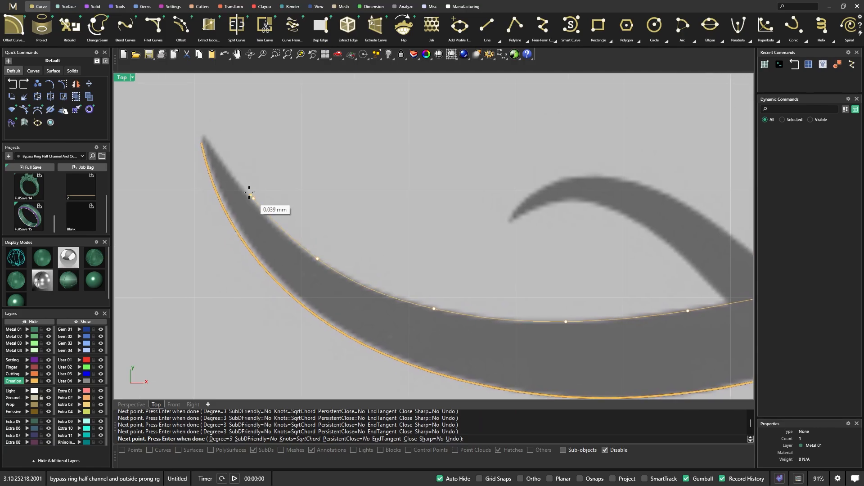
click(210, 141)
scroll(212, 142, down, 2)
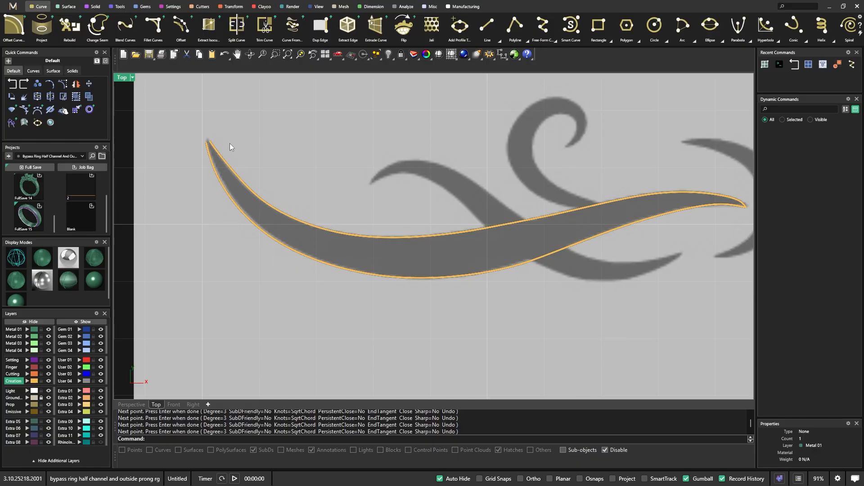
Select the upper stem curve at the outer tip and show its control points
scroll(216, 141, up, 4)
drag(182, 166, 189, 163)
click(203, 131)
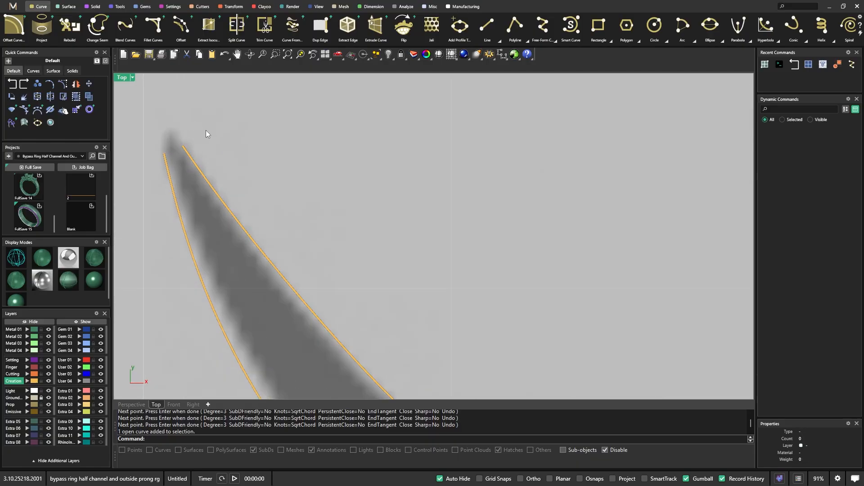
drag(206, 131, 177, 167)
drag(210, 131, 177, 163)
drag(205, 106, 276, 162)
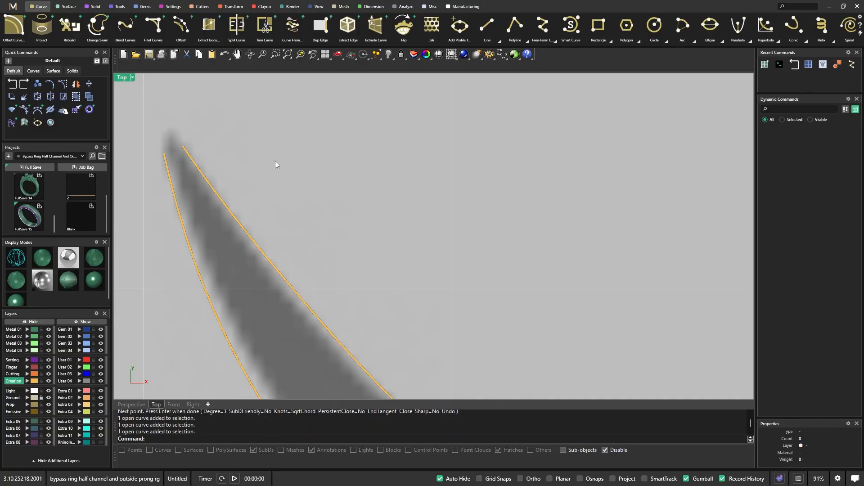
drag(176, 117, 246, 210)
drag(178, 163, 179, 163)
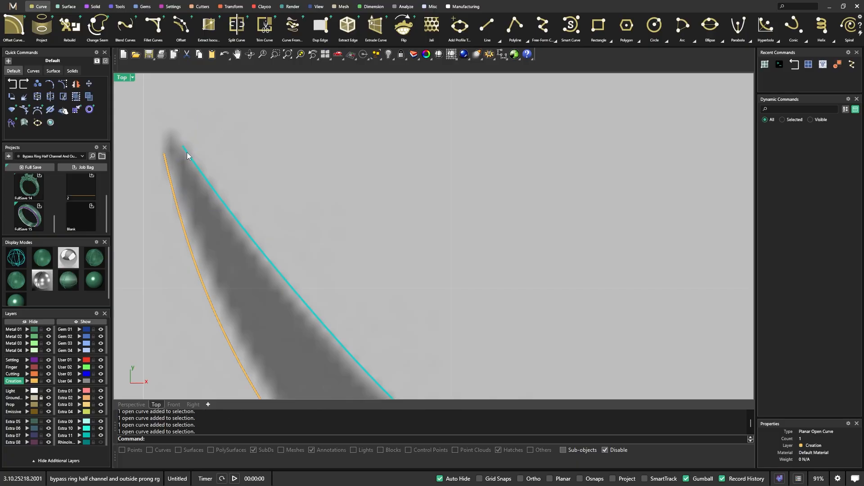
click(63, 84)
Move the upper curve's outer end point onto the lower curve's endpoint, with object snaps on and the Point snap enabled
drag(171, 134, 199, 164)
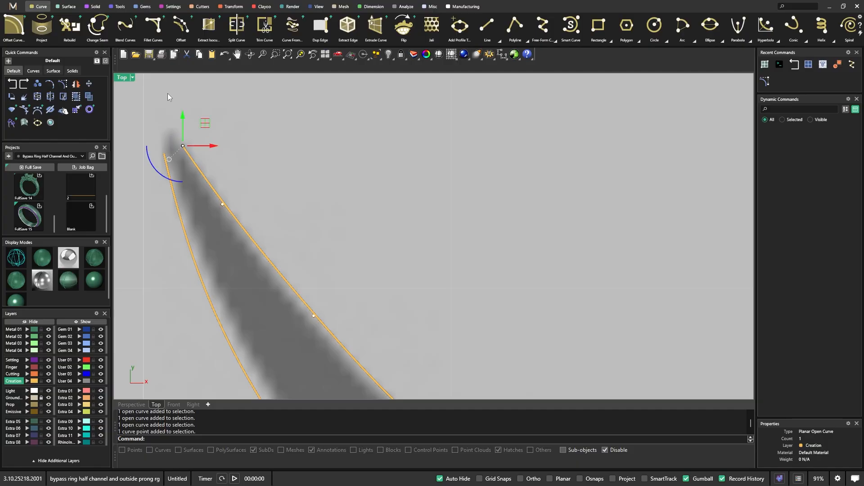
click(88, 84)
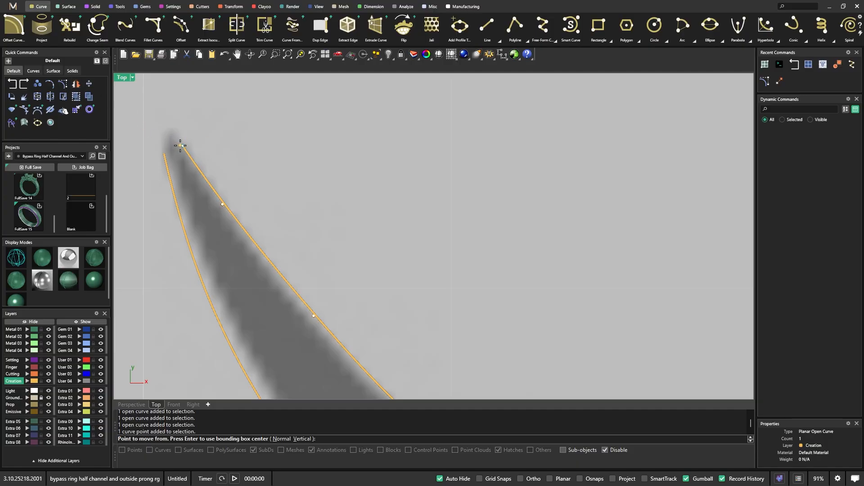
click(581, 479)
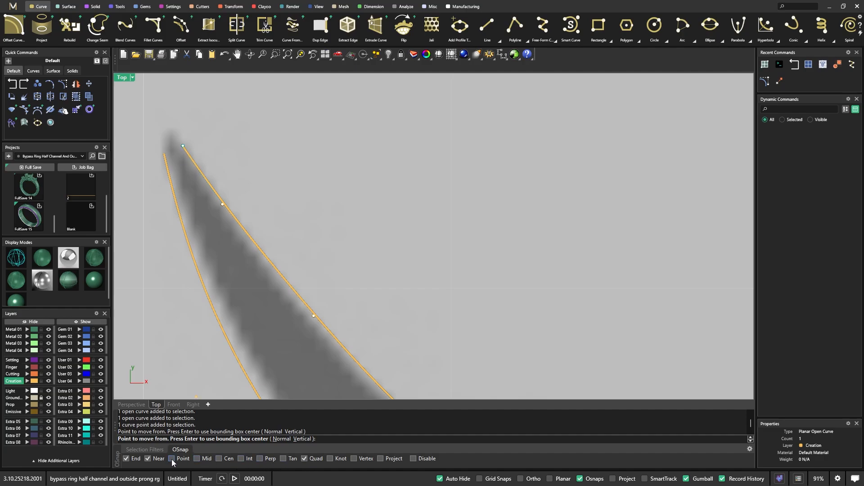
click(183, 145)
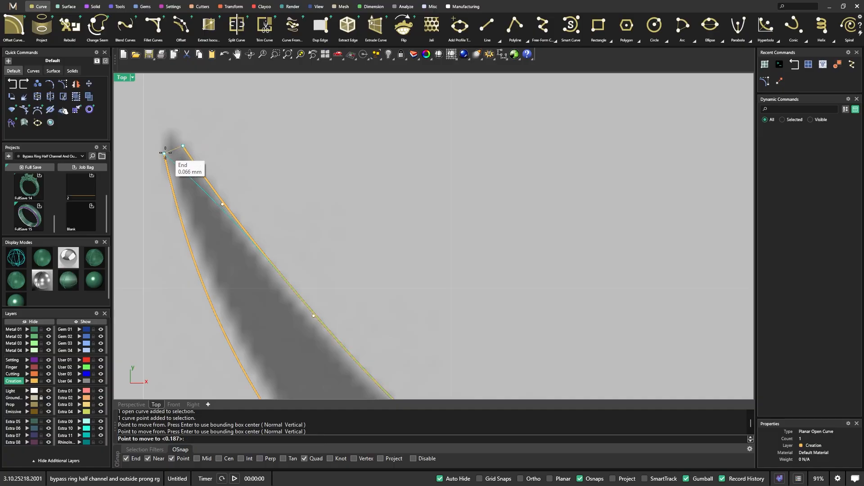
click(165, 154)
Shift the upper curve's control point next to the outer tip slightly inward to smooth the curve
click(223, 205)
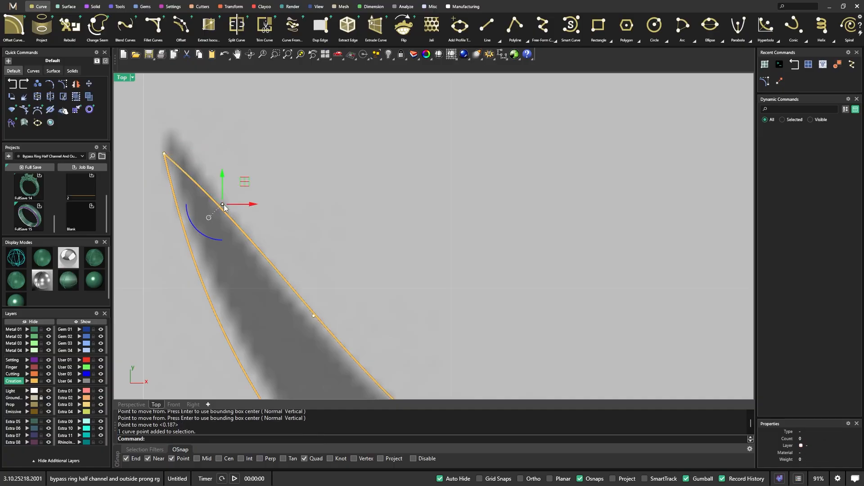
drag(240, 183, 234, 189)
click(259, 149)
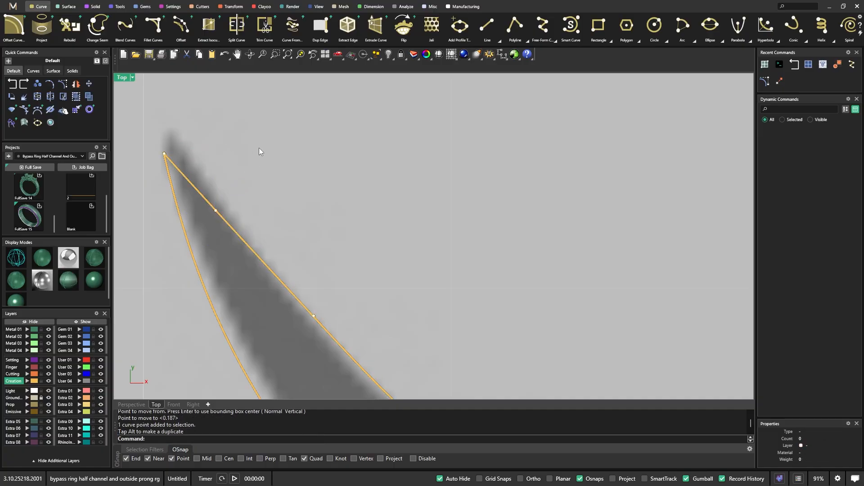
Show the lower curve's control points and move both curves' shared outer end points up to the ornament's tip
drag(146, 134, 188, 171)
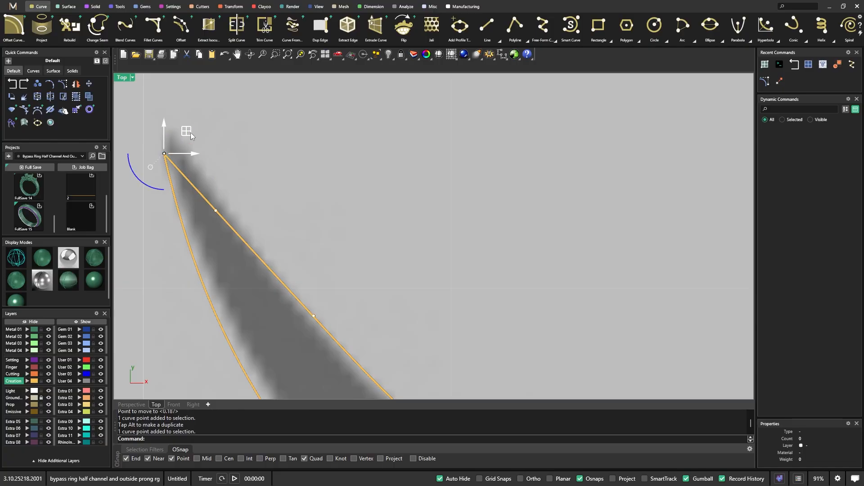
click(229, 108)
drag(196, 129, 148, 189)
click(63, 85)
click(202, 100)
drag(188, 111, 138, 168)
drag(185, 135, 190, 116)
Adjust the control points next to the outer tip on both curves to follow the stem, and hide the control points
click(215, 210)
drag(233, 185, 235, 184)
click(157, 218)
drag(201, 228, 201, 214)
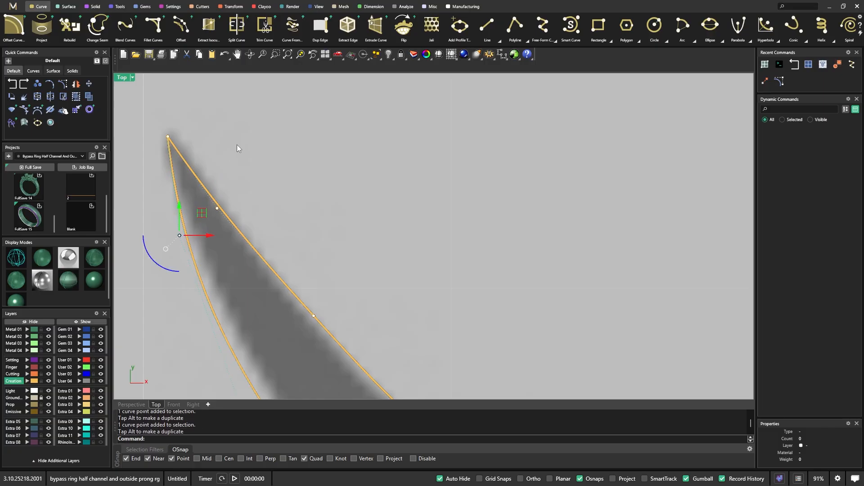
scroll(238, 148, down, 5)
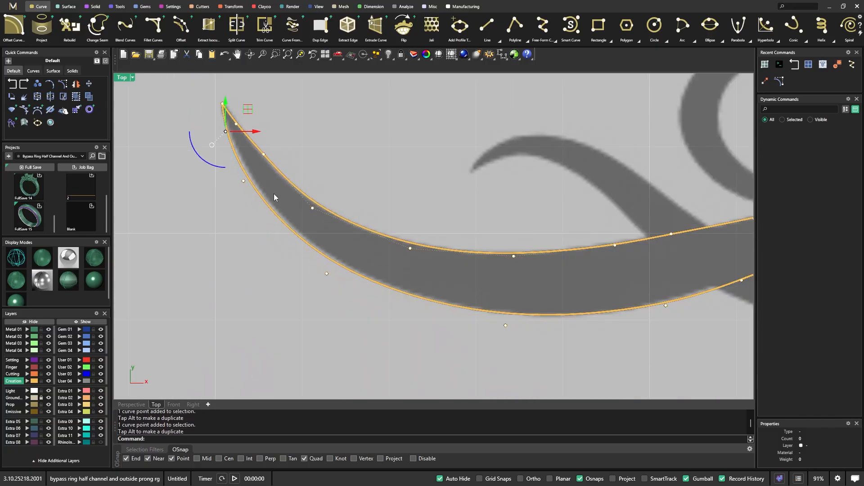
scroll(418, 196, down, 6)
key(Escape)
key(Escape)
right_drag(474, 231, 359, 242)
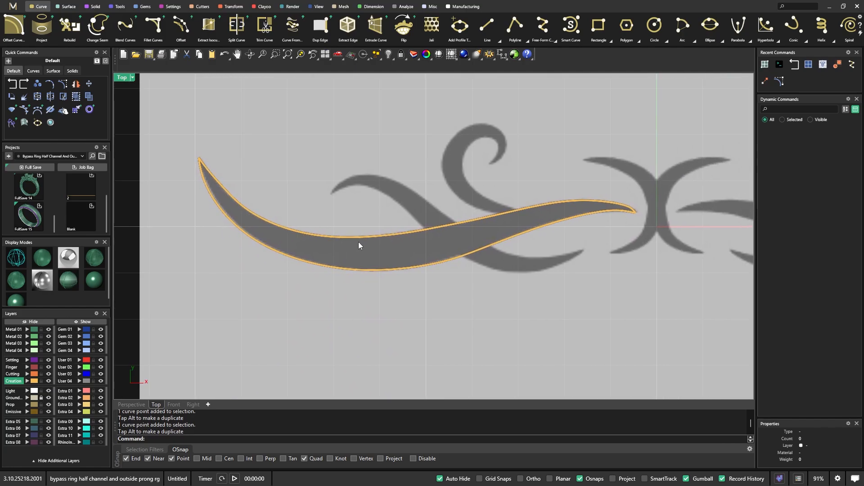
Show both stem curves' control points and shift the upper curve's crest point near the inner tip to fit the ornament
drag(435, 240, 463, 201)
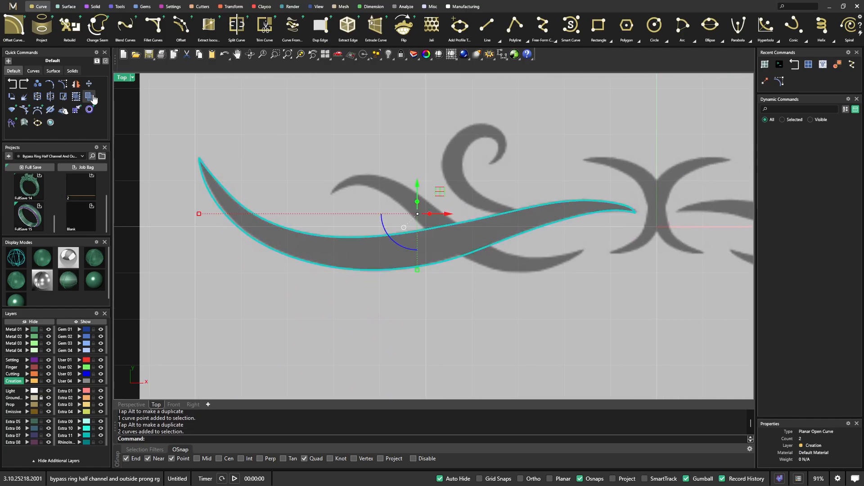
click(64, 85)
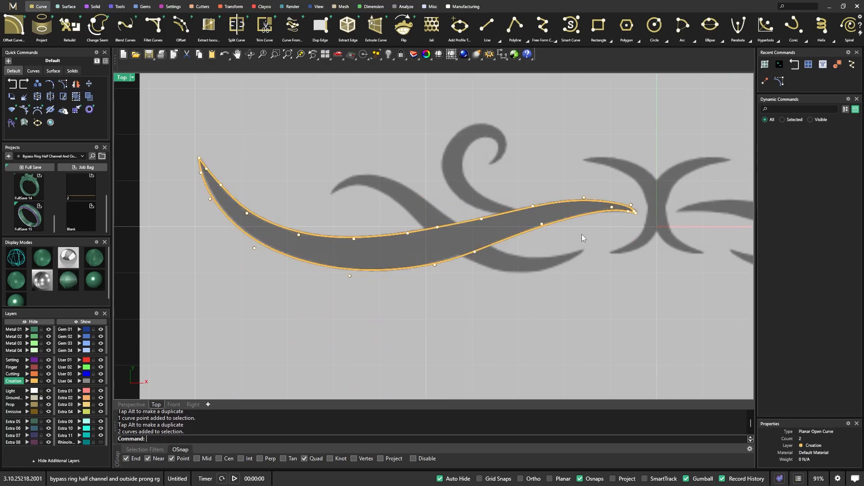
scroll(586, 202, up, 8)
mouse_move(570, 182)
mouse_down()
mouse_move(581, 205)
mouse_move(577, 171)
mouse_up()
scroll(474, 138, down, 3)
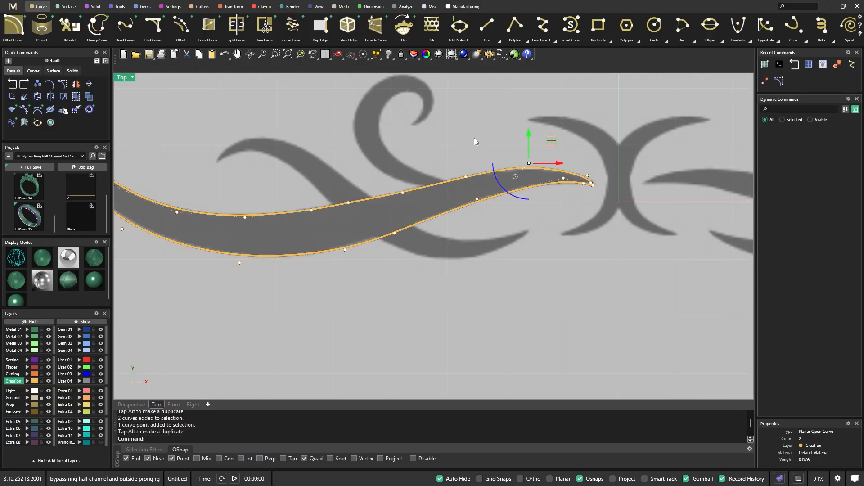
scroll(414, 239, down, 3)
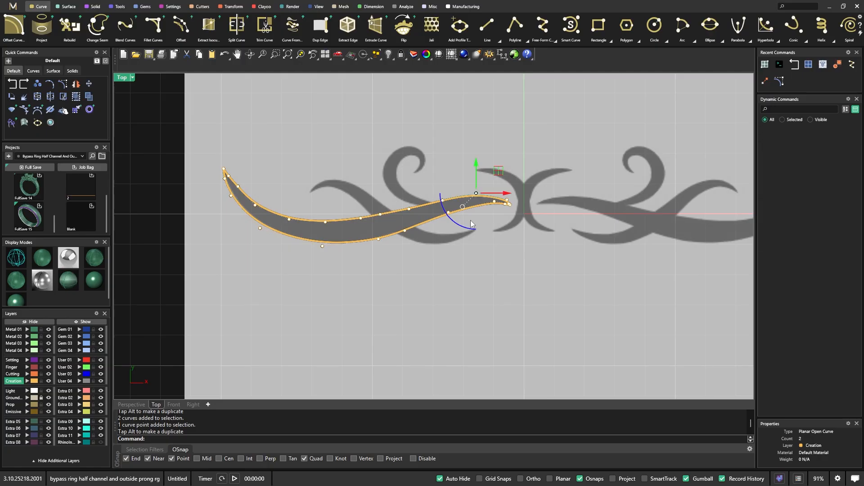
Rebuild both stem curves with a point count of 8 and degree 3, deleting the input and preserving end tangent directions
click(515, 211)
click(392, 211)
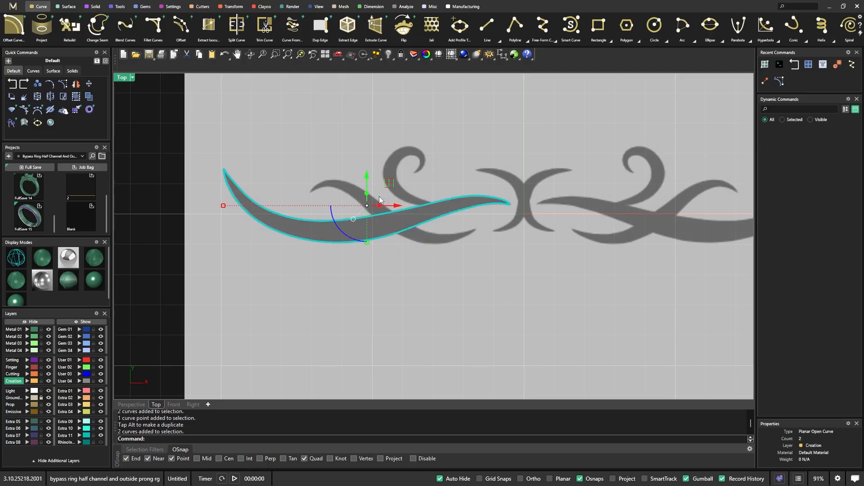
text(rebuild)
key(Return)
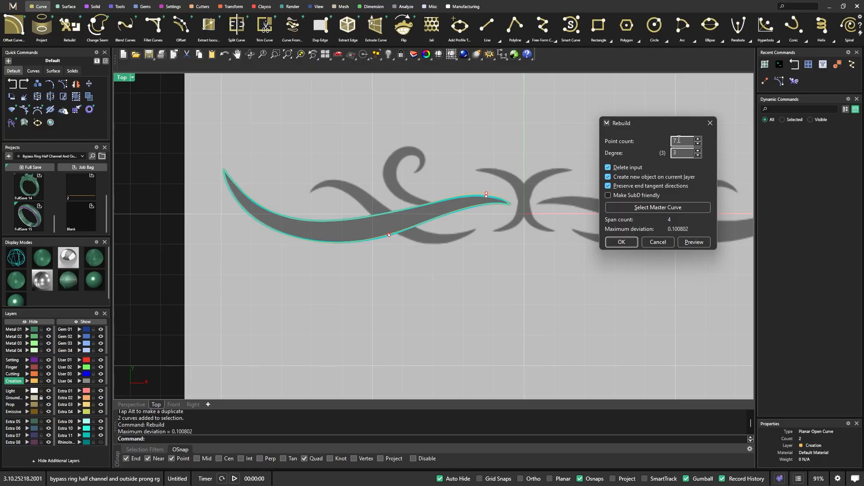
double_click(680, 140)
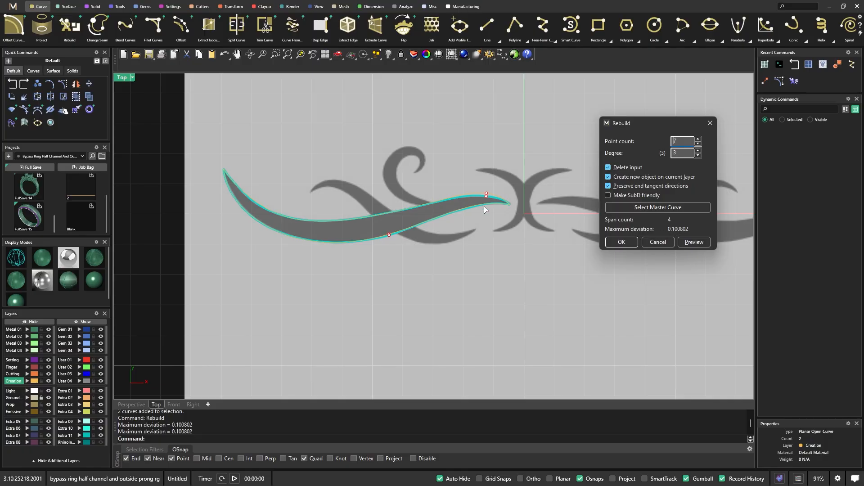
scroll(486, 200, up, 5)
scroll(484, 194, down, 4)
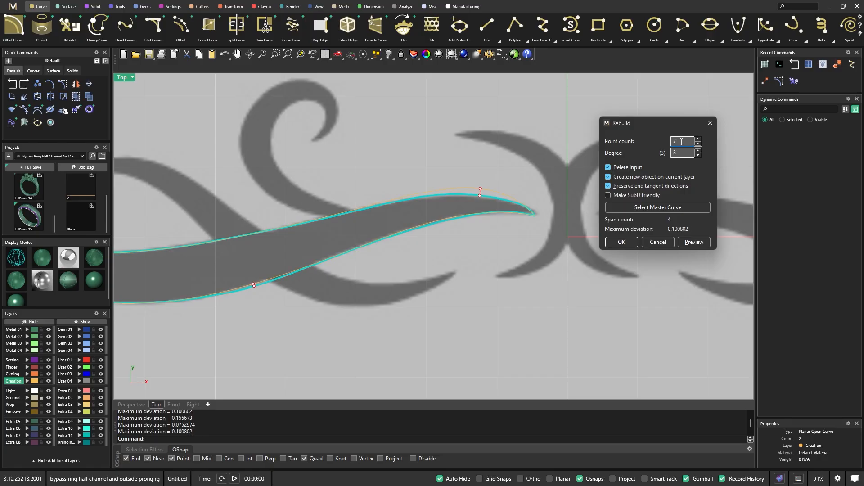
click(618, 243)
scroll(590, 164, down, 3)
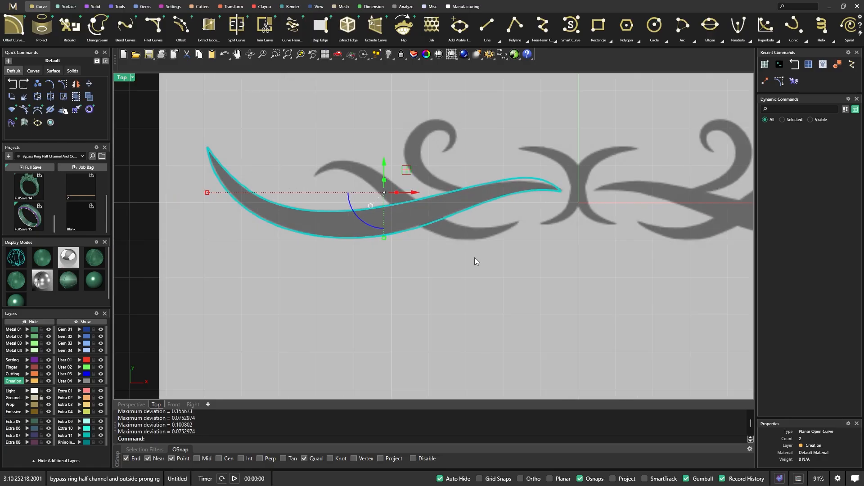
Show the rebuilt curves' control points, nudge the upper curve's point before the inner crest slightly upward, and hide the points
click(63, 84)
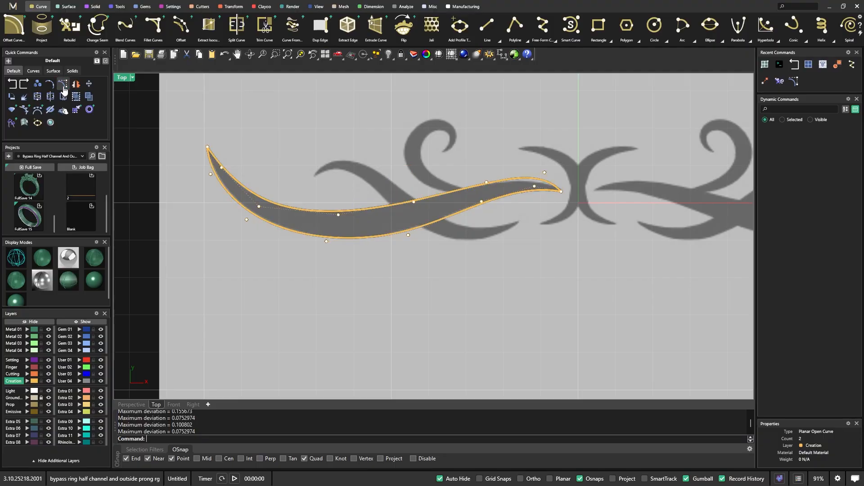
scroll(538, 193, up, 3)
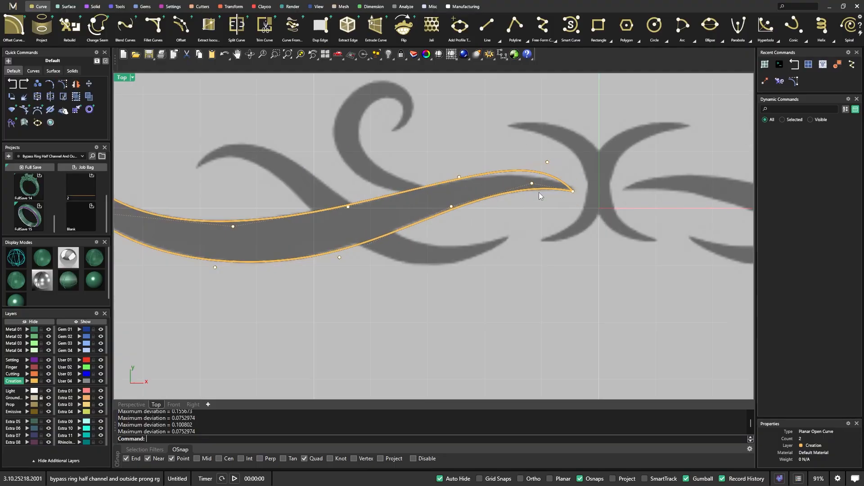
click(548, 162)
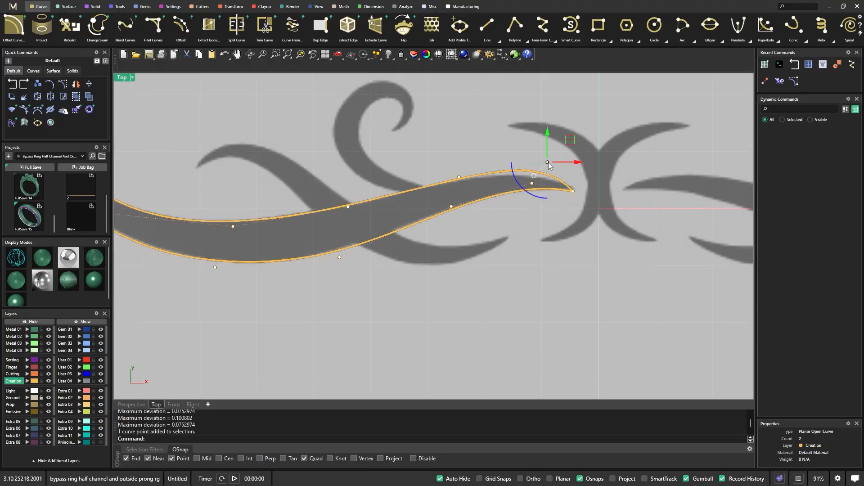
click(514, 144)
scroll(499, 155, down, 2)
scroll(499, 155, down, 1)
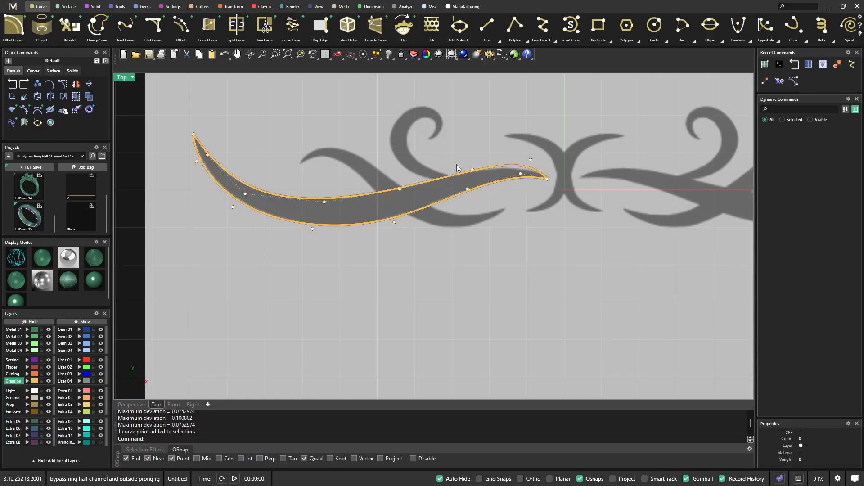
click(472, 168)
drag(473, 146, 473, 144)
click(433, 133)
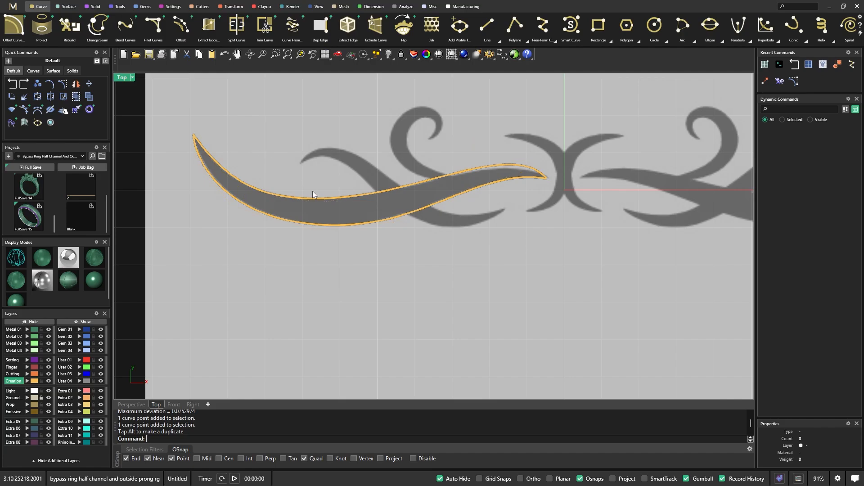
Hide the layer holding the reference image and maximize the Perspective viewport on the two stem curves
scroll(426, 197, down, 1)
scroll(501, 187, up, 2)
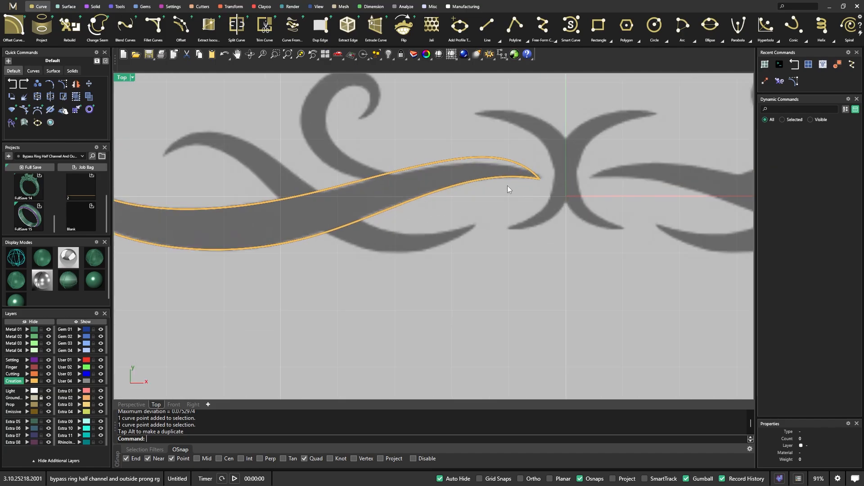
double_click(118, 77)
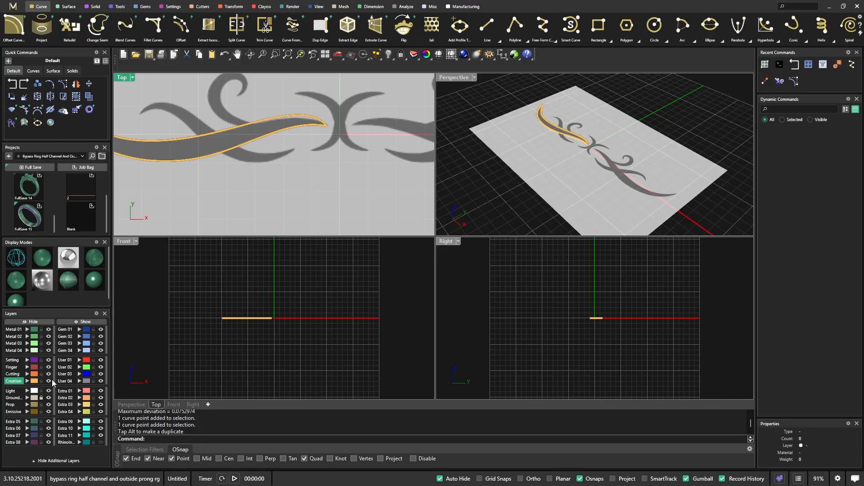
click(49, 398)
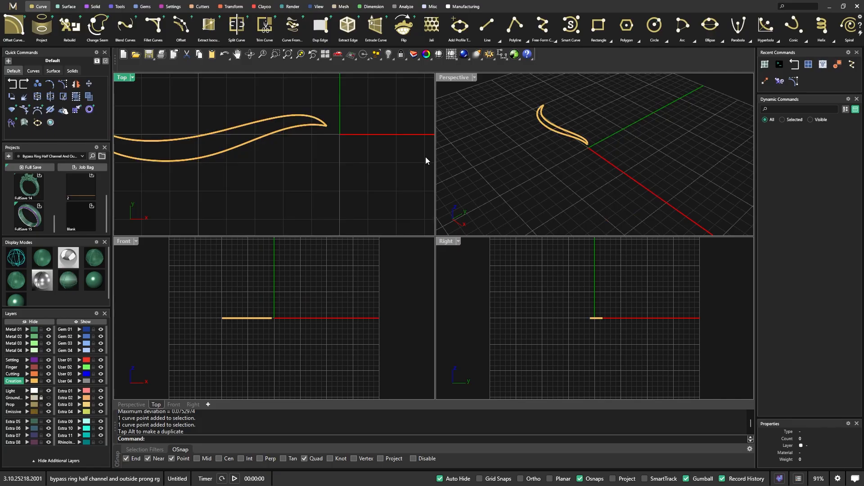
double_click(464, 80)
right_drag(392, 260, 584, 192)
scroll(464, 198, up, 5)
right_drag(471, 270, 444, 266)
scroll(400, 218, up, 3)
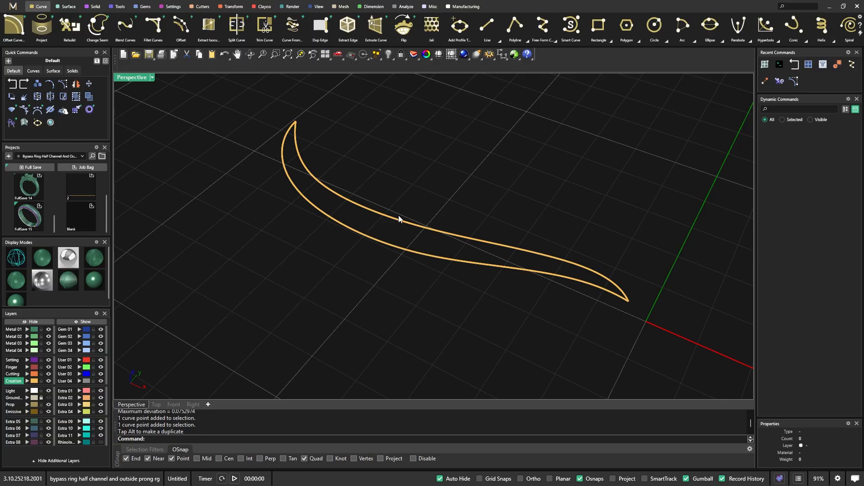
Duplicate both stem curves vertically, placing the copies a short distance above the originals
click(295, 122)
click(341, 119)
drag(464, 260, 425, 211)
right_drag(386, 314, 412, 276)
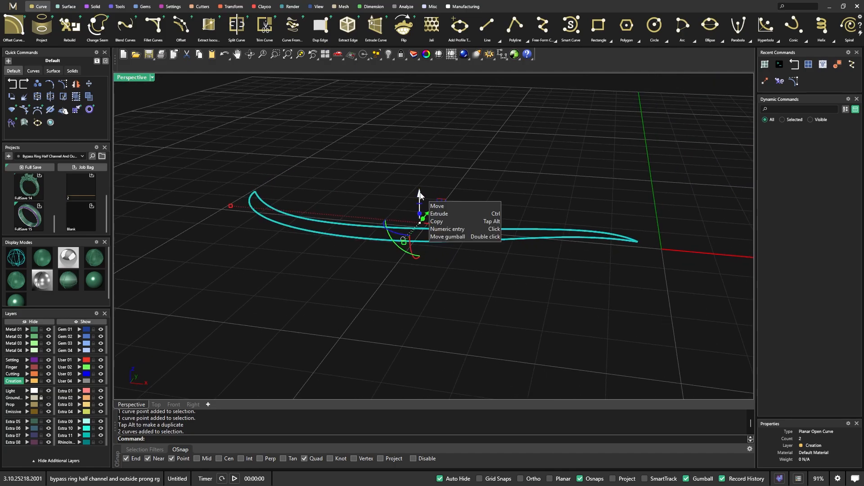
key(alt)
drag(420, 195, 421, 173)
click(387, 155)
right_drag(369, 193, 371, 235)
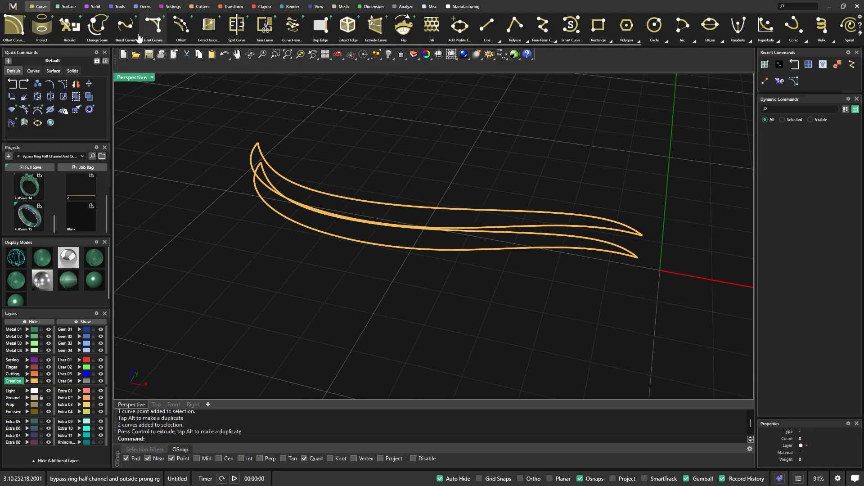
Try to loft through the four stem curves with the dynamic Loft of type Loft Normal, and cancel it
click(69, 7)
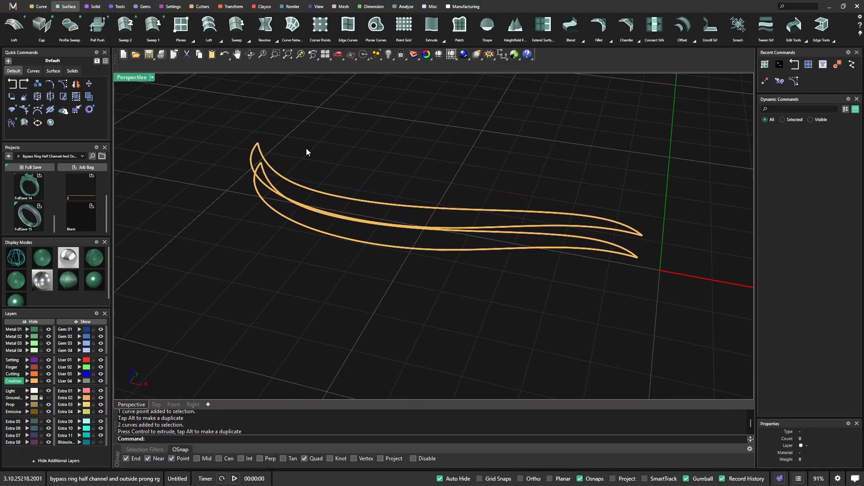
scroll(307, 148, up, 1)
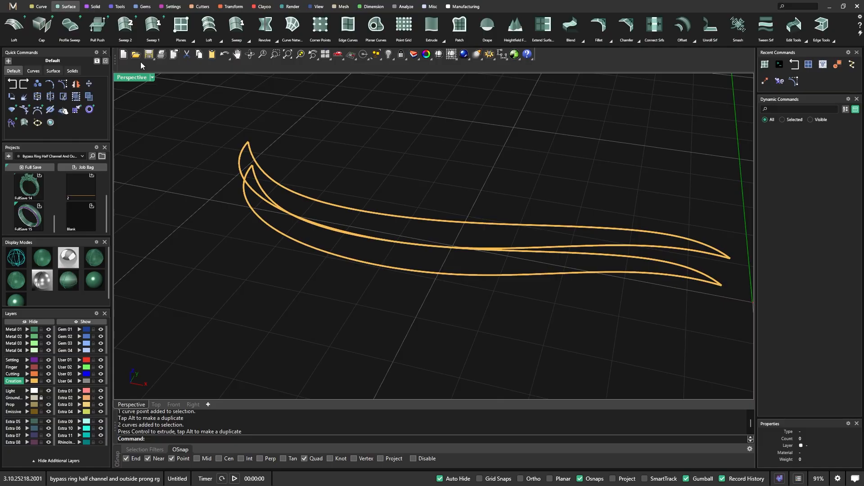
click(14, 25)
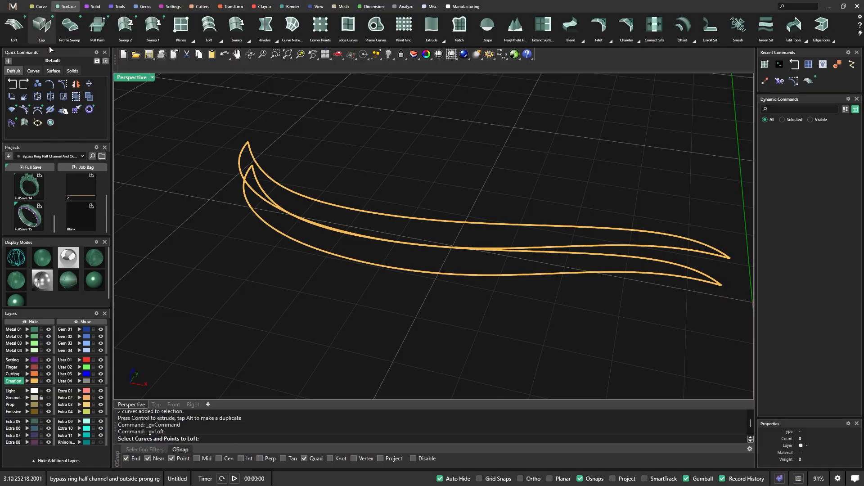
click(243, 201)
click(240, 170)
click(253, 161)
click(258, 179)
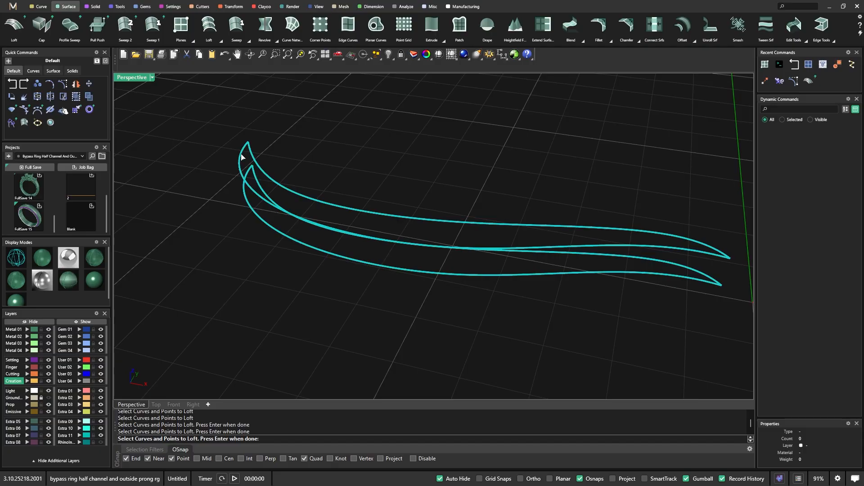
key(Return)
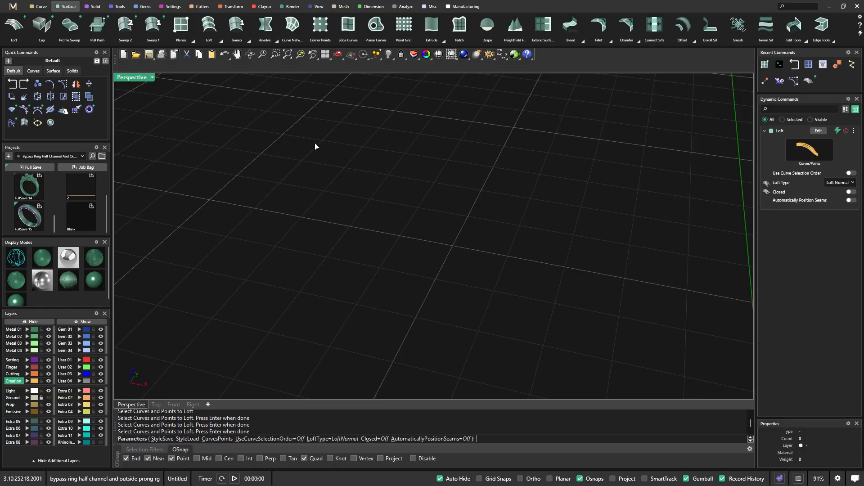
scroll(343, 189, down, 6)
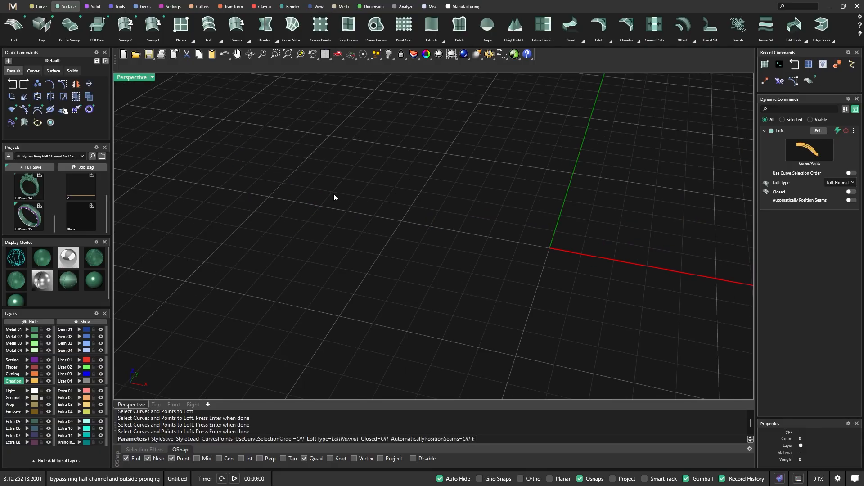
key(Escape)
Try the standard Loft on the four stem curves with Straight sections and Do not simplify
right_drag(334, 198, 347, 220)
scroll(542, 225, up, 4)
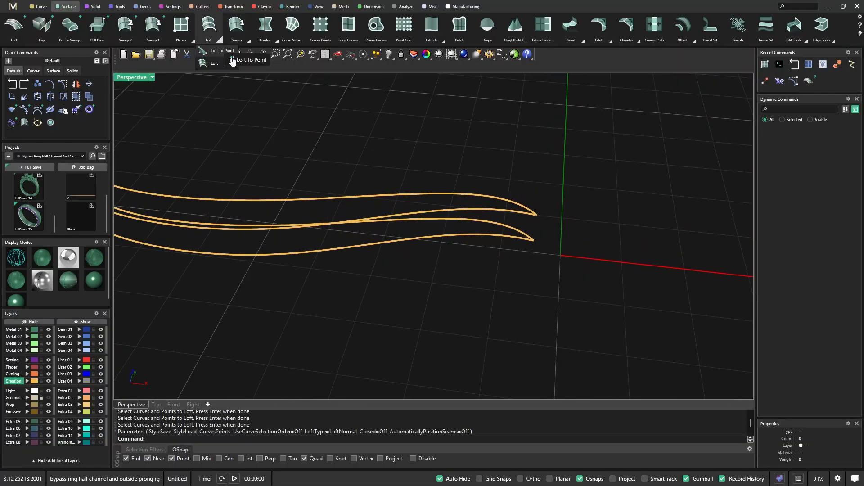
click(221, 44)
click(511, 236)
click(517, 211)
click(522, 206)
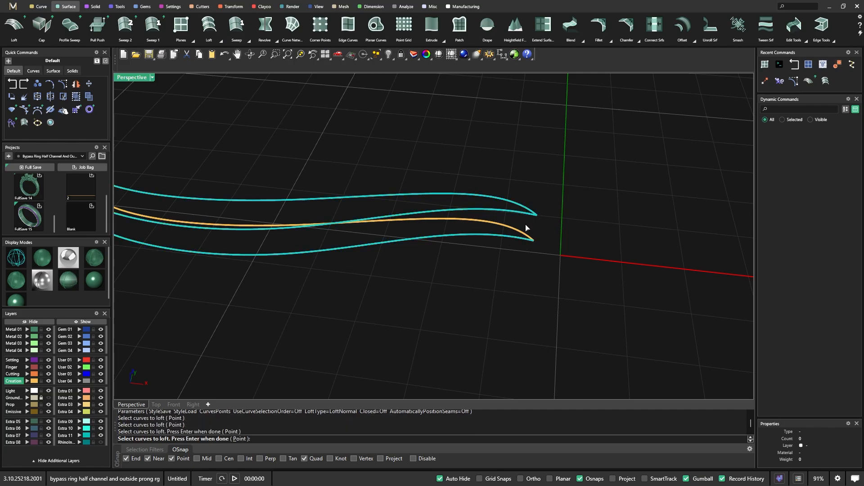
click(523, 233)
key(Return)
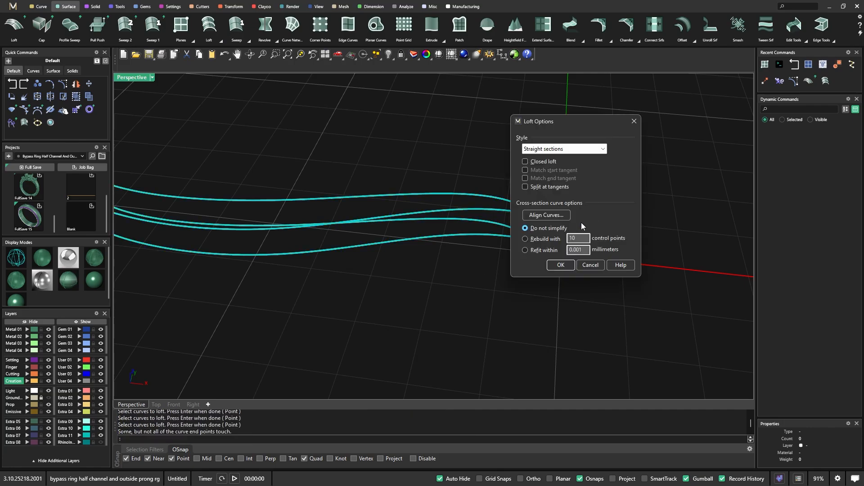
click(561, 269)
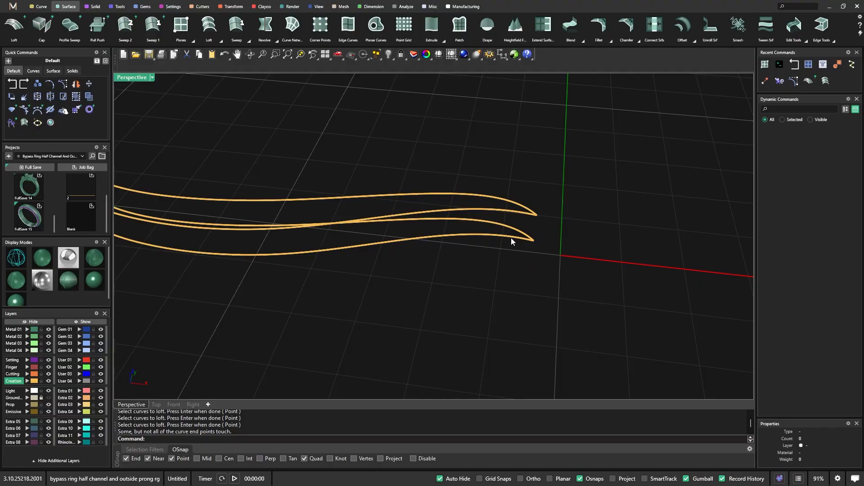
Show control points on all four curves, restore the four-viewport layout, and hide the points again
right_drag(525, 193, 540, 259)
scroll(328, 212, up, 3)
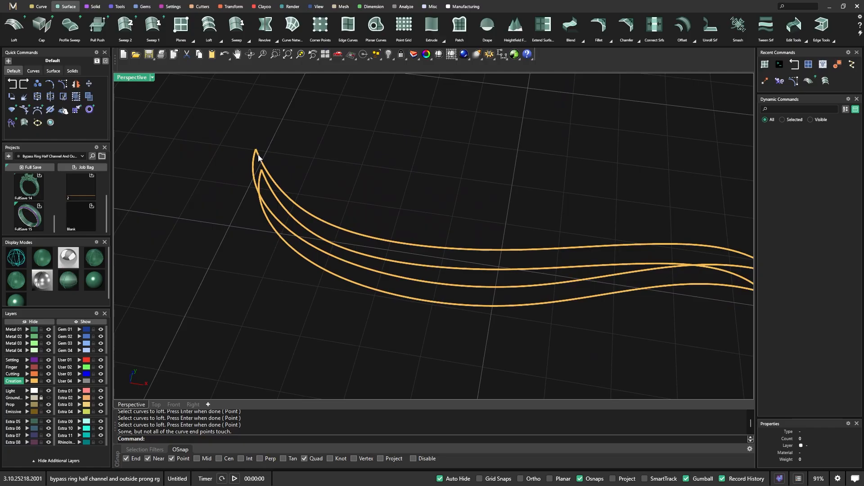
scroll(260, 189, up, 2)
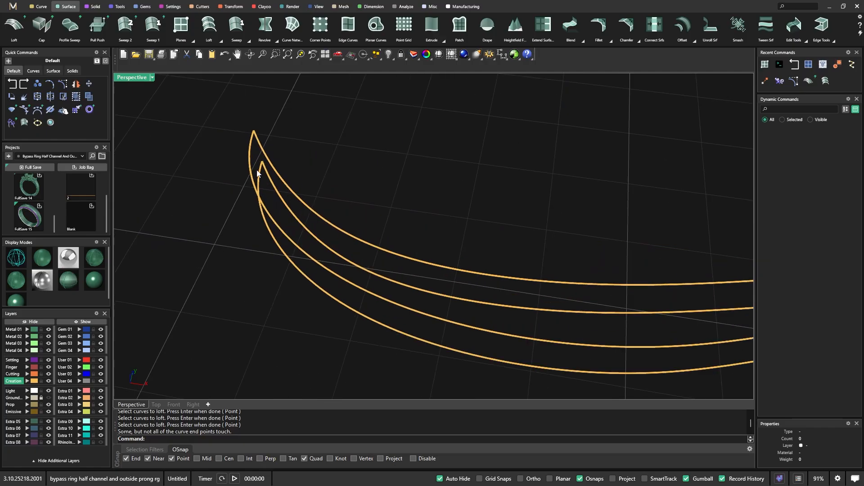
drag(319, 154, 247, 248)
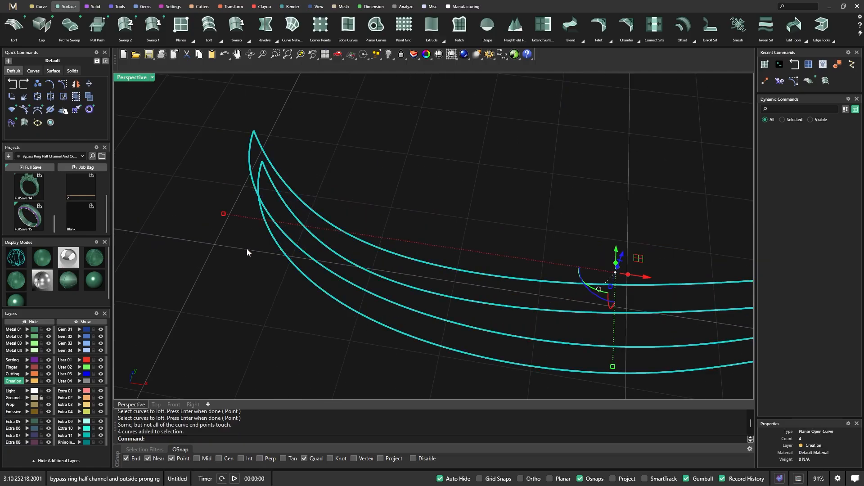
click(63, 84)
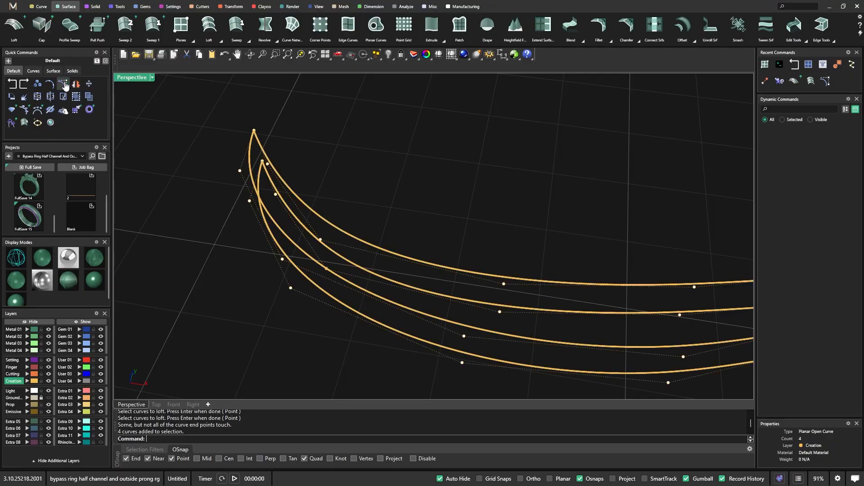
double_click(137, 80)
right_drag(339, 173, 380, 186)
right_drag(214, 203, 274, 215)
scroll(162, 111, up, 5)
key(Escape)
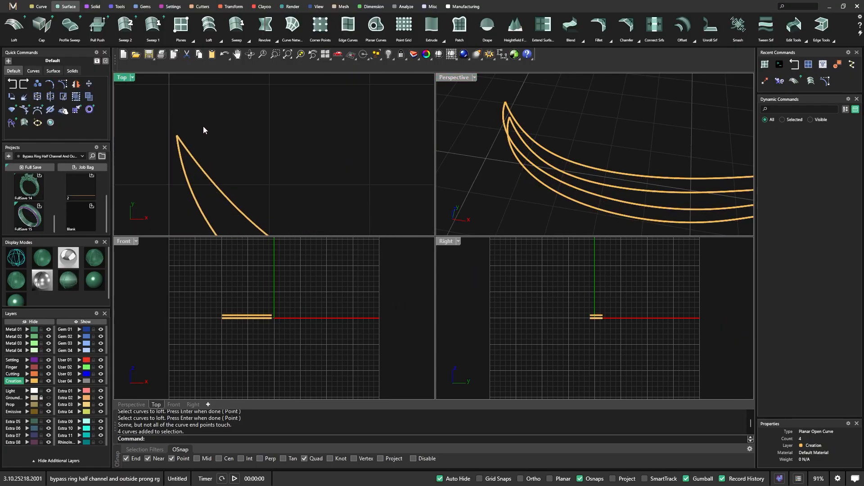
Show the two lower-edge curves' control points, shift their outer tip points slightly off the other curves' tips, and dismiss the history warning
drag(201, 190, 187, 209)
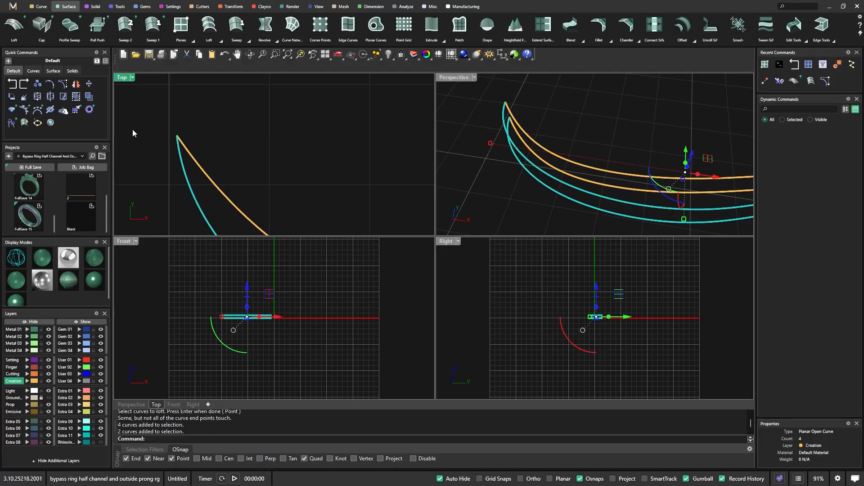
click(73, 86)
drag(190, 145, 221, 114)
scroll(172, 131, up, 3)
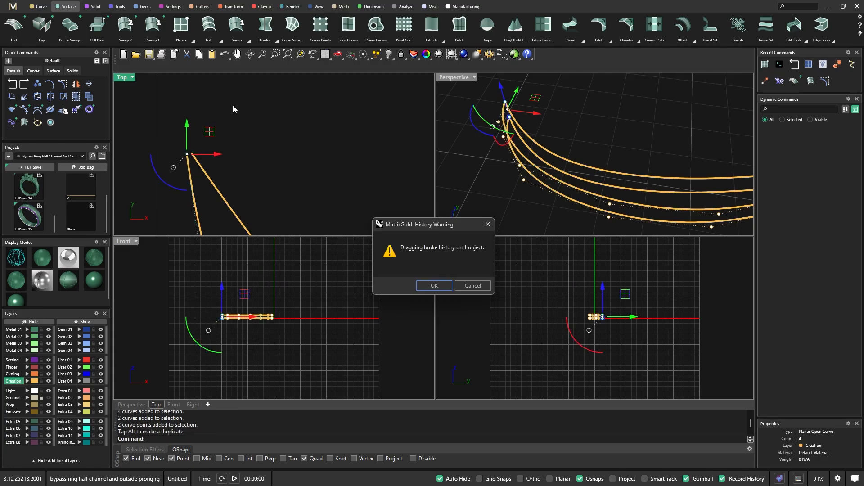
scroll(224, 111, down, 5)
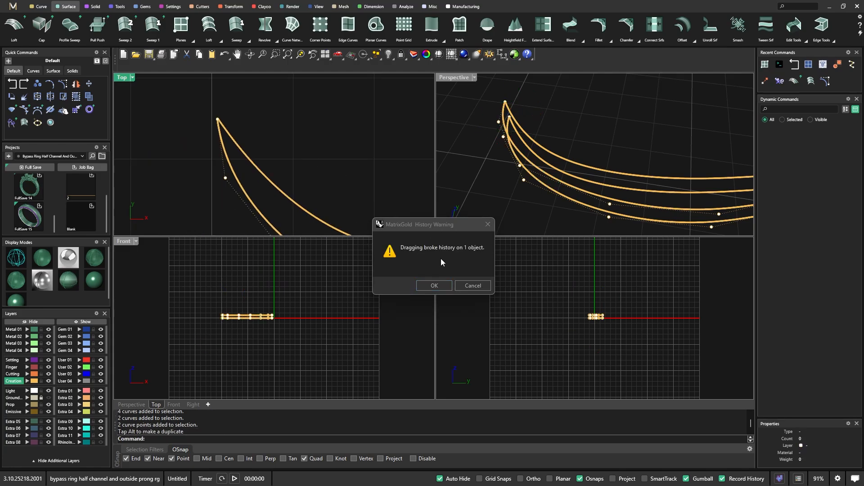
scroll(279, 160, down, 8)
right_drag(349, 204, 289, 200)
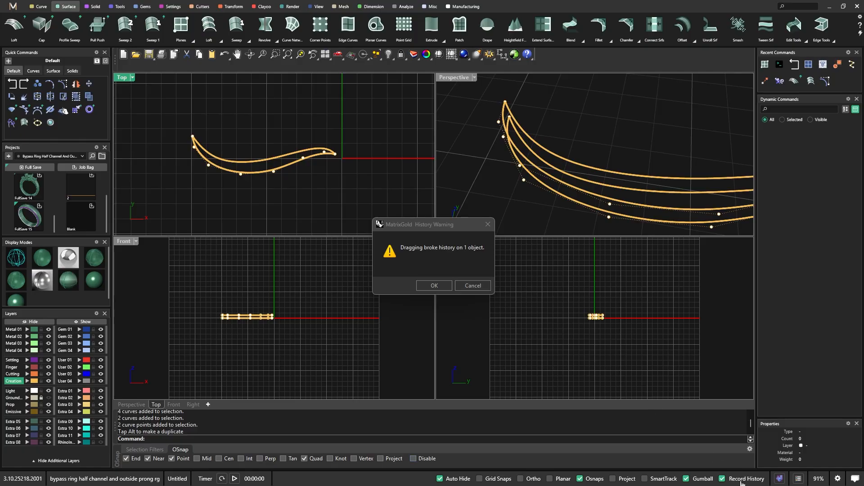
click(459, 287)
Move the lower-edge curves' inner tip points slightly down and back from the other curves' tips, and hide the control points
scroll(337, 165, up, 3)
scroll(336, 158, up, 2)
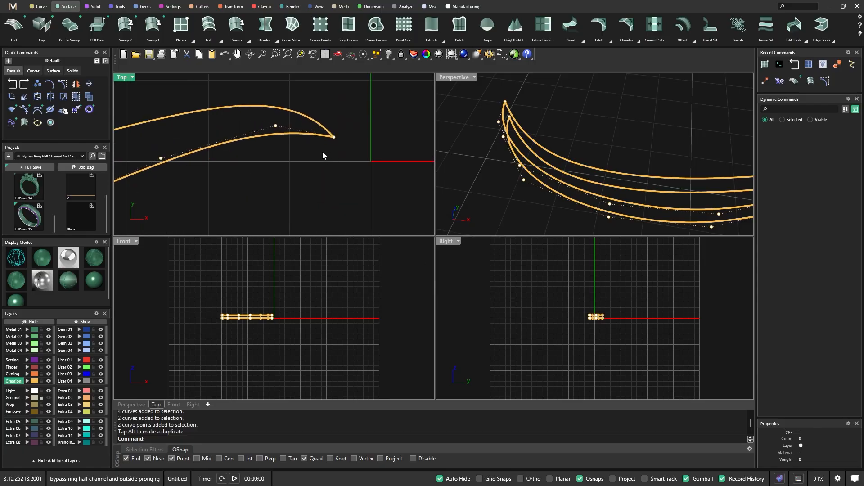
drag(338, 133, 334, 113)
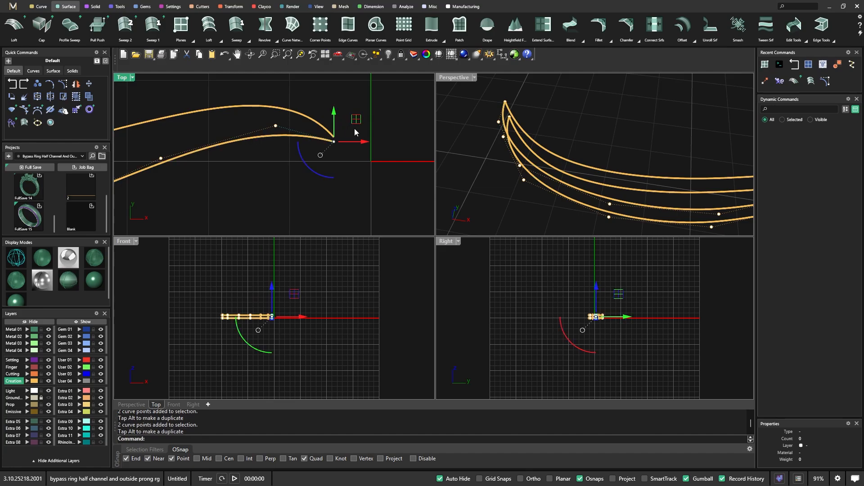
drag(364, 142, 360, 143)
click(368, 102)
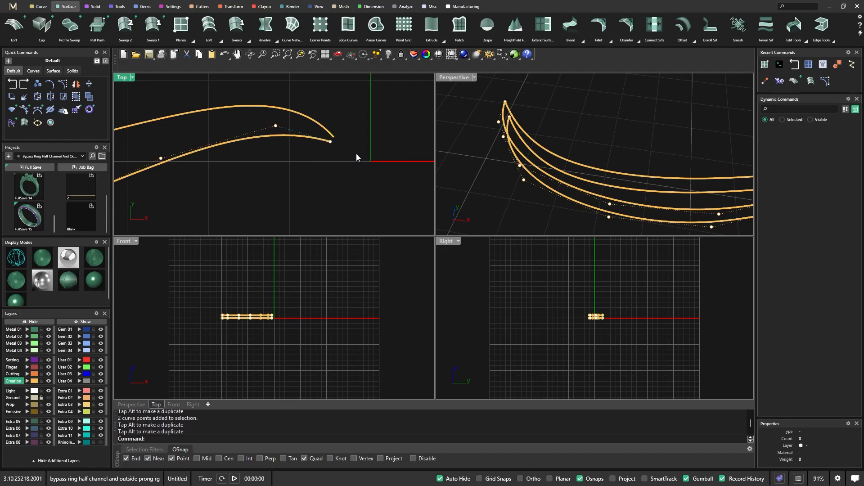
key(Escape)
Loft the four stem curves in Perspective, picking the front base, front raised, rear raised and rear base curves in order
double_click(459, 78)
scroll(322, 207, down, 6)
right_drag(322, 207, 293, 221)
scroll(260, 185, up, 10)
scroll(260, 185, down, 5)
right_drag(260, 185, 251, 148)
click(17, 32)
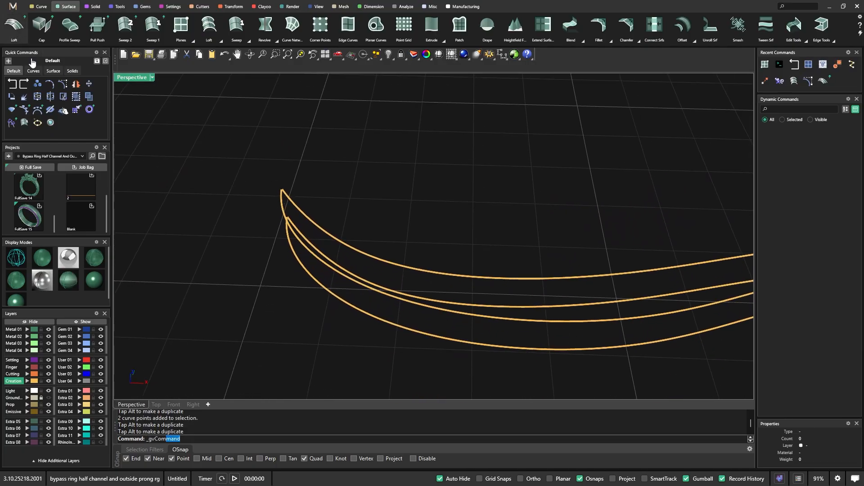
scroll(312, 258, up, 5)
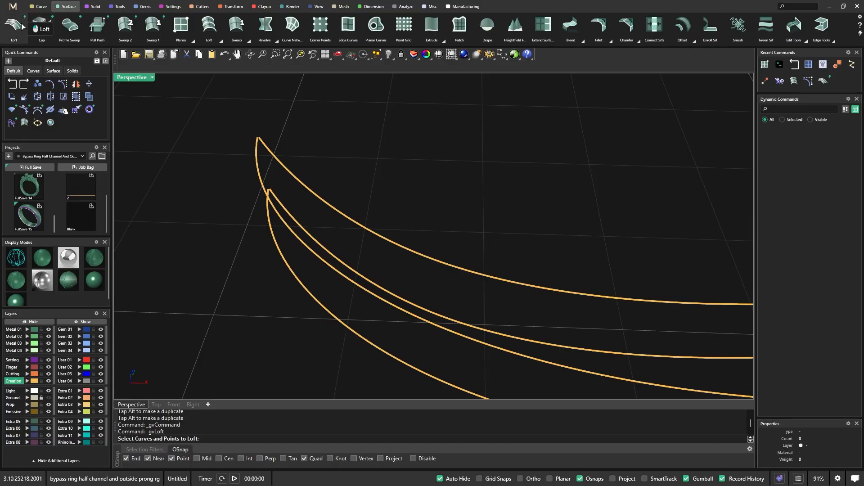
click(268, 215)
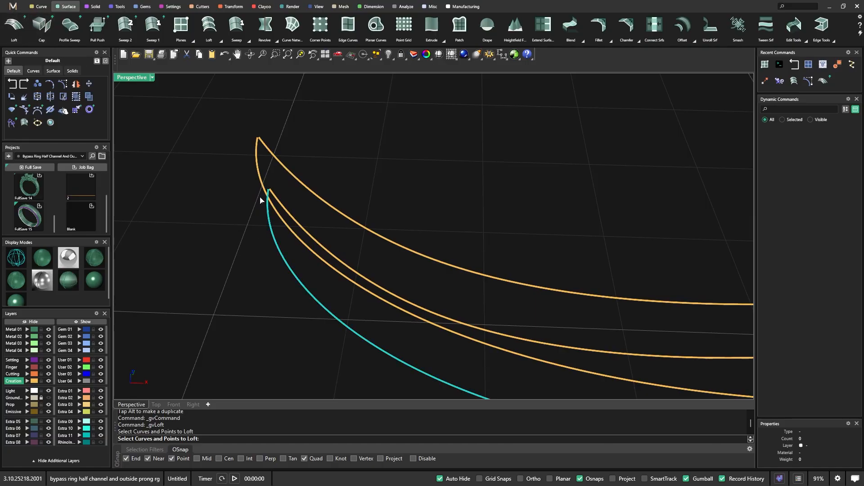
click(261, 186)
click(270, 153)
click(281, 200)
key(Return)
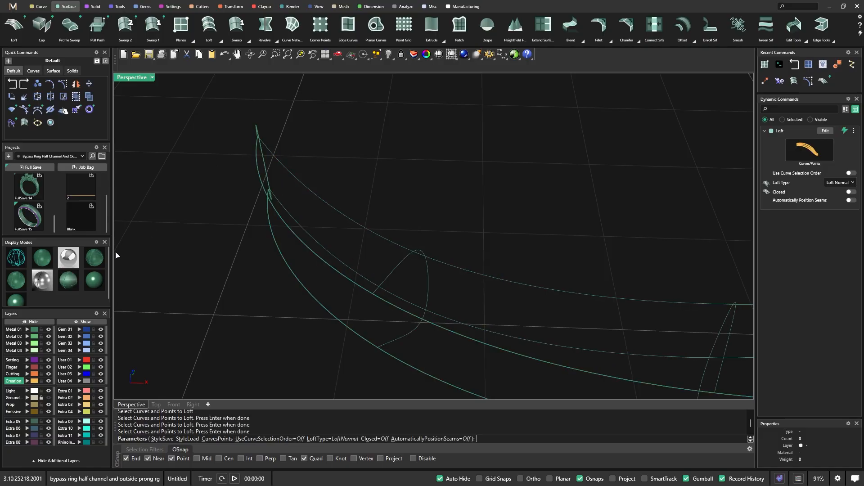
Shade the viewport in green and turn on Use Curve Selection Order for the loft, checking the surface from both ends
click(41, 257)
mouse_move(265, 270)
right_down()
mouse_move(294, 227)
mouse_move(298, 196)
right_up()
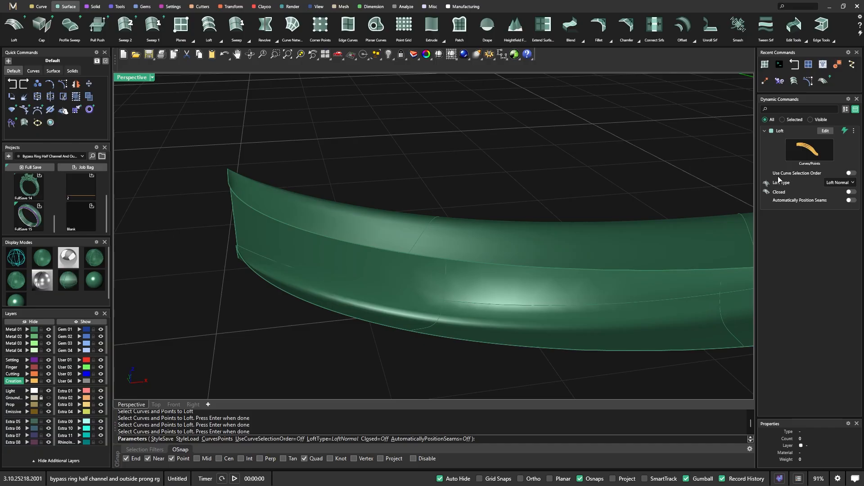
click(854, 175)
right_drag(314, 201, 366, 184)
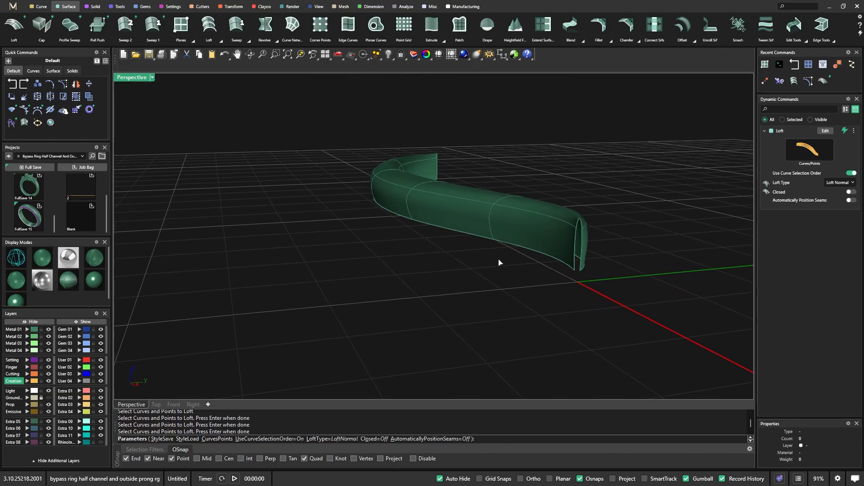
scroll(578, 293, up, 5)
scroll(452, 262, down, 6)
right_drag(458, 259, 507, 286)
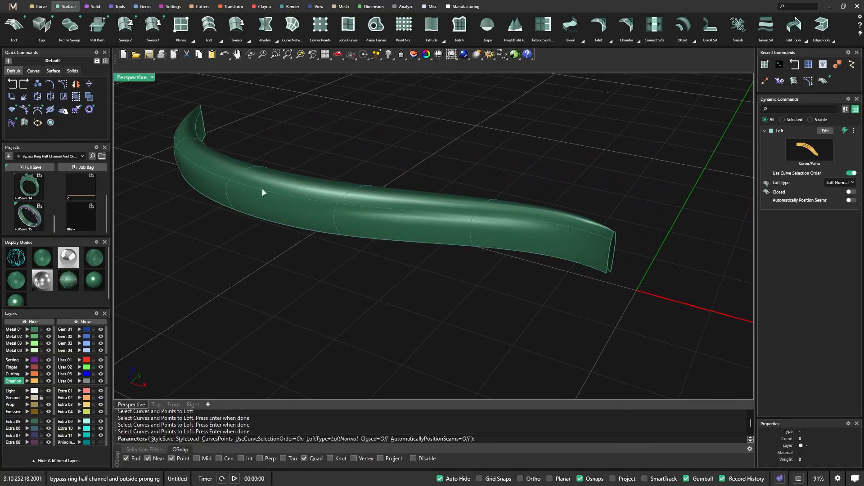
Check the four-curve stem loft from both ends and underneath, and accept it with the curve selection order kept
scroll(462, 252, down, 2)
right_drag(463, 266, 436, 265)
scroll(501, 286, up, 3)
right_drag(502, 285, 482, 225)
key(Return)
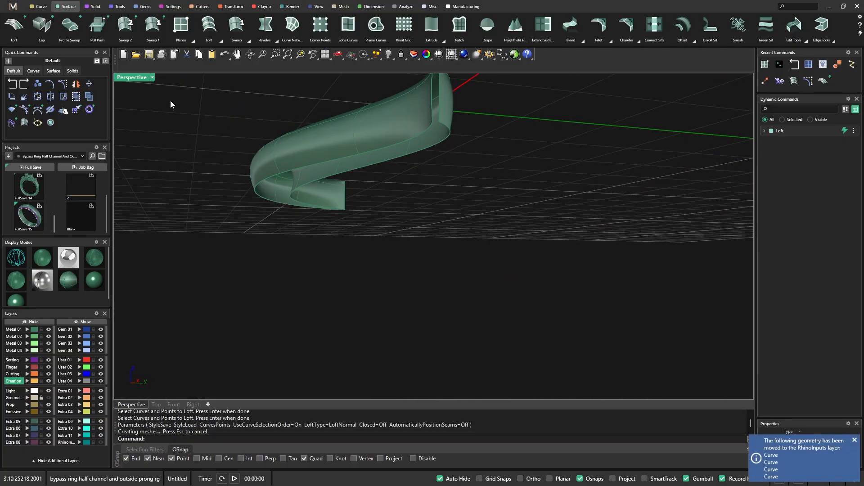
Loft the two base curves to form a surface closing the underside of the stem
click(14, 25)
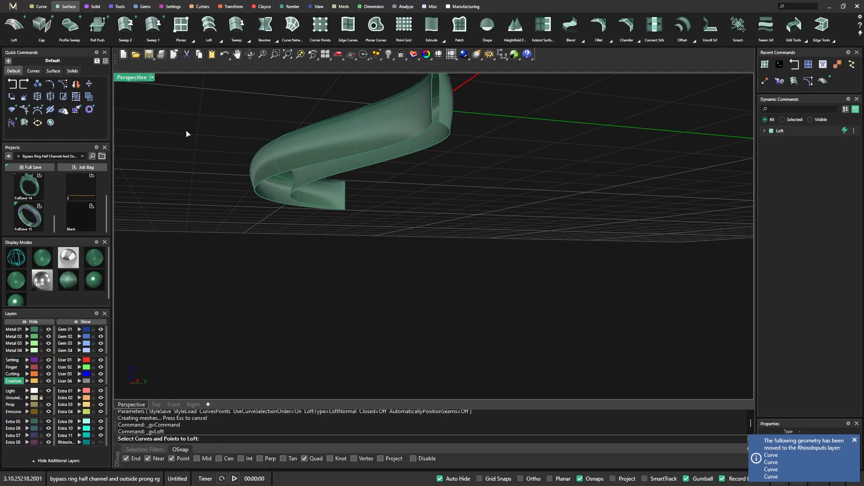
click(318, 166)
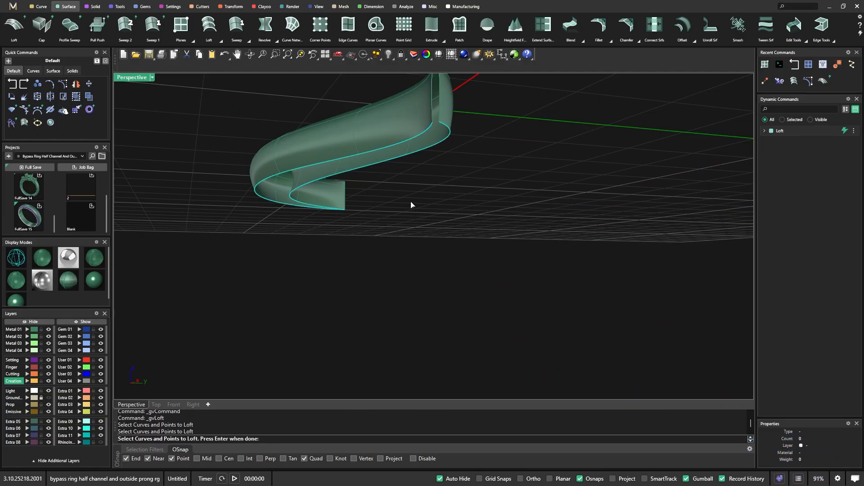
key(Return)
key(Return)
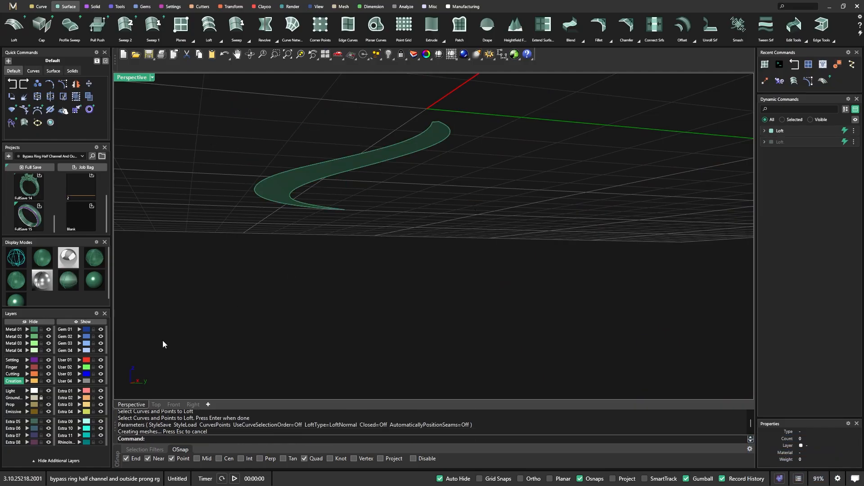
Show the hidden main stem loft again alongside the base surface
click(101, 443)
click(100, 442)
click(854, 135)
click(826, 181)
right_drag(472, 180, 482, 209)
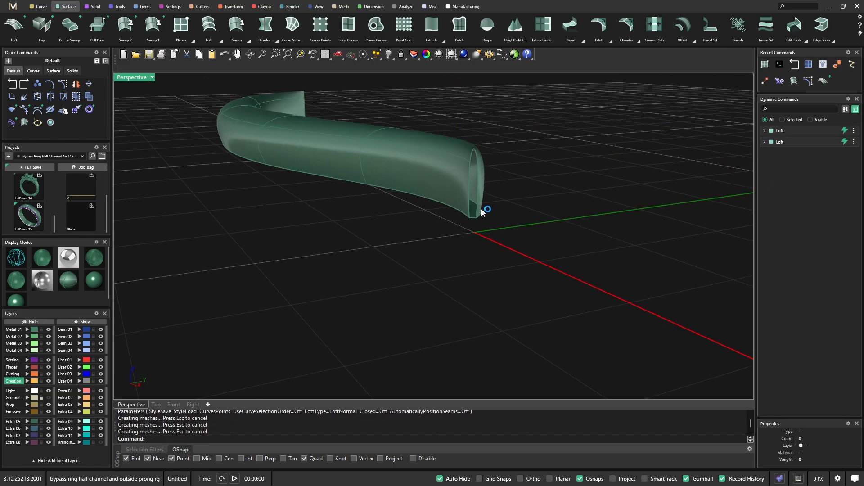
click(306, 123)
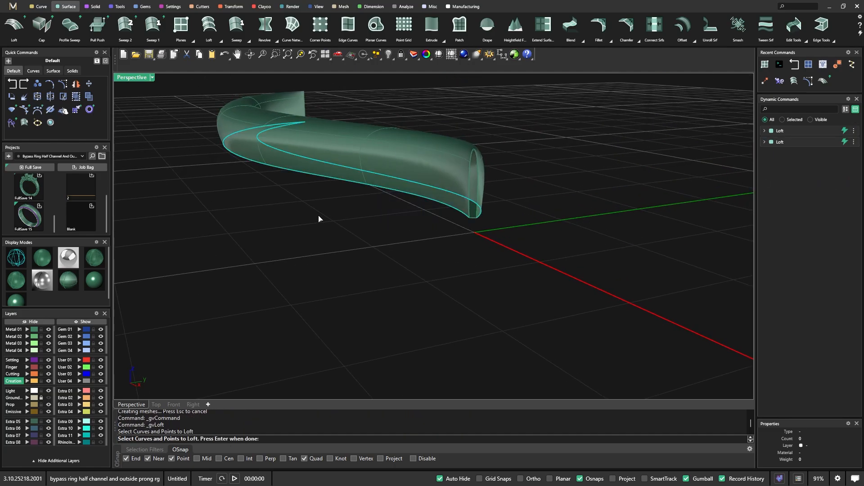
key(Return)
click(11, 84)
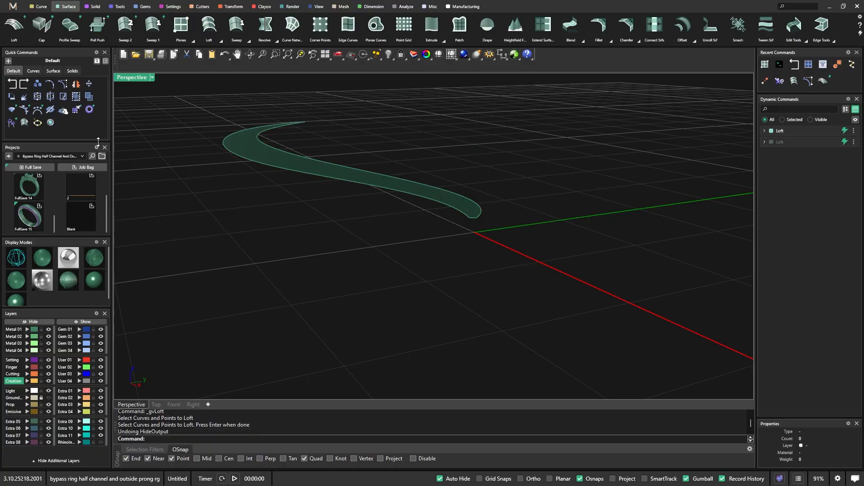
click(25, 84)
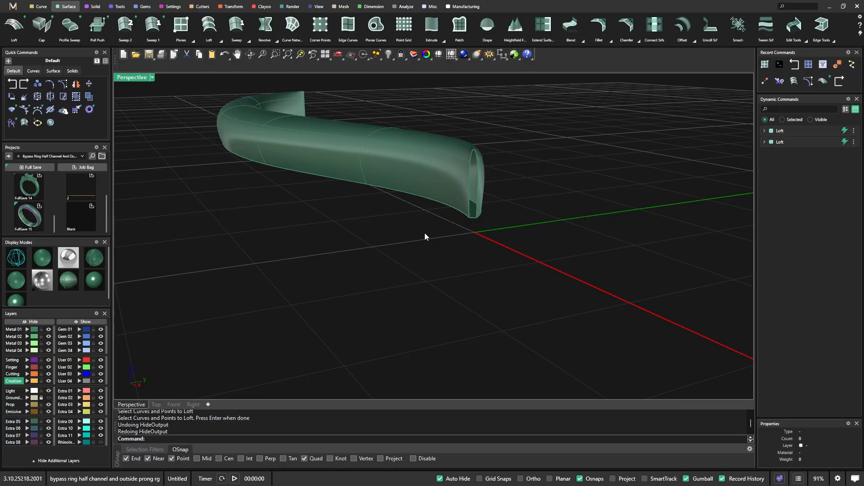
Select the two loft surfaces on the Metal 01 layer and join them into one polysurface
click(33, 330)
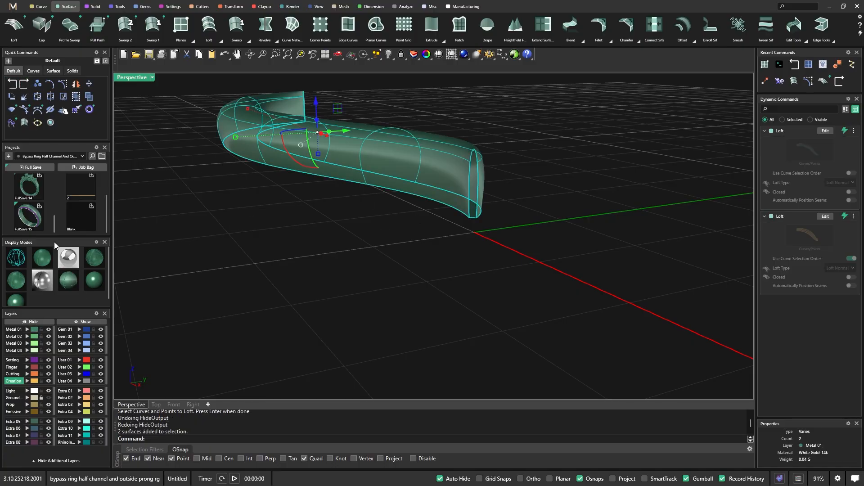
click(38, 97)
click(412, 153)
mouse_move(420, 234)
right_down()
mouse_move(422, 242)
mouse_move(413, 198)
mouse_move(419, 232)
right_up()
click(419, 230)
click(394, 158)
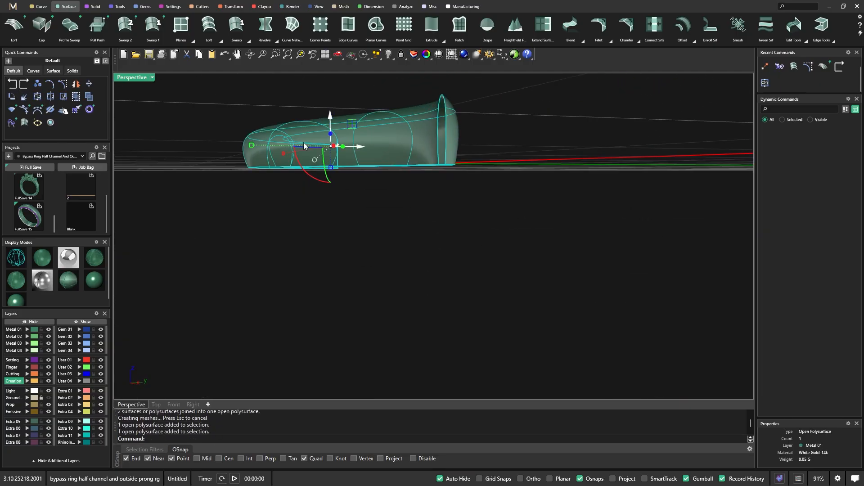
Cap the joined polysurface's open ends and select the result to check its object type
right_drag(265, 148, 312, 204)
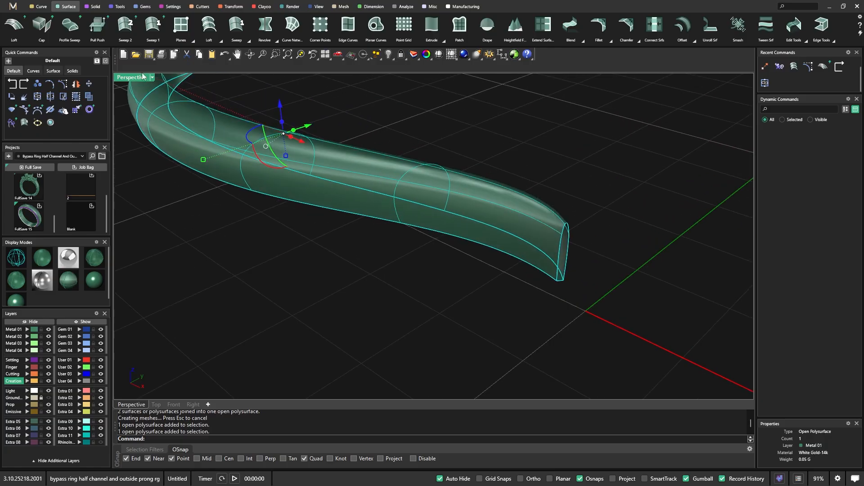
click(43, 28)
right_click(398, 272)
click(409, 205)
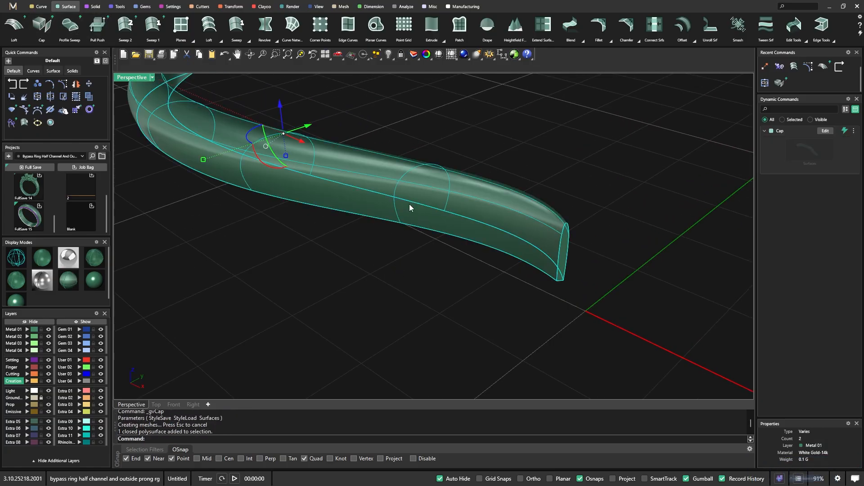
click(664, 376)
click(520, 241)
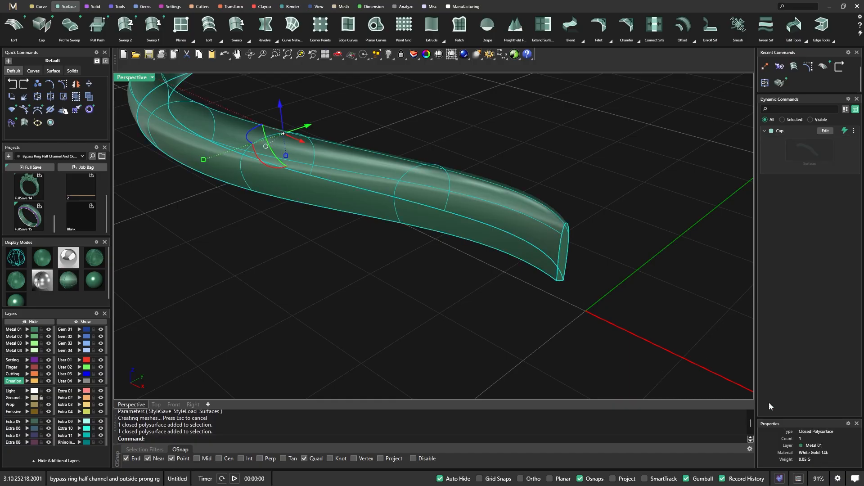
Examine the capped stem from both ends and along its top for surface quality
click(583, 309)
scroll(565, 278, down, 5)
right_drag(531, 289, 502, 251)
scroll(572, 295, up, 5)
scroll(571, 296, down, 4)
mouse_move(571, 296)
right_down()
mouse_move(525, 220)
mouse_move(551, 234)
mouse_move(563, 306)
right_up()
scroll(406, 167, up, 5)
right_drag(406, 168, 439, 235)
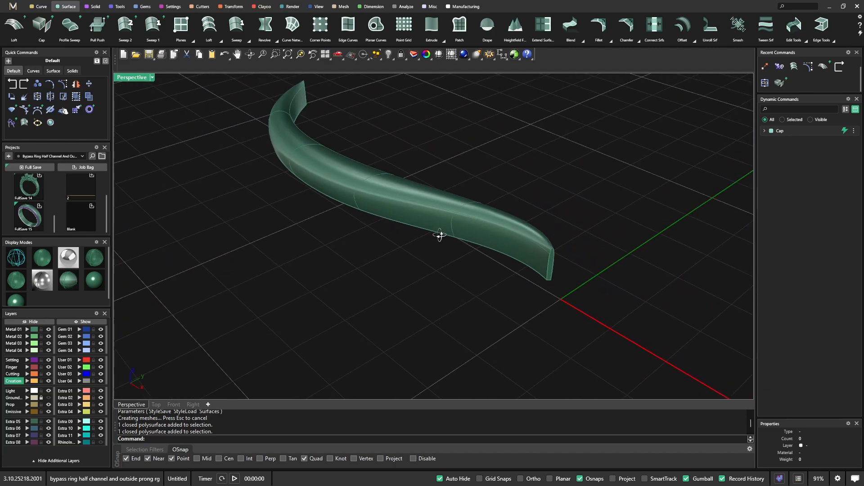
scroll(385, 187, up, 5)
Undo the cap, the join and the base loft to return to the open stem surface
click(13, 84)
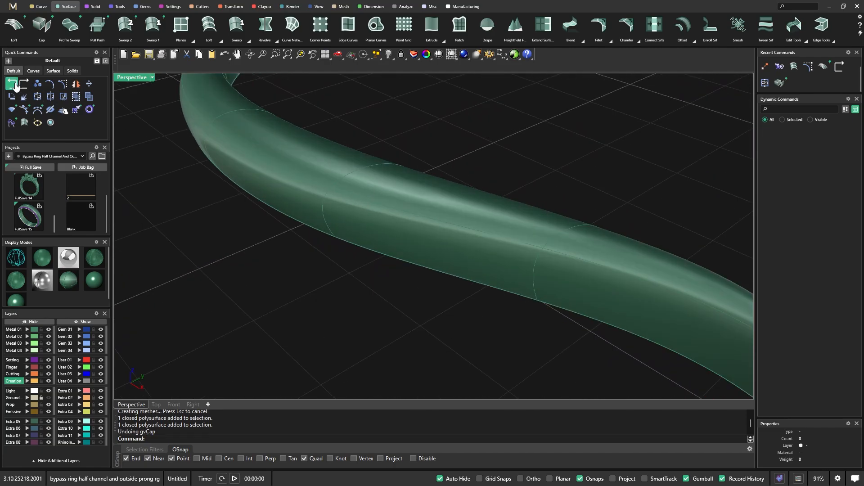
click(12, 84)
right_drag(155, 216, 384, 288)
scroll(356, 264, down, 5)
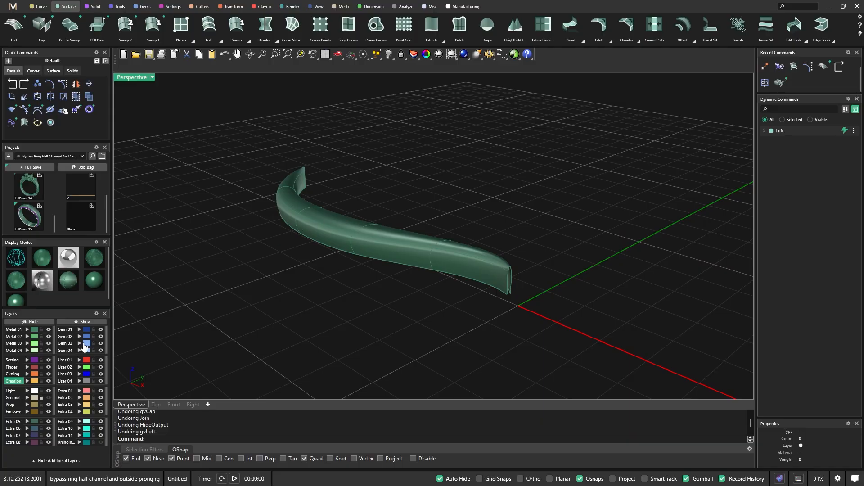
Select the four input curves on the RhinoInputs layer and move them to the Creation layer
scroll(360, 244, up, 4)
mouse_move(360, 244)
right_down()
mouse_move(367, 270)
mouse_move(368, 243)
mouse_move(358, 242)
right_up()
scroll(431, 247, down, 2)
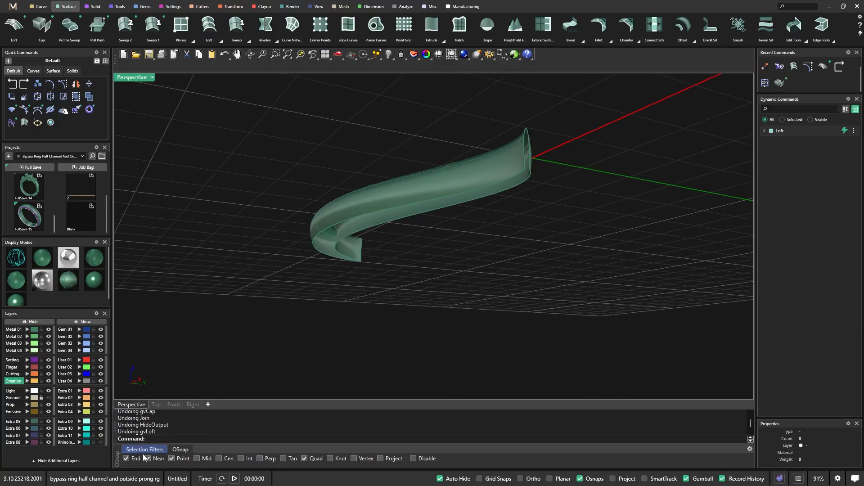
click(87, 443)
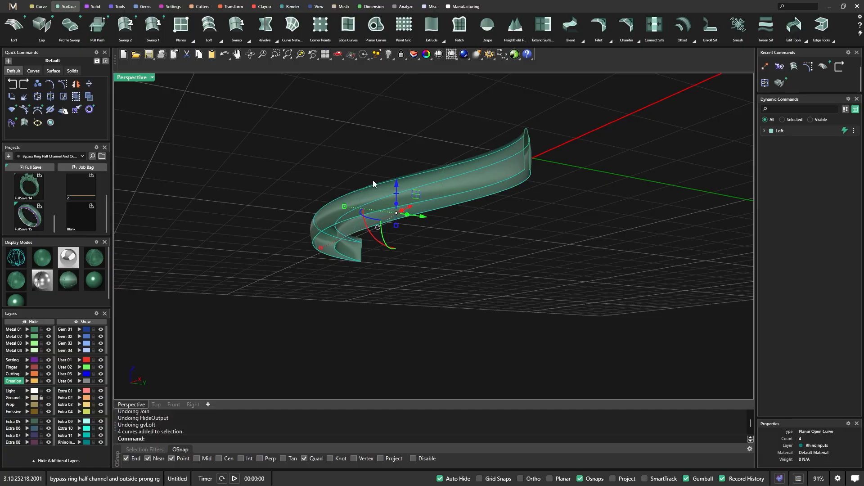
click(28, 381)
click(283, 169)
Show the front raised curve's control points, pull a mid-curve point outward and raise it to reshape the stem
right_drag(282, 168, 377, 212)
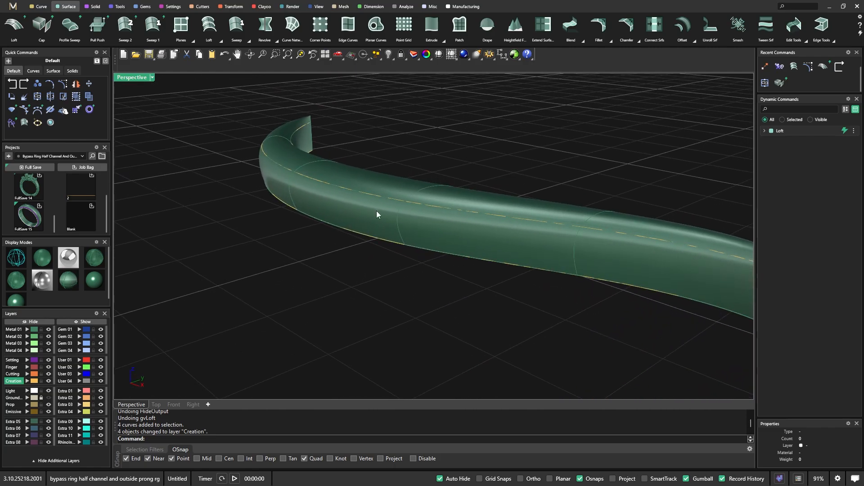
scroll(398, 191, up, 3)
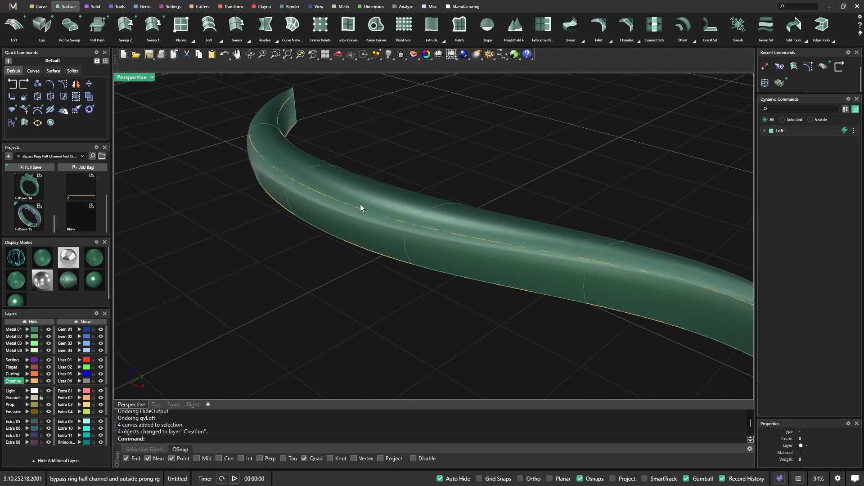
click(372, 217)
click(386, 236)
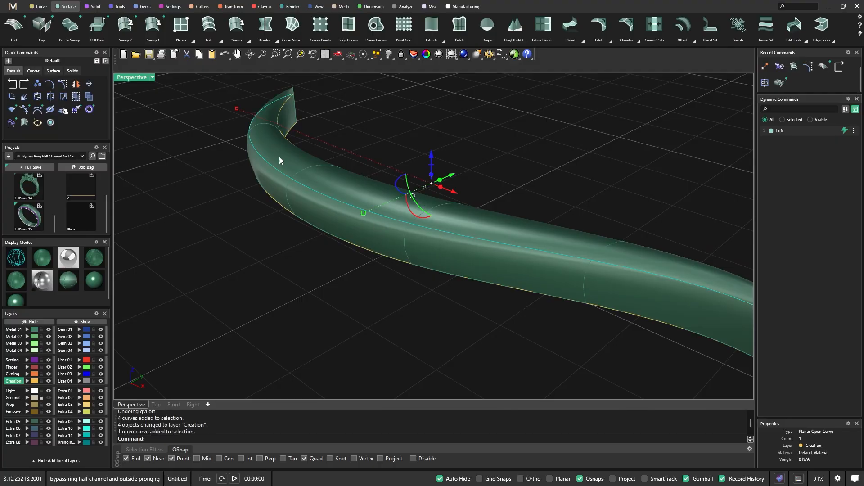
click(63, 84)
click(284, 184)
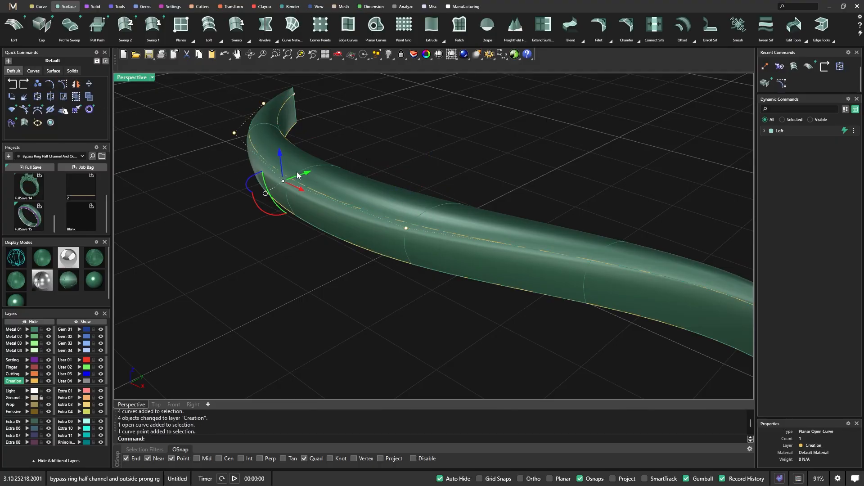
drag(284, 185, 286, 185)
click(406, 228)
drag(425, 221, 409, 245)
right_drag(410, 245, 347, 220)
drag(326, 155, 325, 139)
Raise another control point of the front raised curve nearer the stem's curled end
right_drag(339, 240, 296, 204)
scroll(296, 204, up, 5)
click(263, 172)
drag(260, 139, 263, 110)
right_drag(288, 218, 261, 226)
Lower the two control points at the front raised curve's curled tip slightly, and hide the points to view the shape
scroll(303, 133, down, 4)
right_drag(304, 134, 335, 155)
click(144, 155)
drag(139, 150, 169, 188)
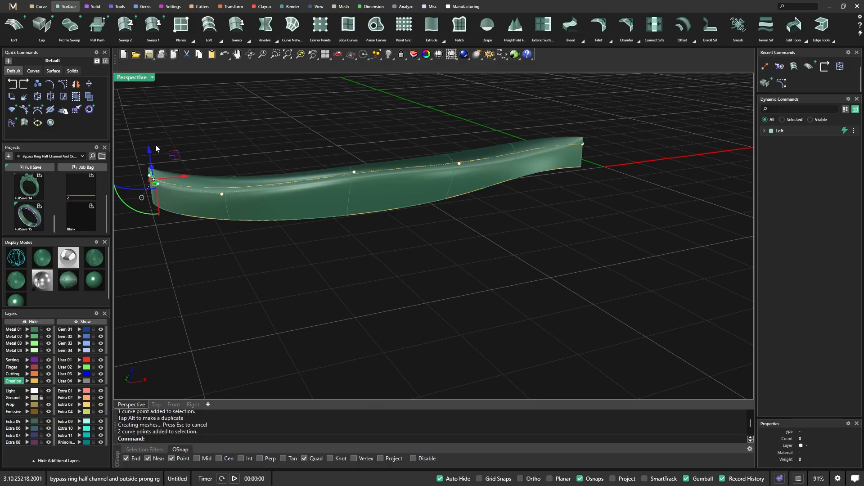
drag(148, 150, 153, 158)
click(239, 153)
right_drag(290, 236, 235, 255)
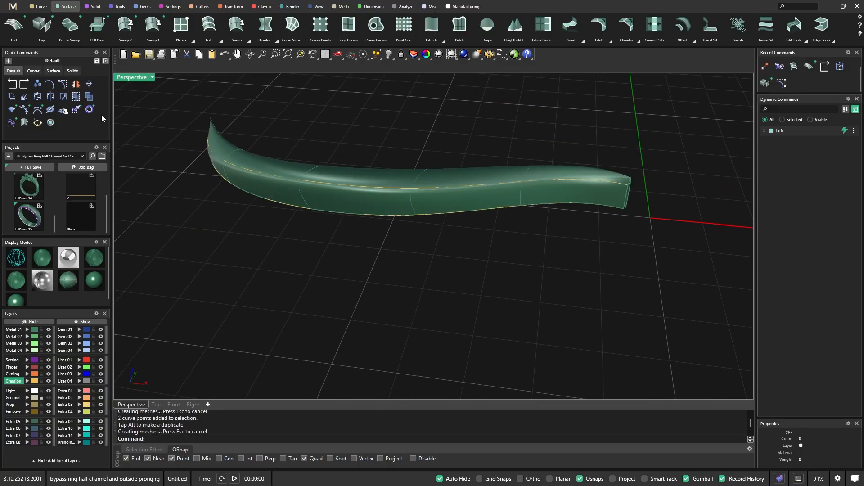
Undo all the control-point moves while keeping the four stem curves on the Creation layer
click(10, 85)
click(9, 85)
click(10, 85)
click(10, 84)
click(10, 85)
click(10, 84)
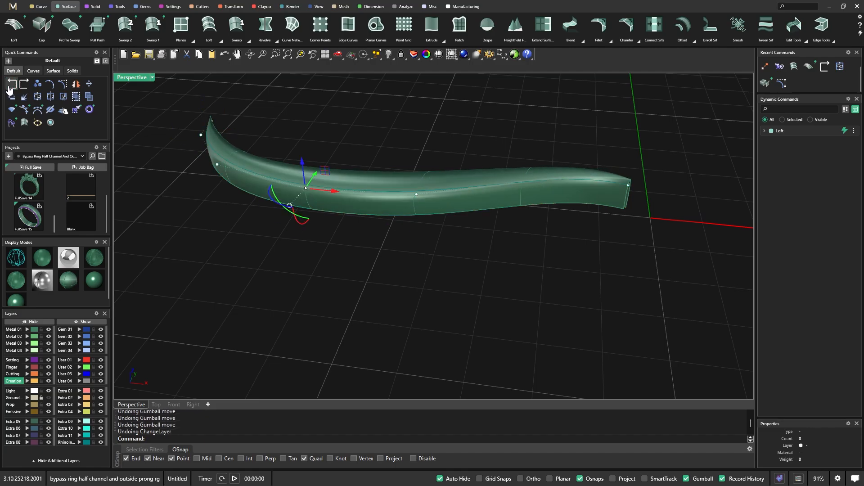
click(202, 209)
right_drag(292, 251, 252, 242)
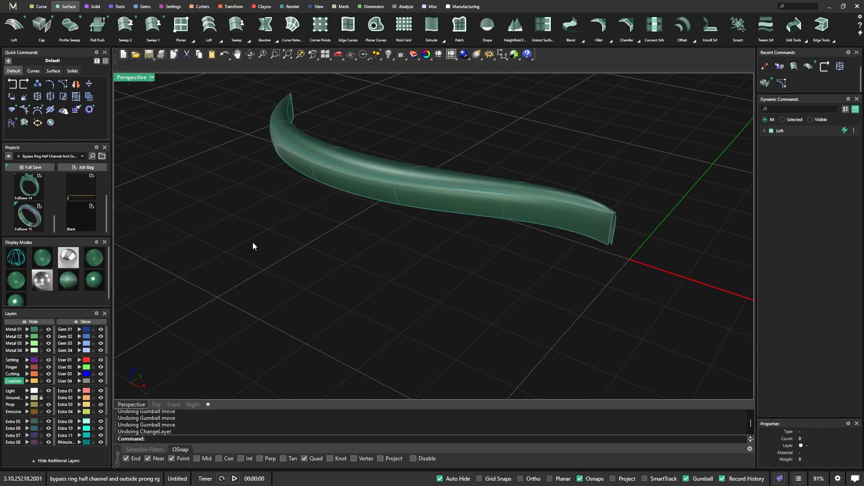
scroll(410, 169, up, 5)
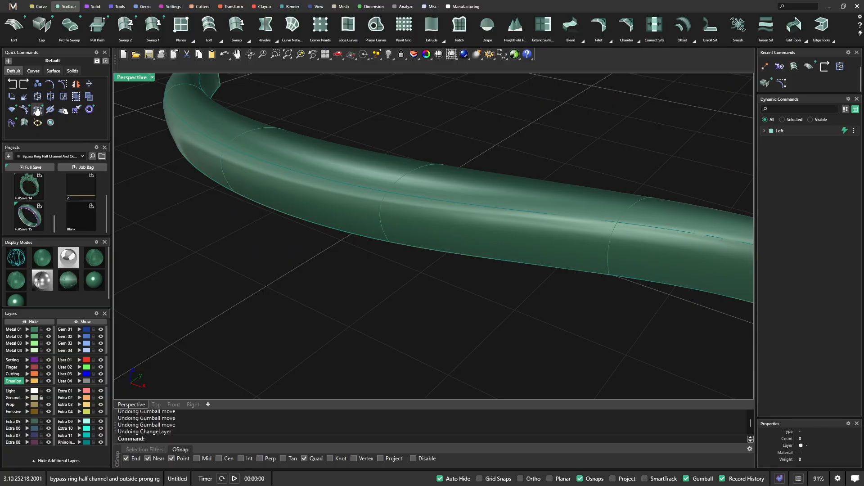
click(24, 85)
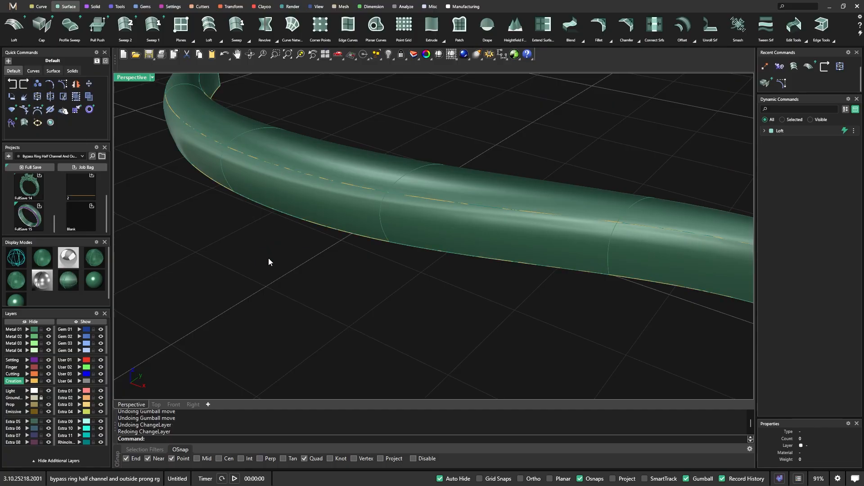
Select the front and rear raised curves together and show their control points
click(286, 169)
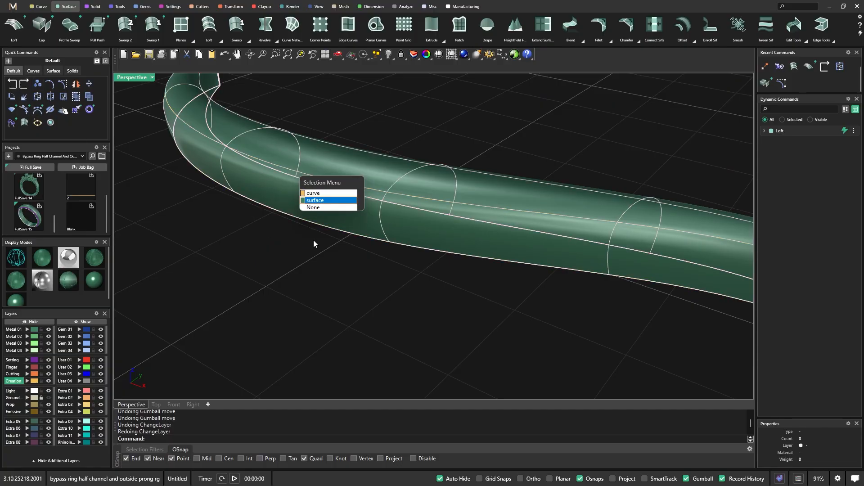
click(315, 195)
right_drag(327, 264, 367, 204)
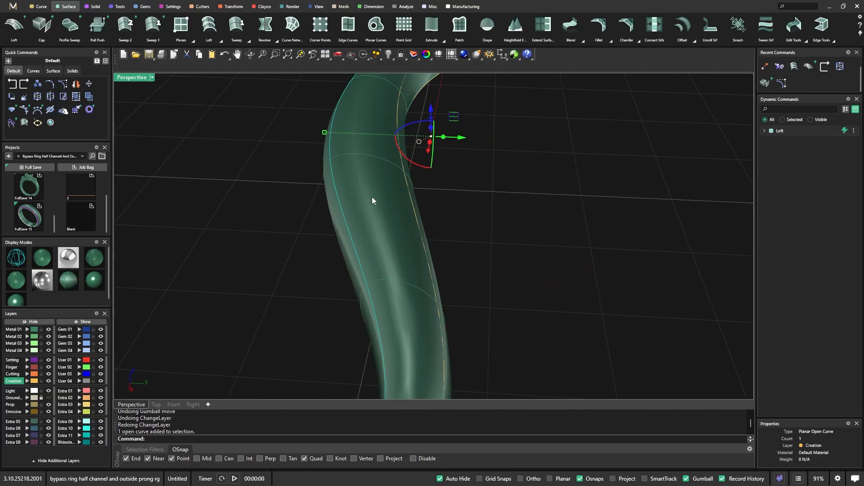
shift+click(406, 181)
click(426, 203)
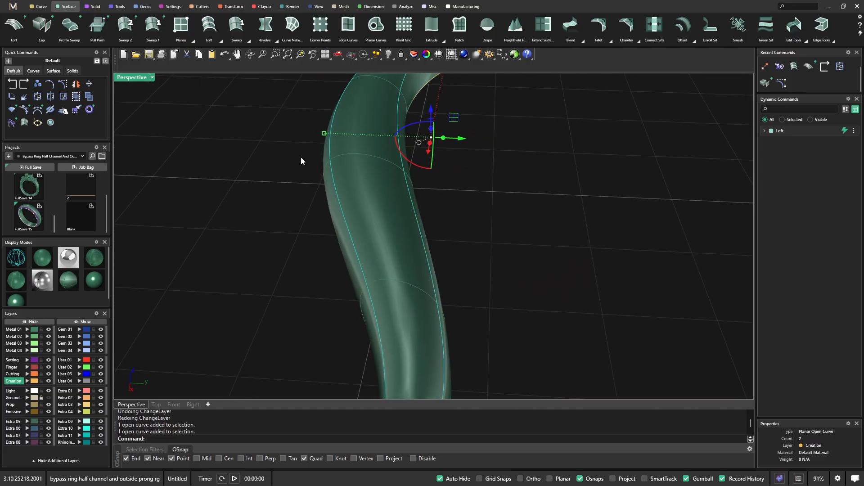
click(64, 85)
scroll(253, 223, down, 5)
right_drag(253, 223, 336, 188)
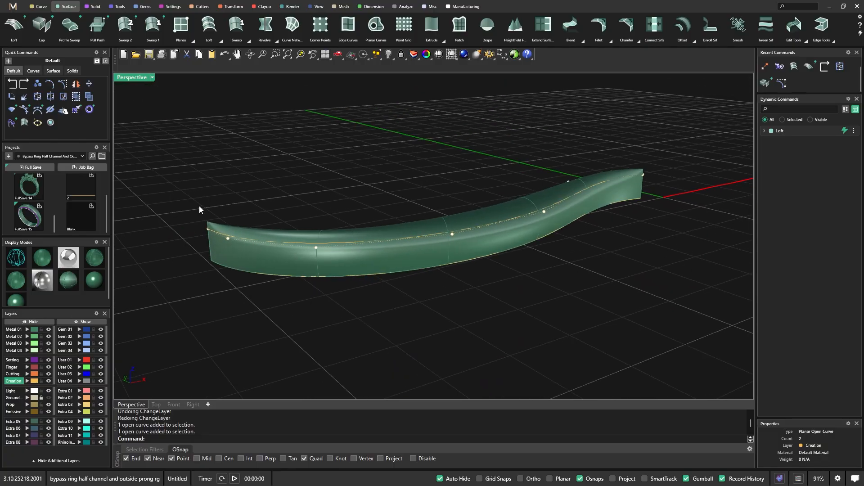
Try lowering four control points at the raised curves' curled end, accept the history warning, and undo the move
drag(242, 246, 246, 247)
drag(225, 202, 226, 221)
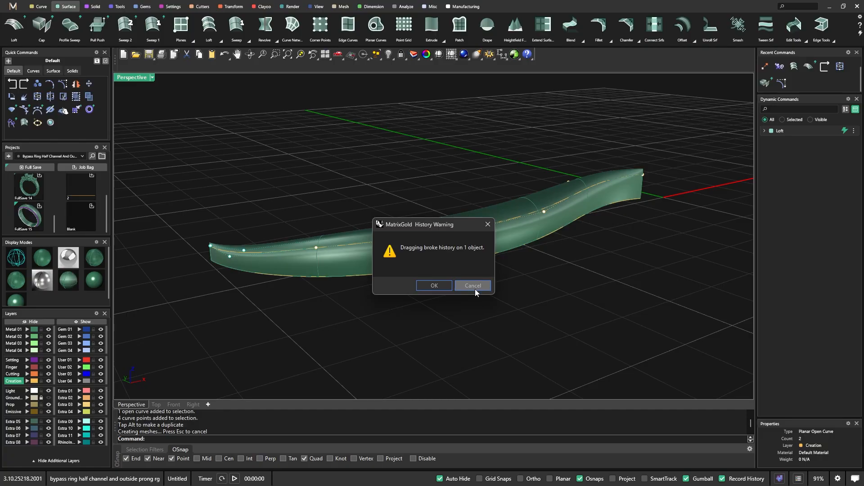
click(442, 286)
click(13, 84)
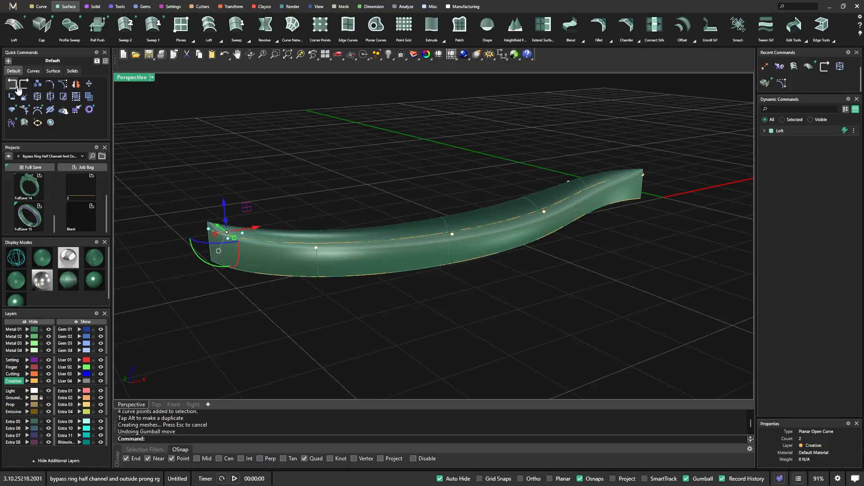
right_drag(343, 292, 379, 307)
click(378, 307)
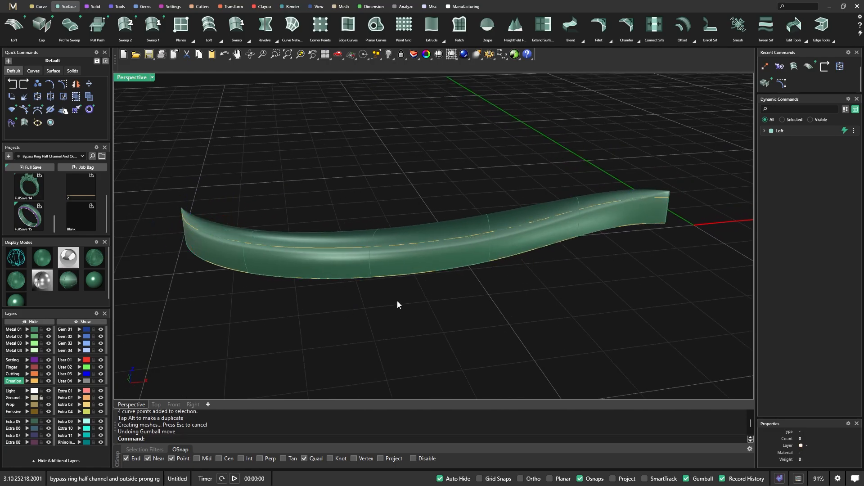
Try pulling a middle control point of the lower front curve outward to bulge the loft, and undo the move
click(393, 278)
click(63, 84)
drag(382, 281, 351, 338)
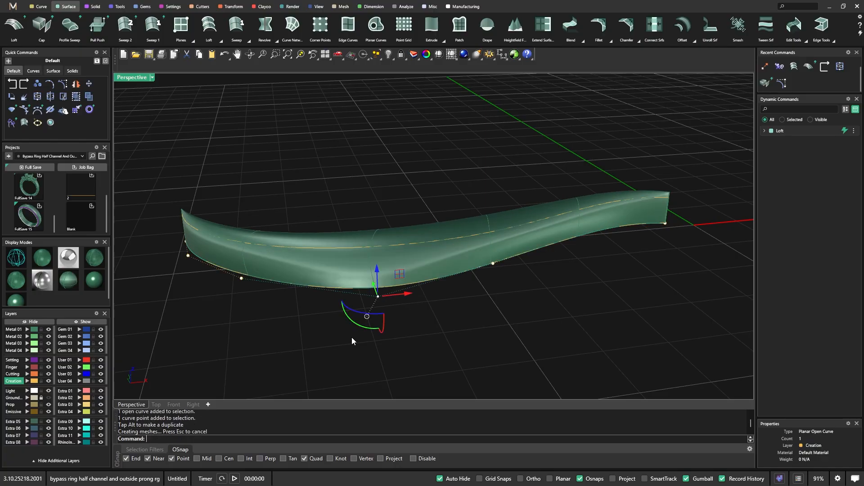
right_drag(531, 315, 487, 337)
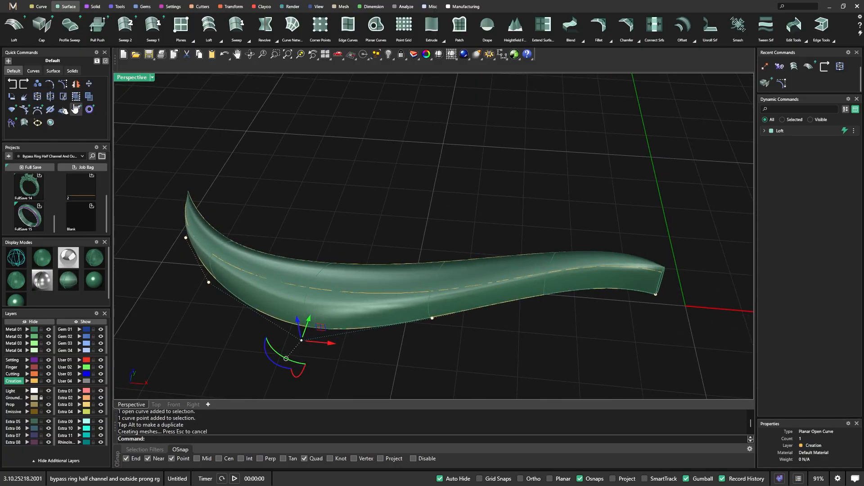
key(ctrl+z)
key(Escape)
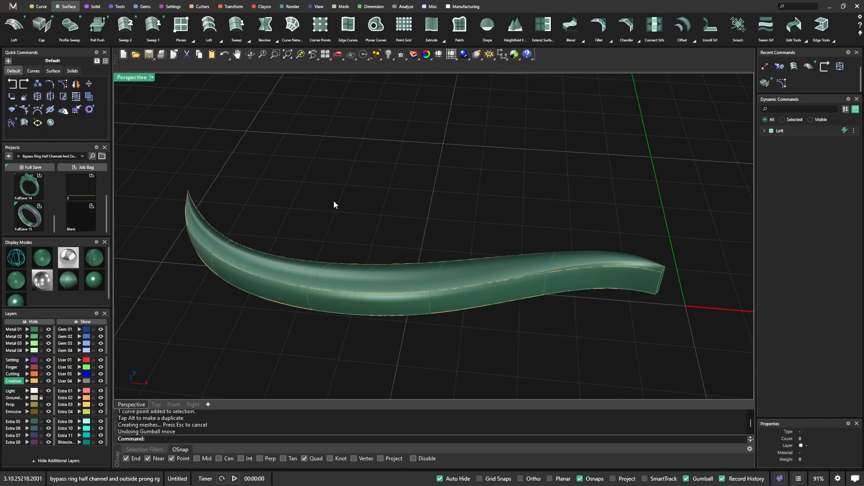
Delete the lofted stem surface, keeping its four input curves
scroll(411, 268, down, 3)
right_drag(411, 269, 379, 261)
scroll(392, 245, up, 8)
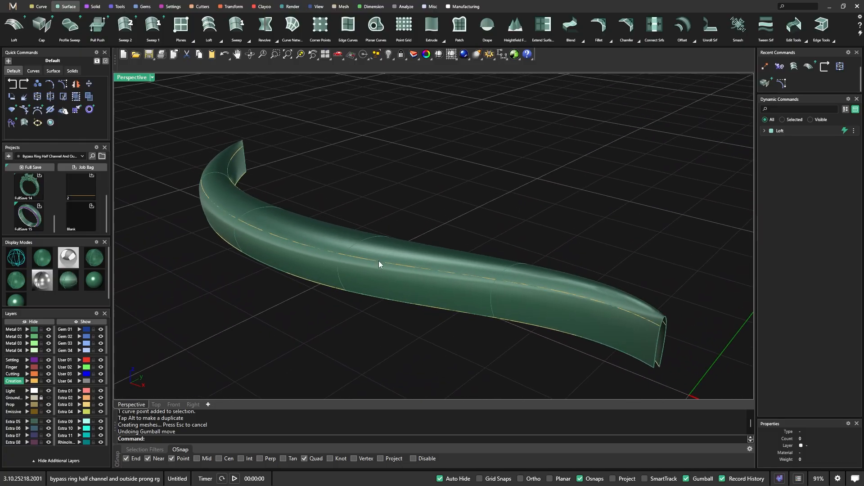
click(350, 241)
key(Delete)
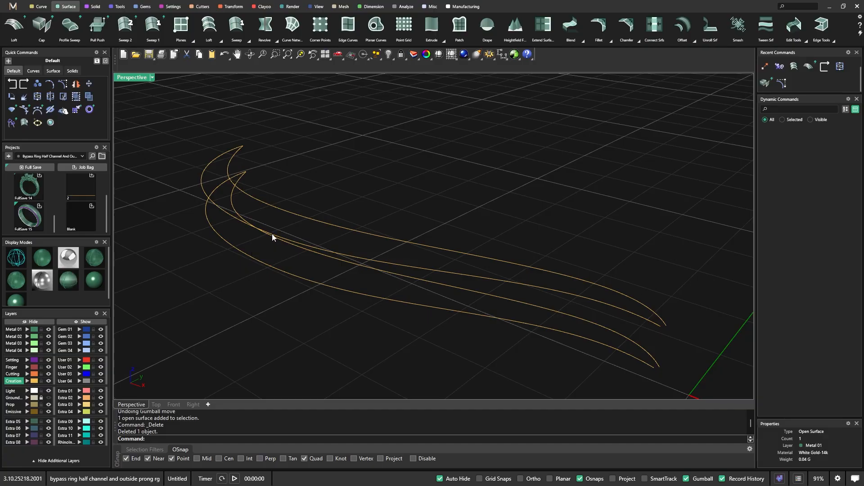
Delete the two raised stem curves, leaving only the two flat curves on the grid
right_drag(295, 228, 355, 199)
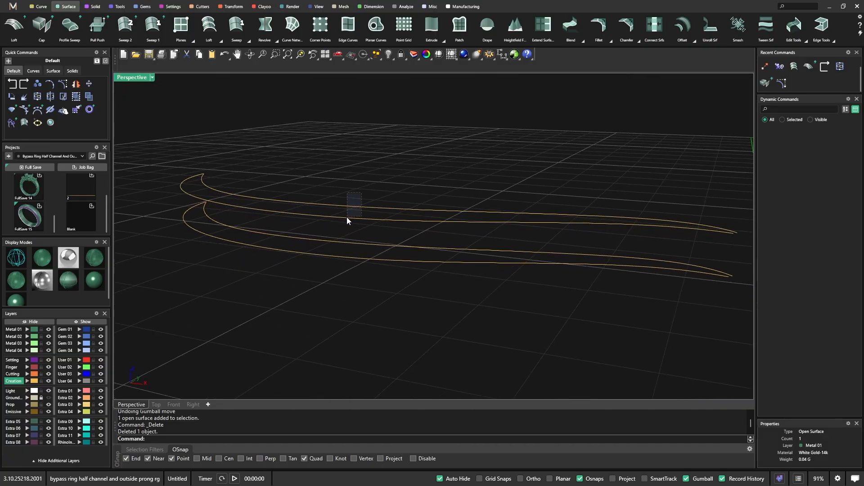
drag(345, 223, 345, 224)
key(Delete)
mouse_move(345, 224)
right_down()
mouse_move(354, 244)
mouse_move(357, 231)
right_up()
scroll(230, 196, up, 5)
scroll(277, 201, down, 5)
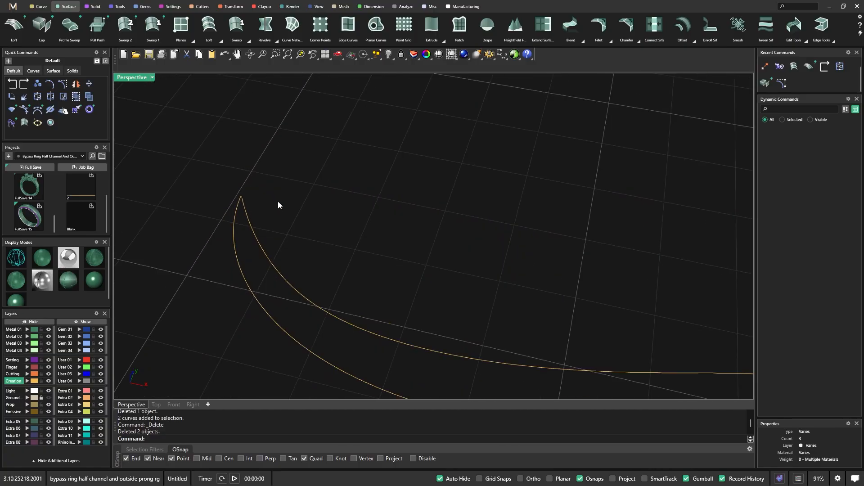
Create 1 in-between curve from the two flat stem curves with Tween Curves
click(39, 7)
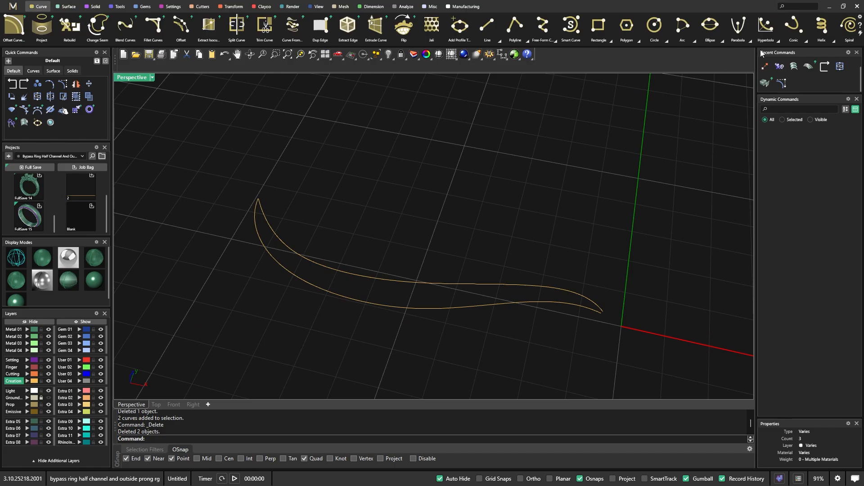
scroll(741, 33, down, 8)
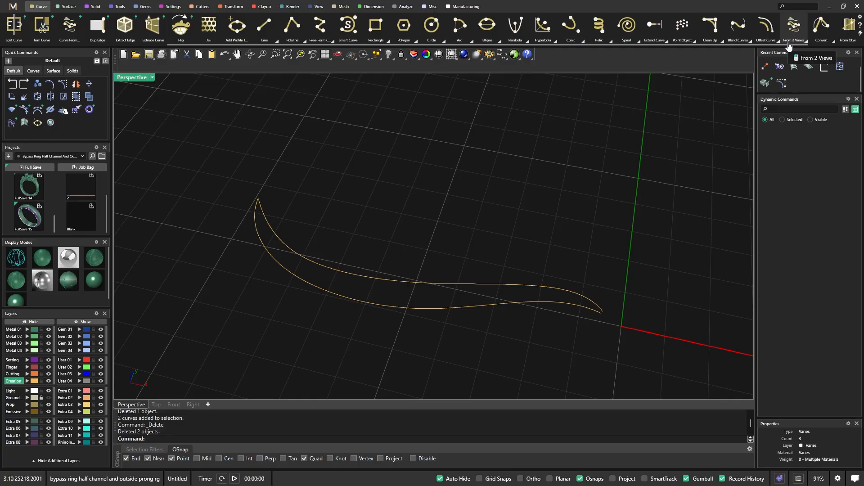
click(807, 41)
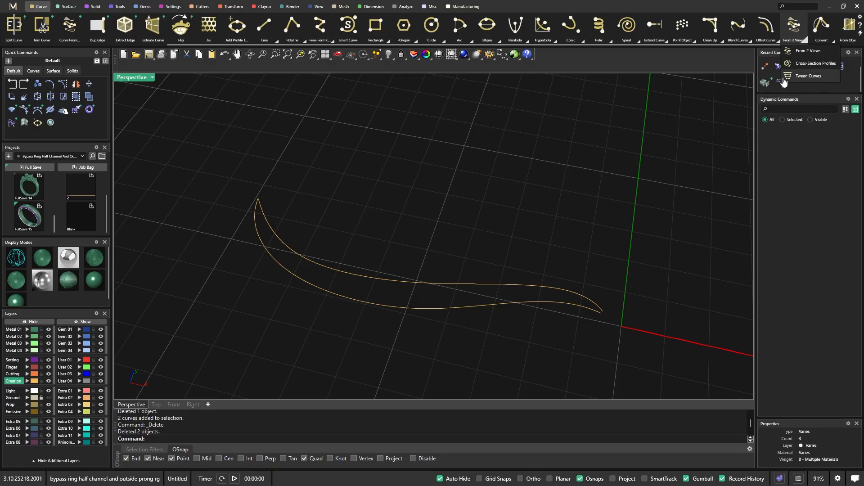
click(30, 72)
click(79, 84)
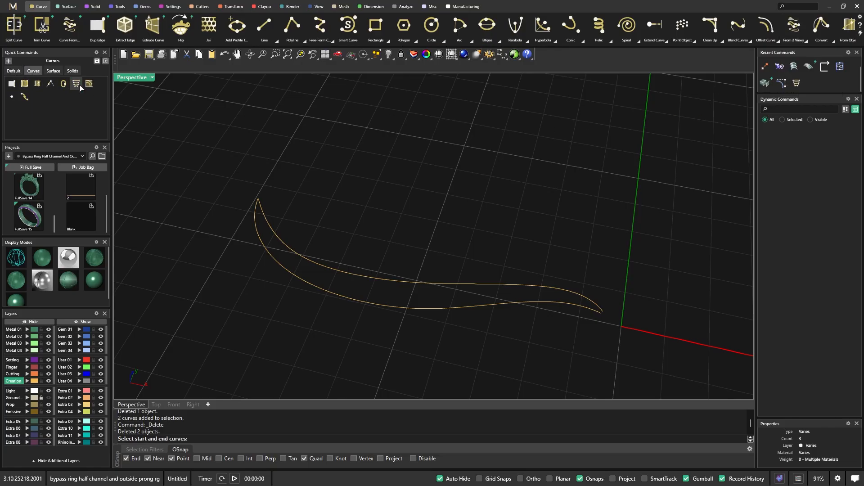
click(384, 309)
click(385, 281)
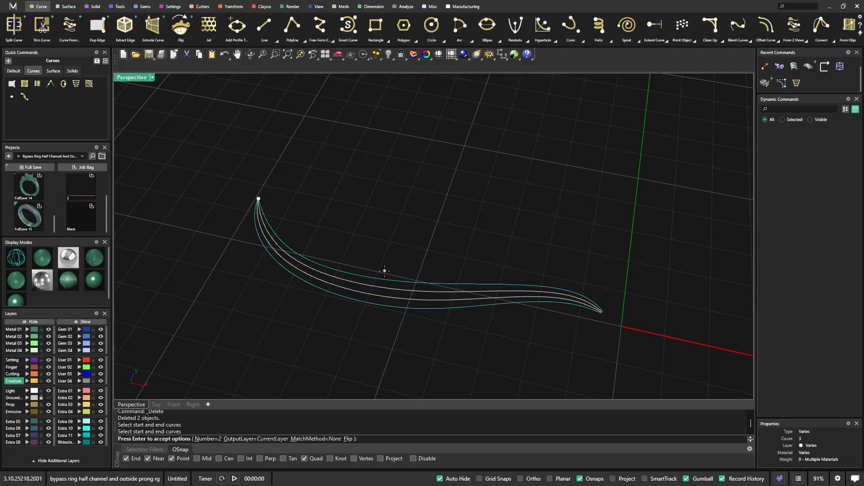
click(208, 439)
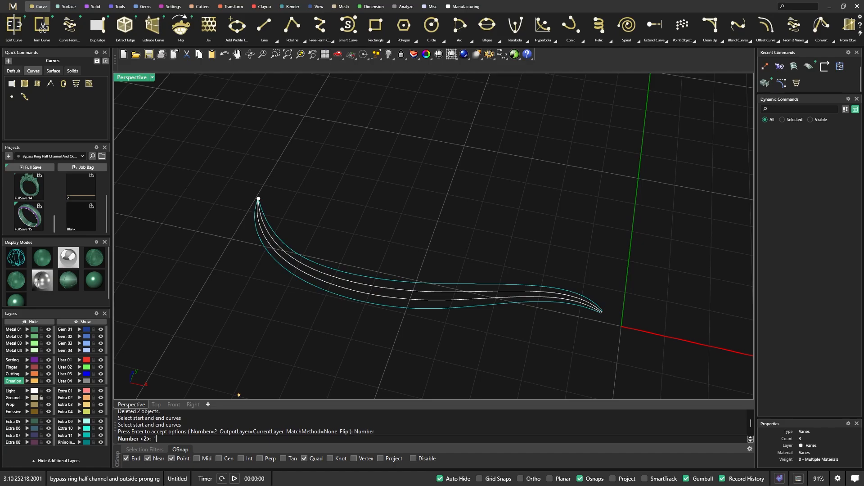
text(1)
key(Return)
key(Return)
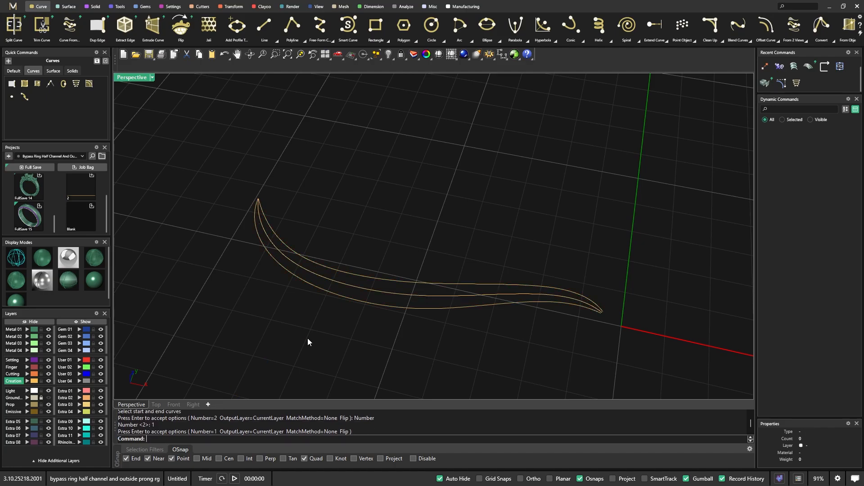
Raise the tweened middle curve vertically above the two flat curves
click(374, 292)
right_drag(396, 367, 422, 260)
drag(423, 209, 422, 186)
click(423, 284)
right_drag(275, 310, 257, 324)
click(234, 255)
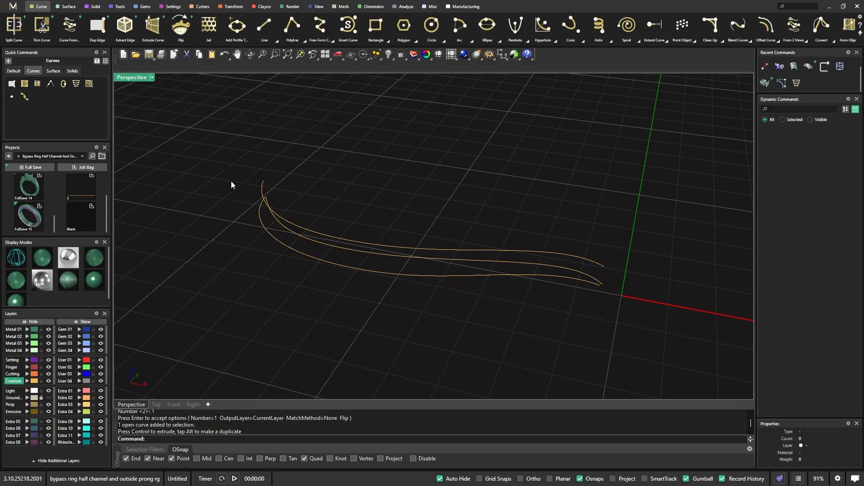
Loft the outer, raised middle and inner curves in that order, with Use Curve Selection Order turned on
click(66, 7)
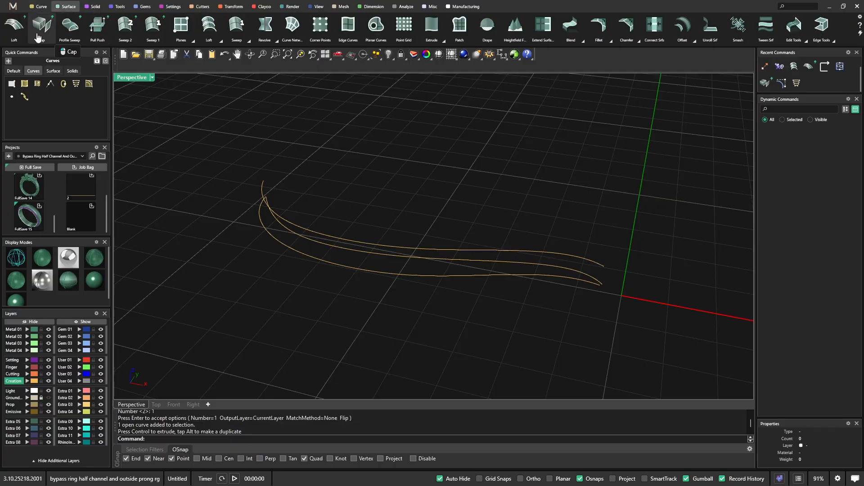
click(16, 30)
scroll(266, 227, up, 3)
click(258, 193)
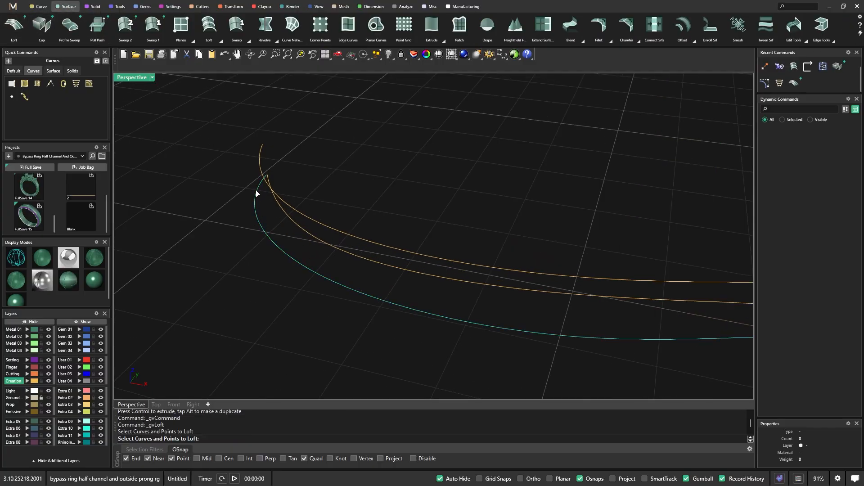
click(265, 172)
click(287, 213)
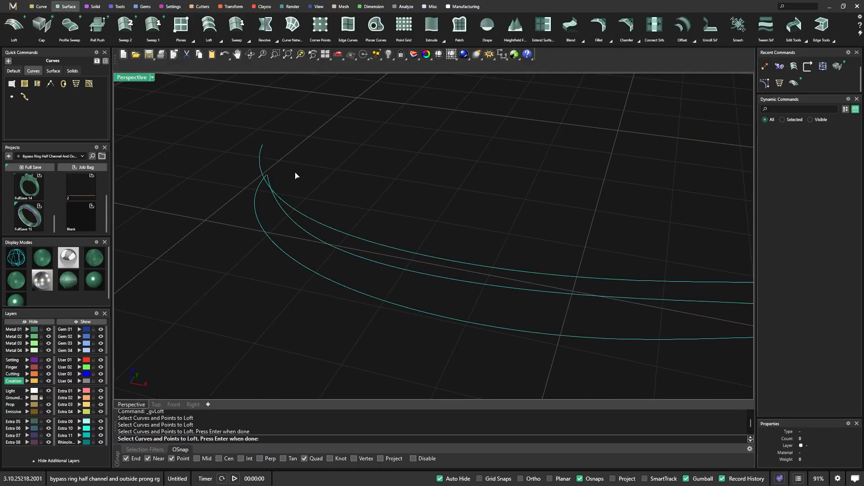
key(Return)
click(852, 173)
scroll(298, 206, down, 5)
right_drag(294, 251, 245, 304)
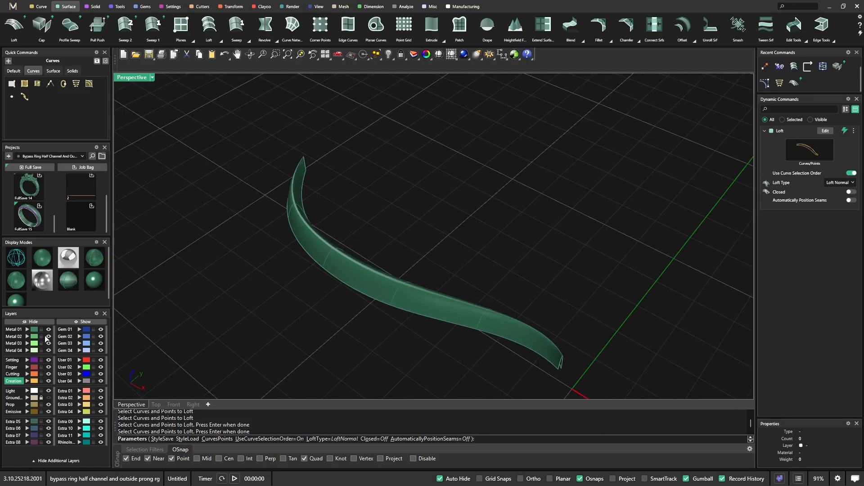
key(Return)
right_drag(218, 299, 161, 370)
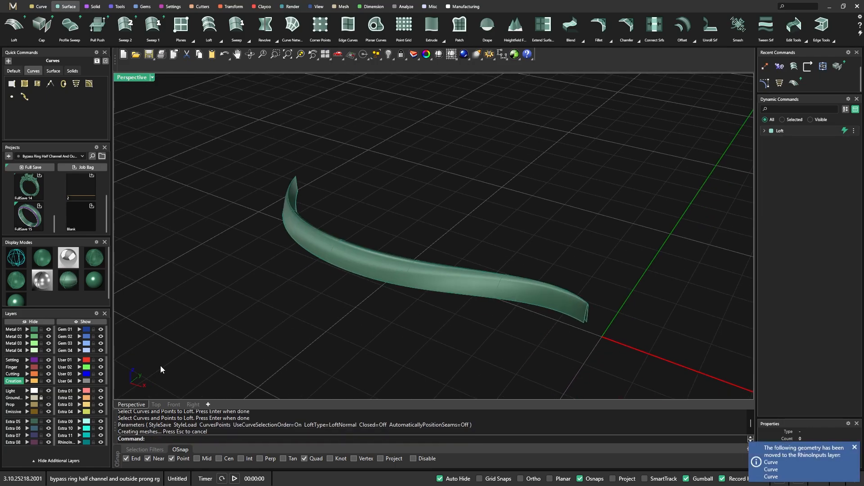
Move the loft's three input curves from the RhinoInputs layer to the Creation layer
click(87, 443)
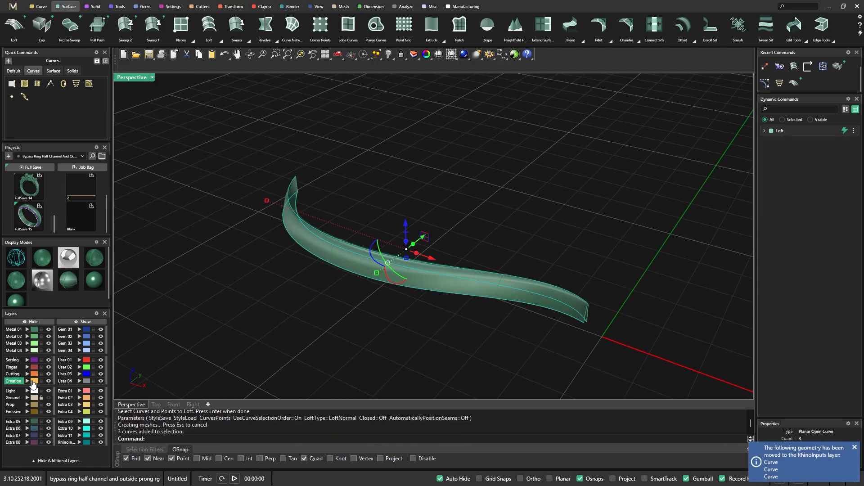
click(33, 382)
click(268, 329)
right_drag(268, 329, 315, 317)
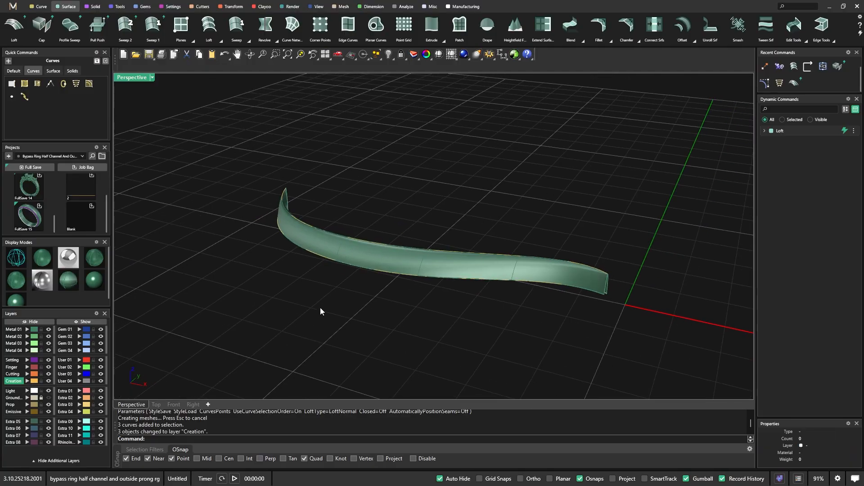
Show the raised middle curve's control points and raise the fourth one from the curled tip to reshape the loft
scroll(385, 243, up, 3)
click(390, 250)
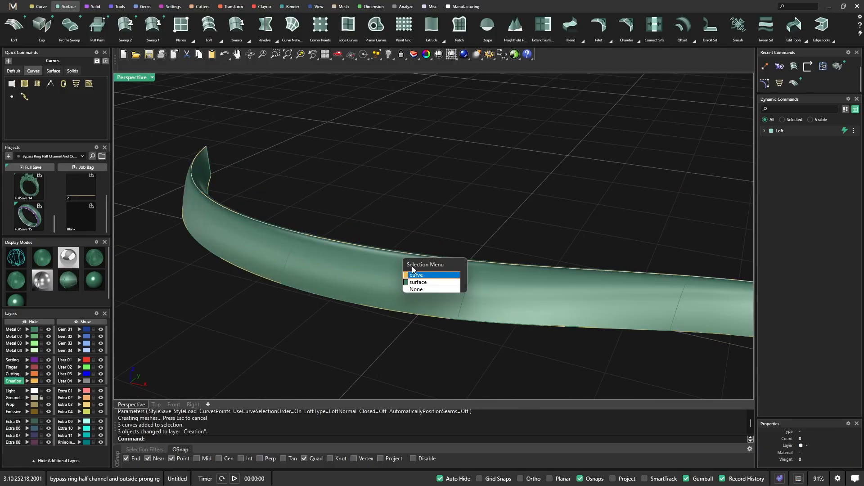
click(411, 272)
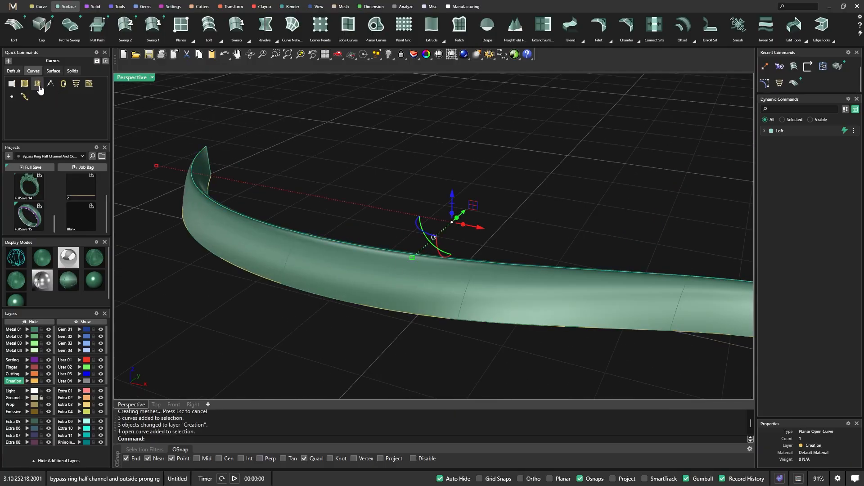
click(14, 71)
click(63, 84)
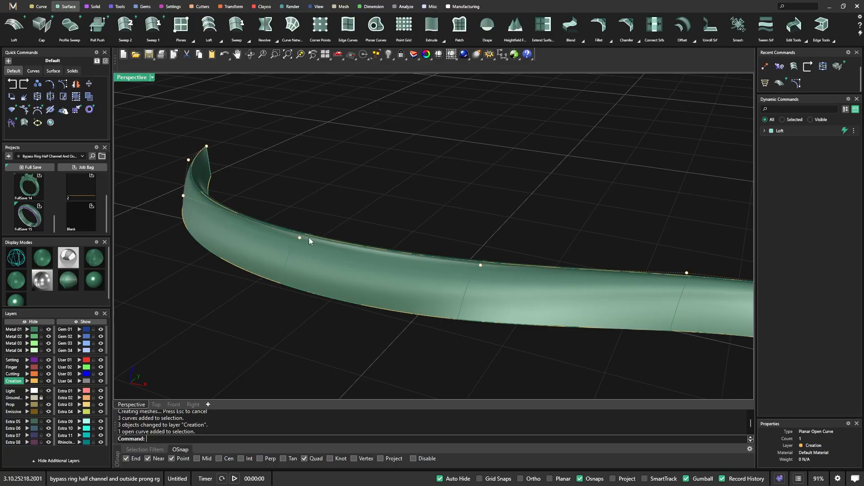
click(299, 238)
drag(295, 212, 365, 175)
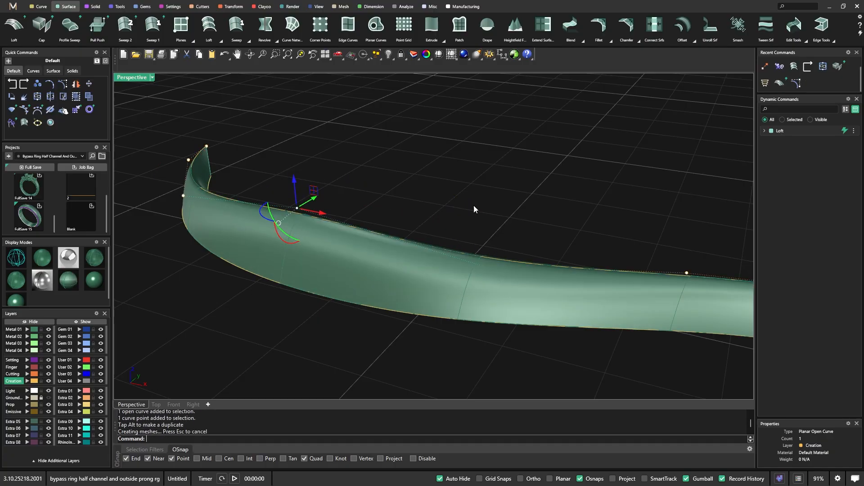
scroll(473, 206, down, 3)
right_drag(468, 239, 381, 179)
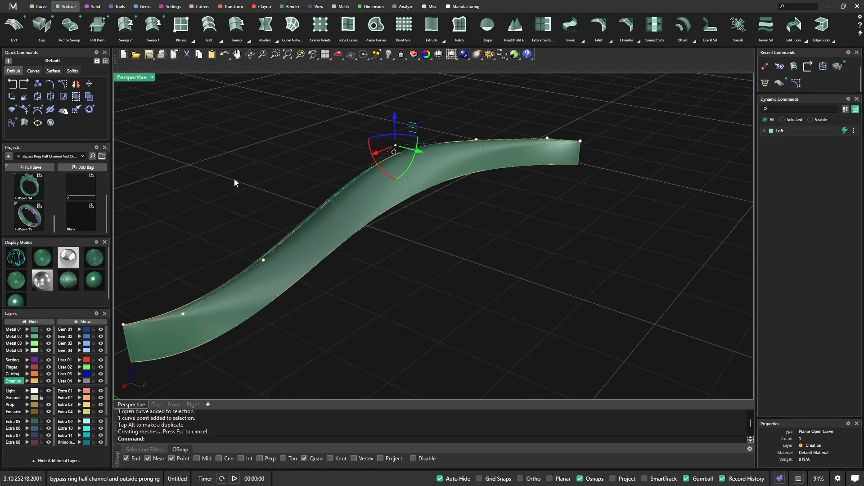
Undo the point move, layer change, three-curve loft, raised curve and tween, and bring back the two deleted raised curves
key(ctrl+z)
click(192, 137)
click(11, 84)
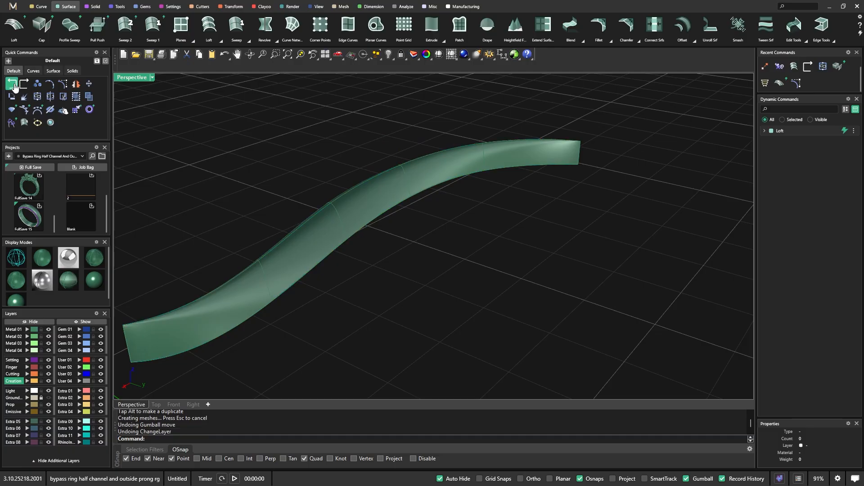
click(13, 84)
click(13, 85)
click(12, 84)
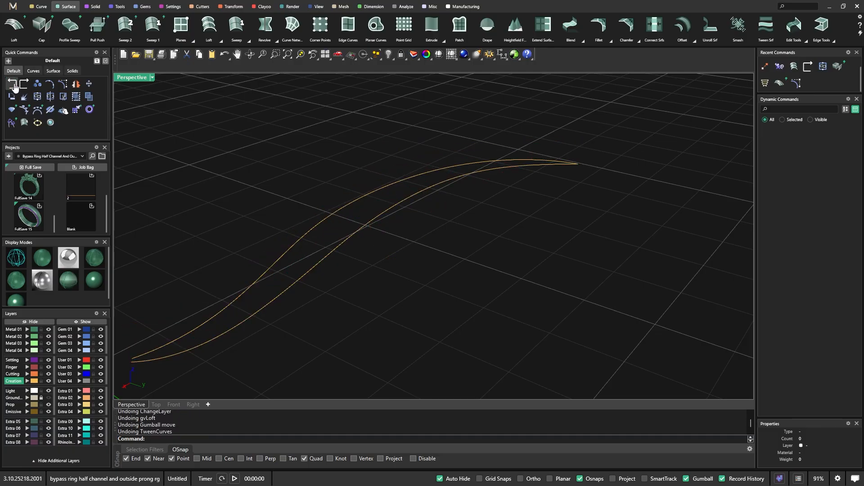
click(13, 84)
click(204, 196)
right_drag(206, 197, 391, 197)
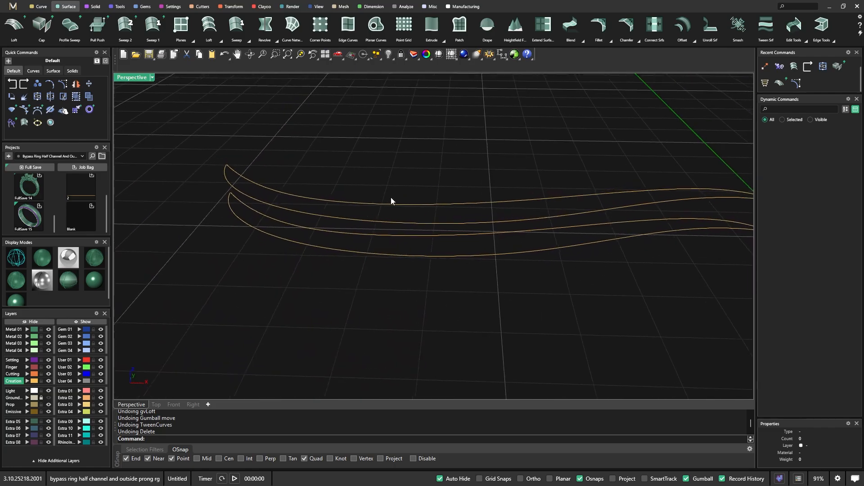
Create three tween curves between the lower and raised outer stem curves with Tween Curves
right_drag(331, 239, 420, 229)
scroll(420, 228, up, 5)
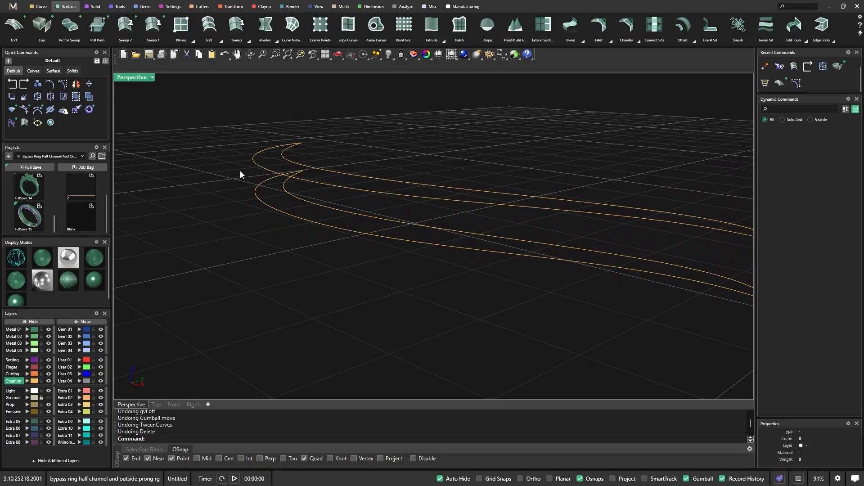
click(33, 70)
click(38, 6)
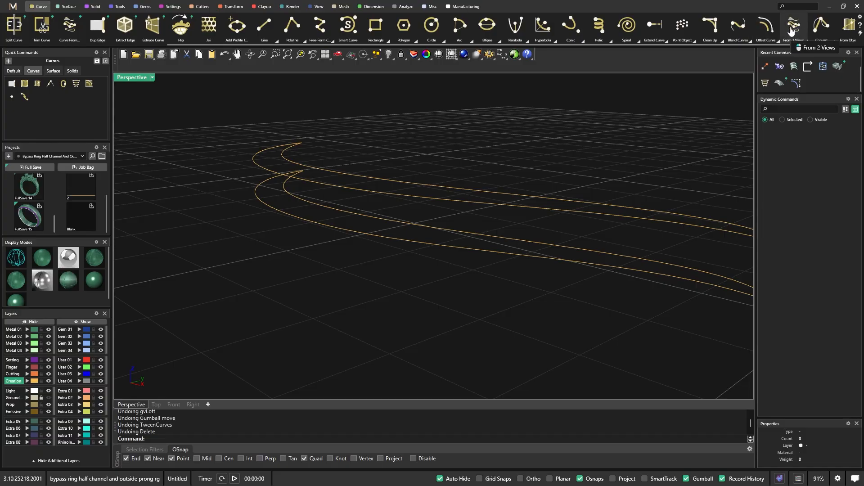
click(806, 43)
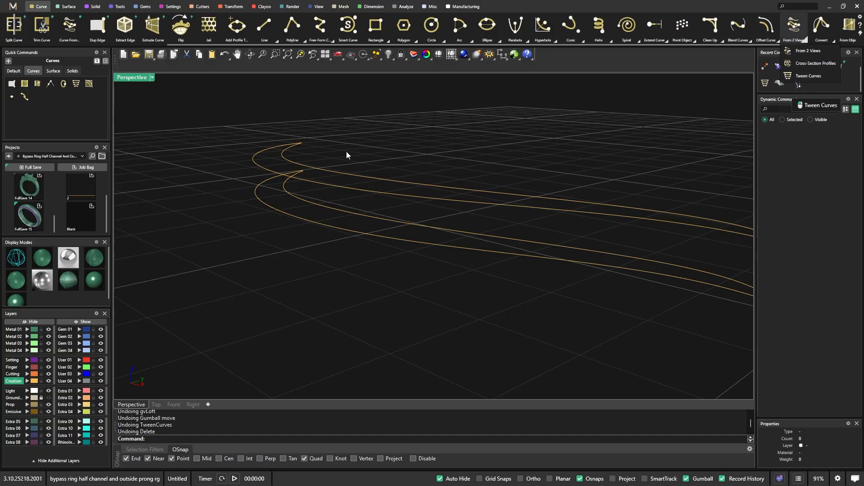
click(73, 86)
click(265, 207)
click(262, 174)
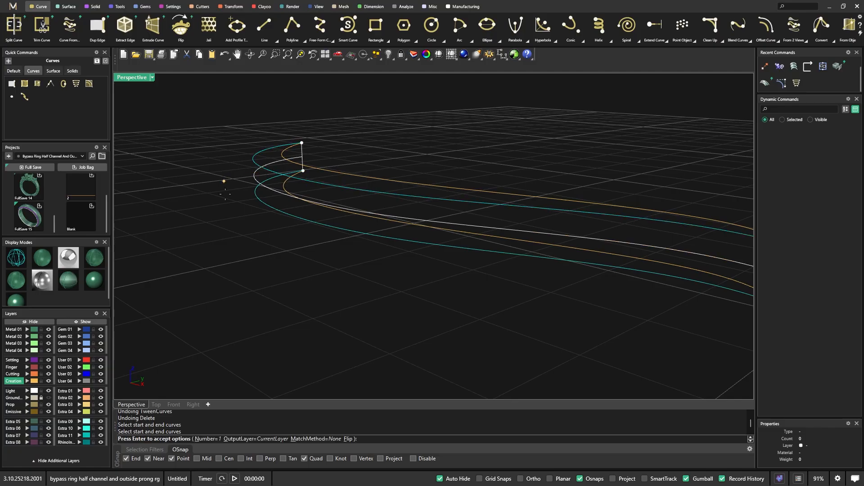
click(204, 440)
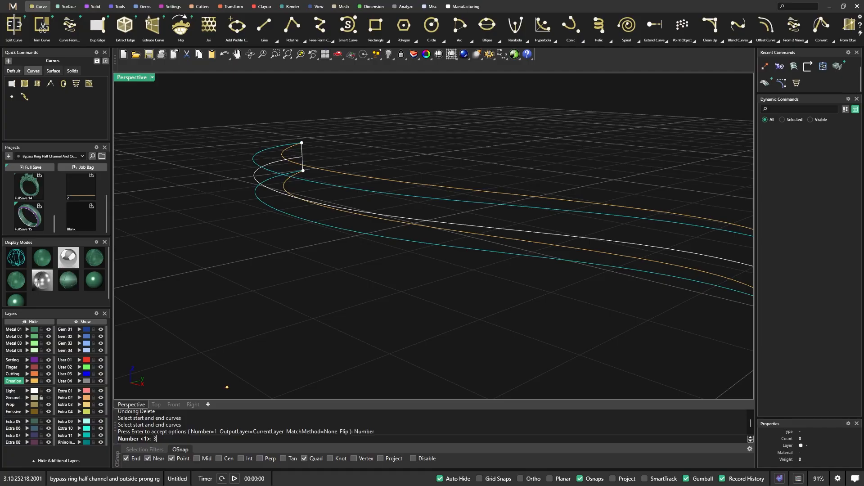
text(3)
key(Return)
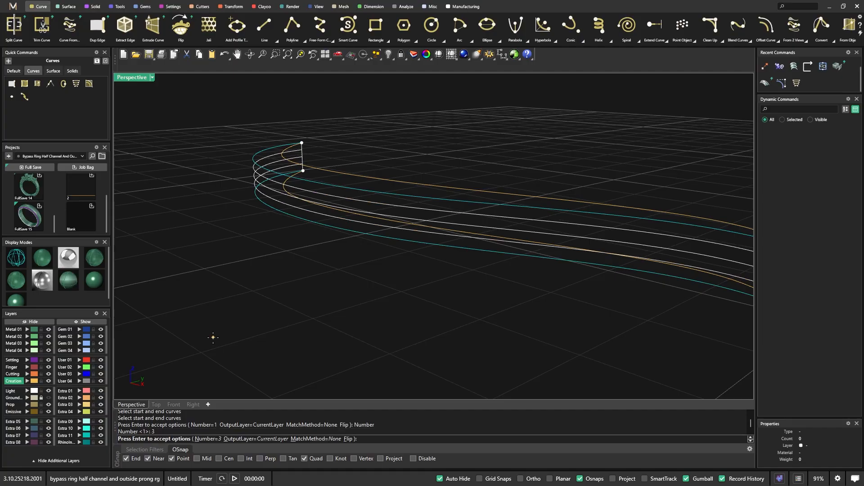
key(Return)
Loft the stem curves and the three tween curves, picking them in order around the profile
mouse_move(278, 252)
right_down()
mouse_move(300, 259)
mouse_move(270, 249)
right_up()
scroll(450, 240, down, 5)
right_drag(464, 283, 428, 265)
scroll(325, 198, up, 7)
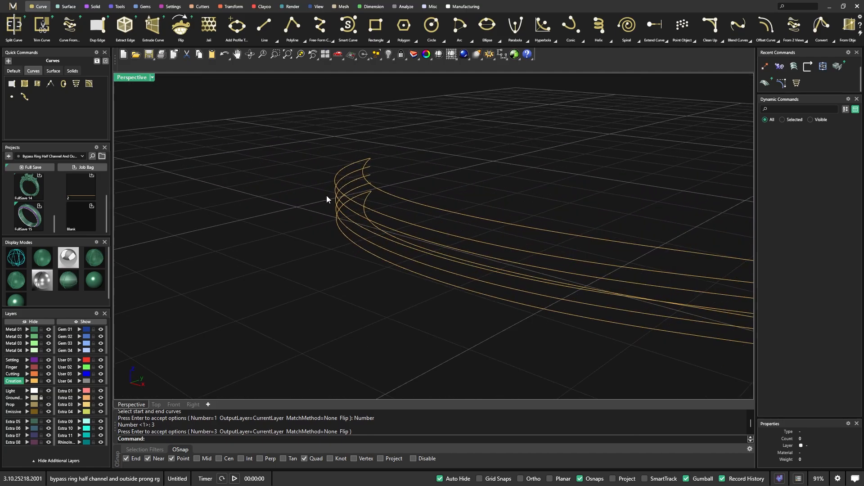
right_drag(327, 199, 351, 162)
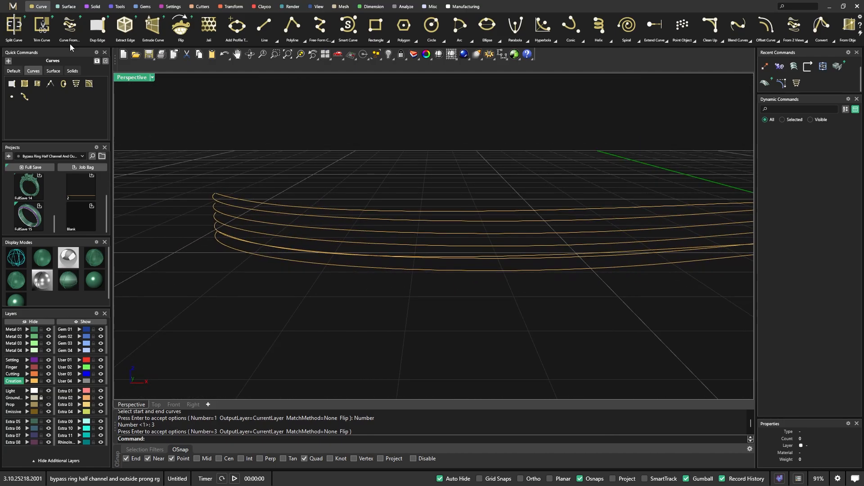
click(70, 7)
click(13, 24)
right_drag(200, 185, 147, 253)
scroll(147, 253, up, 3)
click(144, 235)
click(136, 208)
click(133, 193)
click(132, 177)
click(135, 176)
click(154, 164)
right_drag(241, 245, 328, 291)
key(Return)
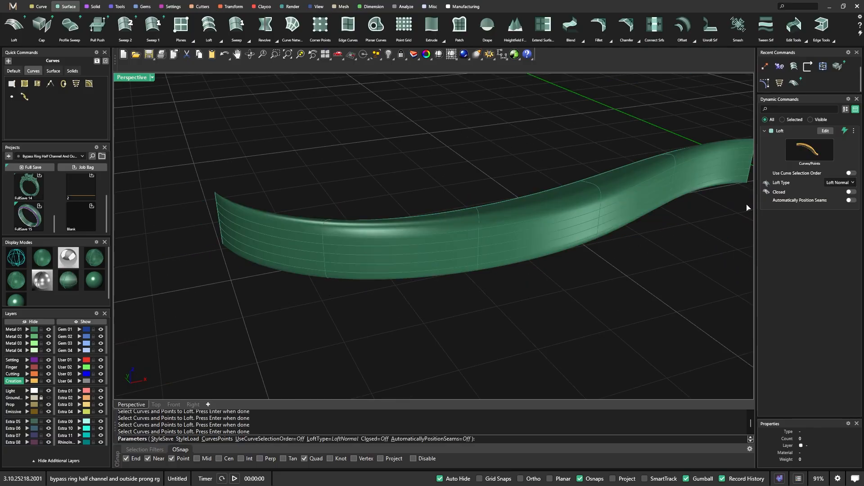
Turn on Use Curve Selection Order for the loft and accept it
click(850, 173)
right_drag(399, 281, 305, 262)
key(Return)
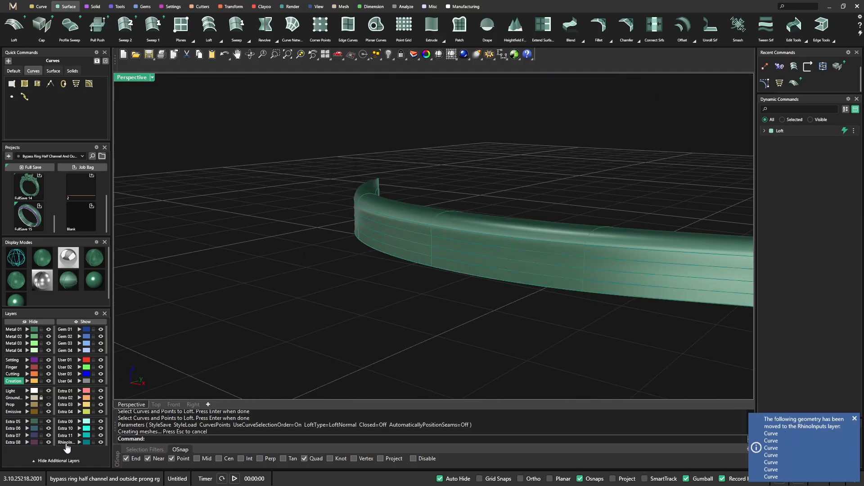
Move all the loft's input curves from the RhinoInputs layer to the Creation layer
click(85, 443)
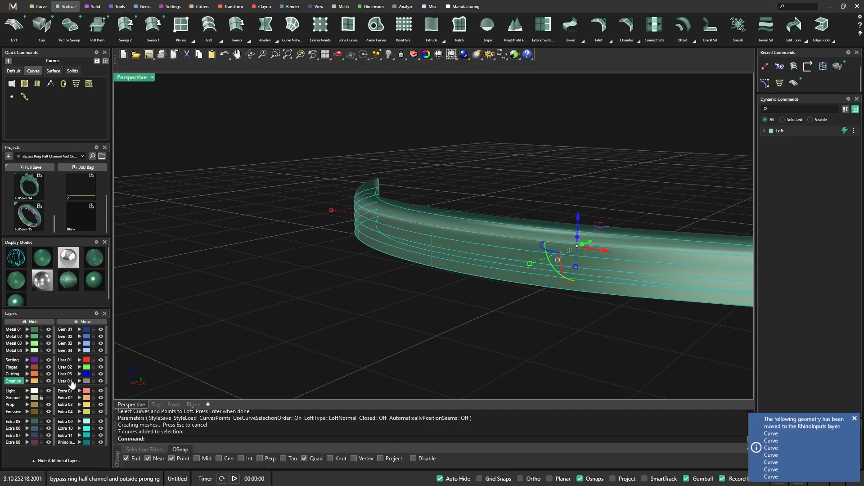
click(28, 381)
click(317, 278)
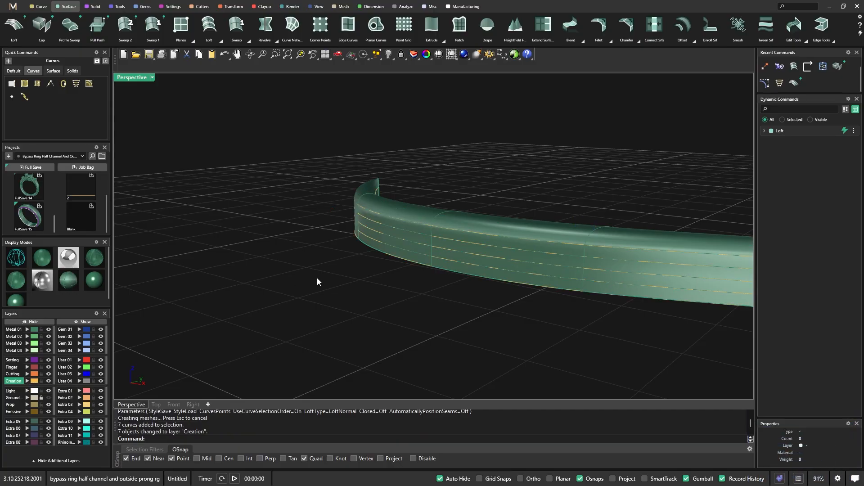
Show the middle tween curve's control points and pull the one near the curled tip outward to reshape the loft
scroll(390, 234, up, 4)
click(385, 237)
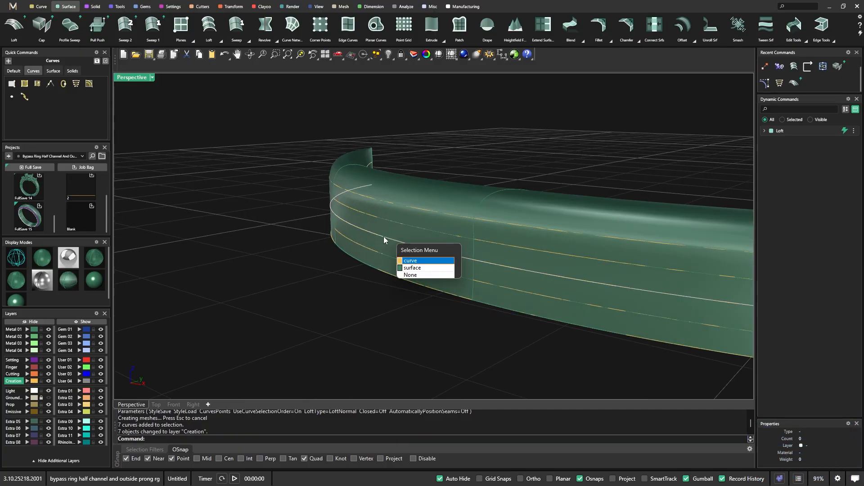
click(409, 260)
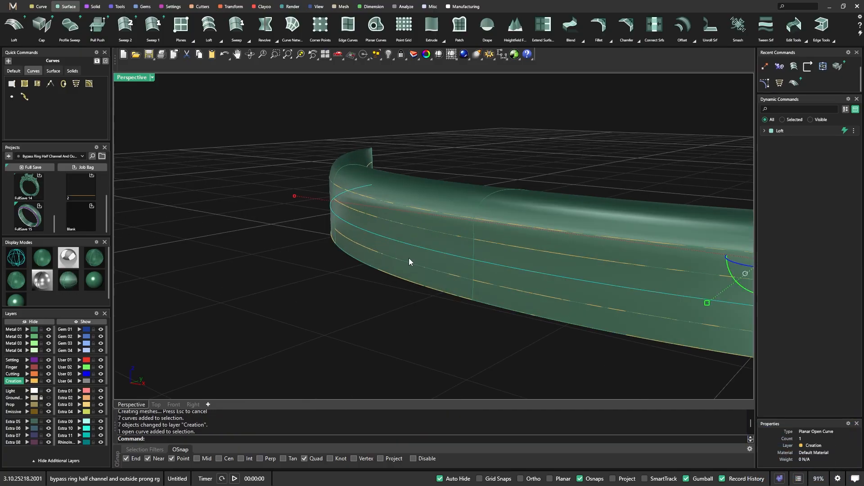
click(13, 71)
click(67, 88)
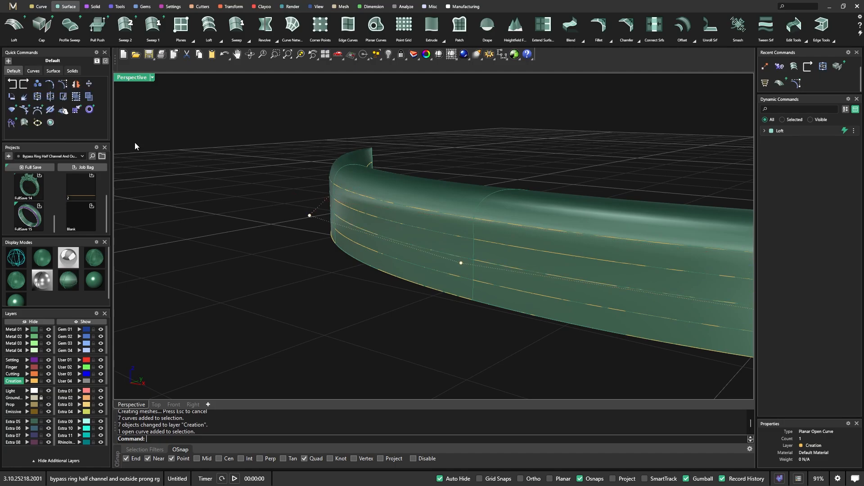
right_drag(303, 262, 292, 266)
click(440, 265)
drag(462, 260, 418, 284)
right_drag(332, 290, 297, 282)
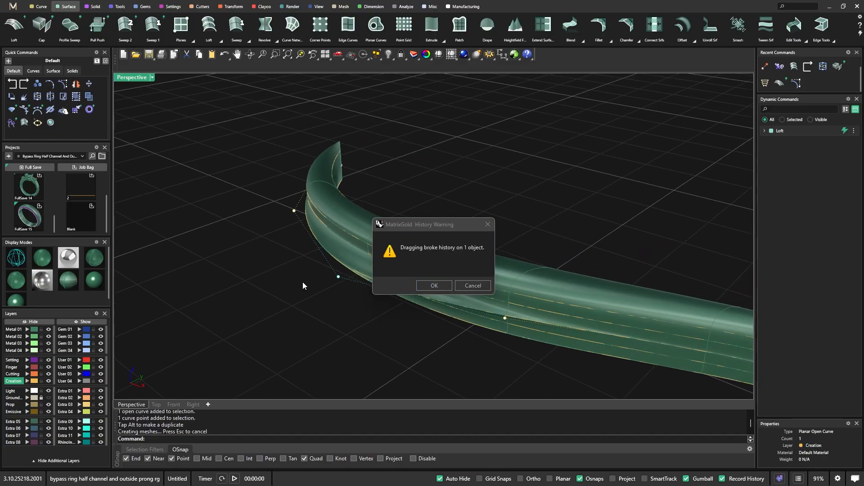
click(434, 286)
Move the tween curve just above the bulged middle one vertically upward to reshape the loft
right_drag(402, 313, 336, 230)
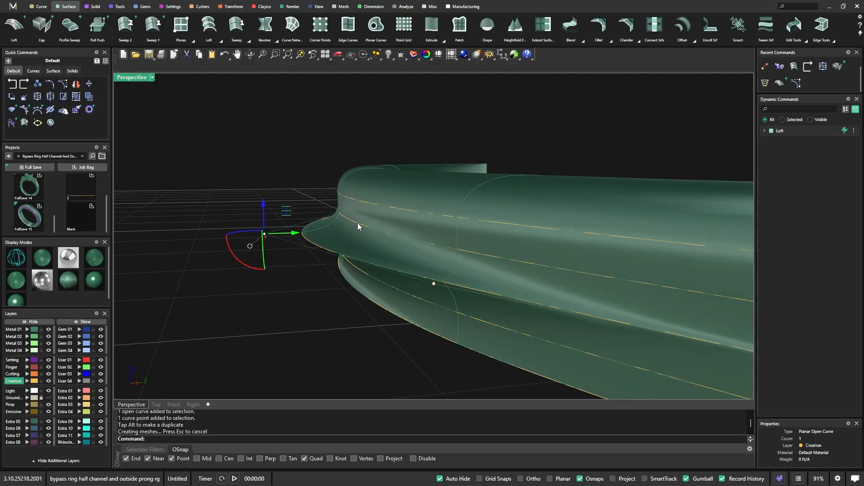
click(358, 225)
click(392, 253)
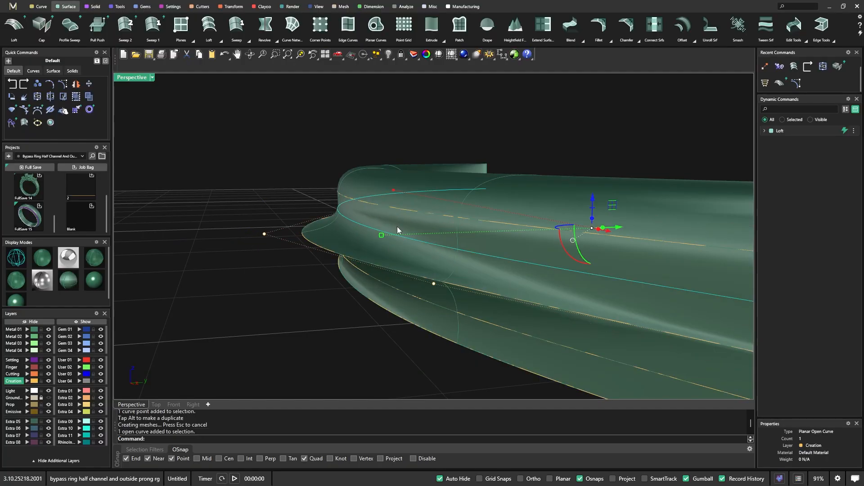
drag(592, 201, 593, 184)
click(352, 286)
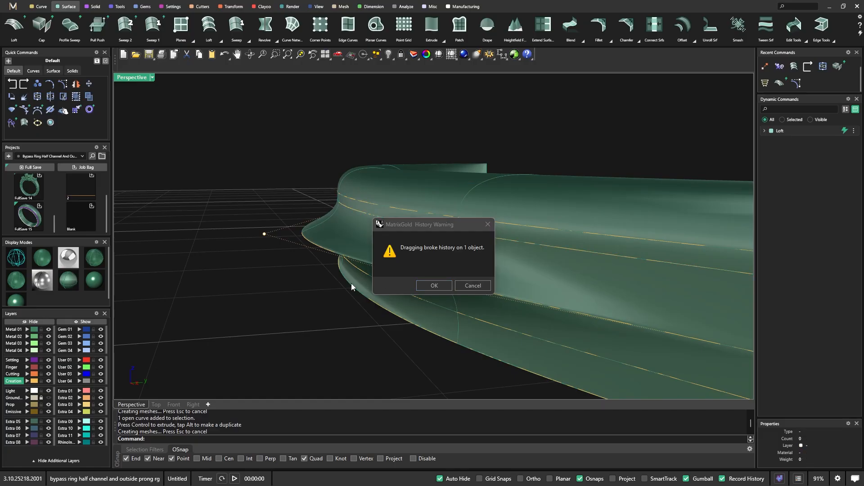
click(427, 286)
Show the lowest tween curve's control points and pull the one near the curled tip outward
right_drag(305, 297, 335, 294)
click(363, 247)
click(384, 275)
click(62, 84)
click(332, 253)
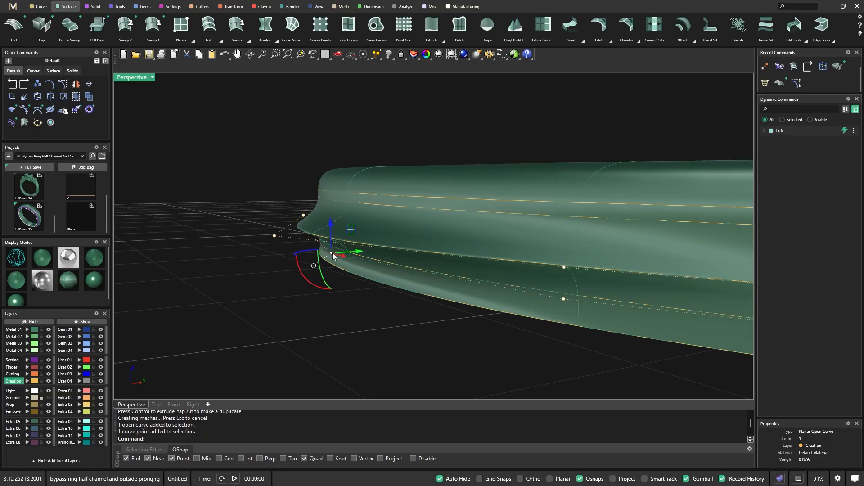
drag(350, 252, 333, 264)
right_drag(325, 315, 290, 329)
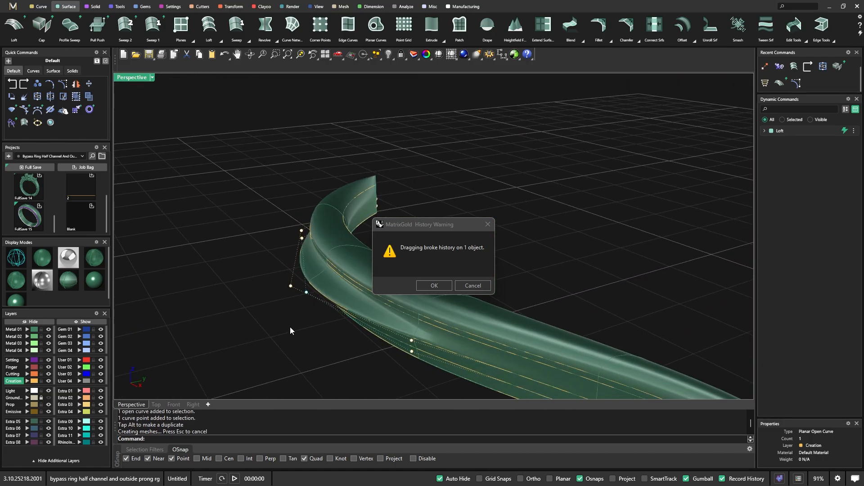
click(434, 286)
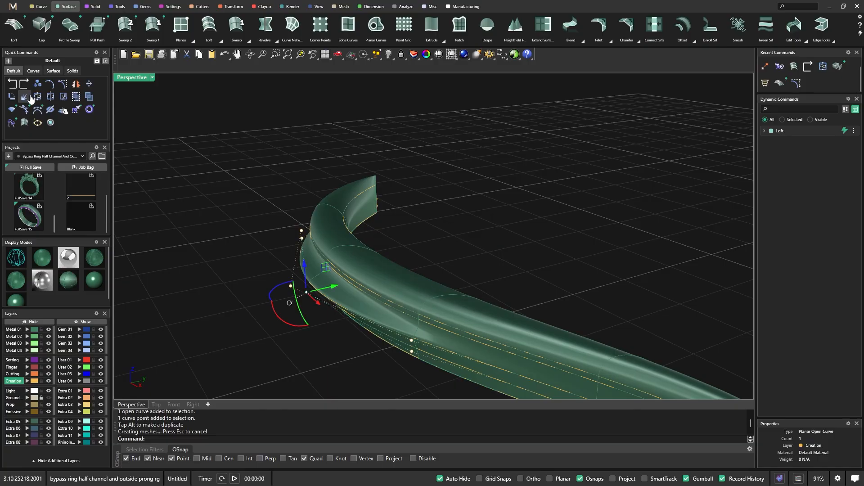
Undo the point and curve moves, the layer change, the loft and the three tween curves
click(12, 85)
click(13, 86)
click(12, 85)
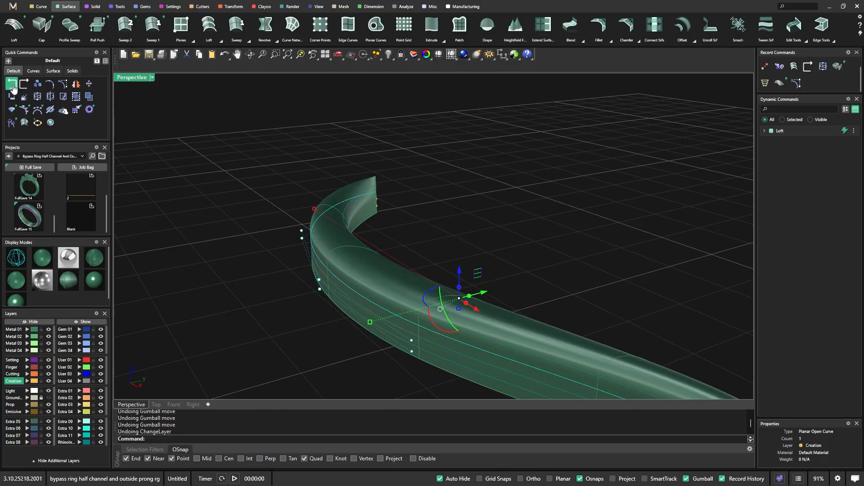
click(13, 85)
click(12, 85)
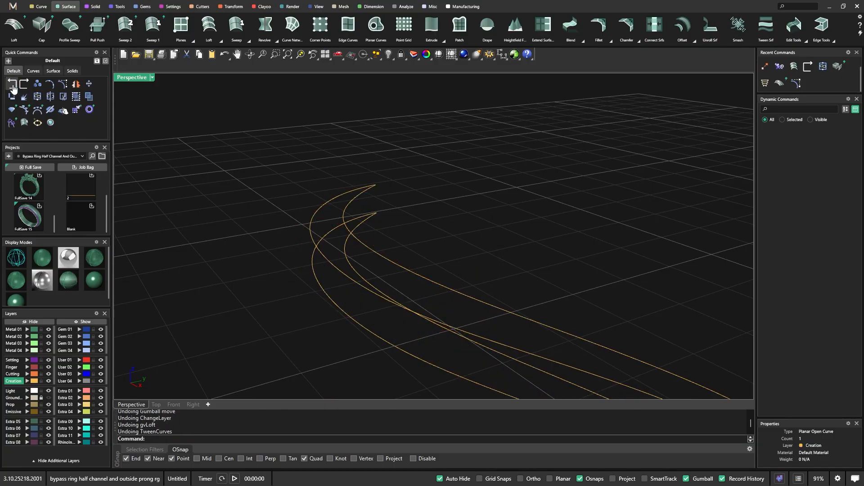
Delete the two raised stem curves, keeping the lower inner and outer curves
right_drag(261, 195, 349, 291)
scroll(423, 281, down, 4)
right_drag(426, 281, 438, 321)
scroll(366, 292, up, 7)
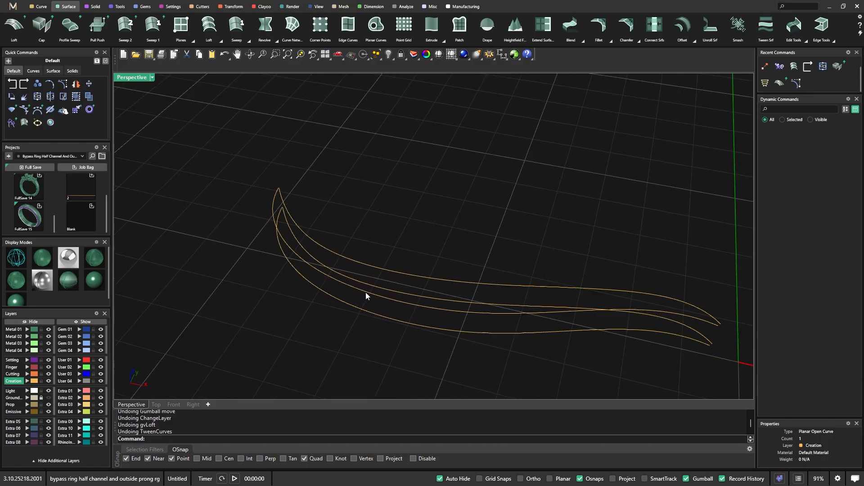
right_drag(352, 191, 377, 185)
scroll(401, 221, up, 3)
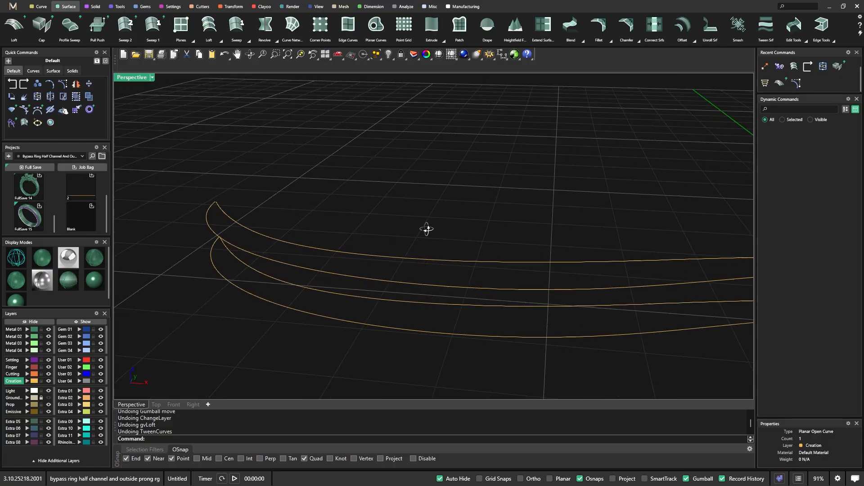
right_drag(429, 233, 436, 199)
drag(437, 198, 418, 236)
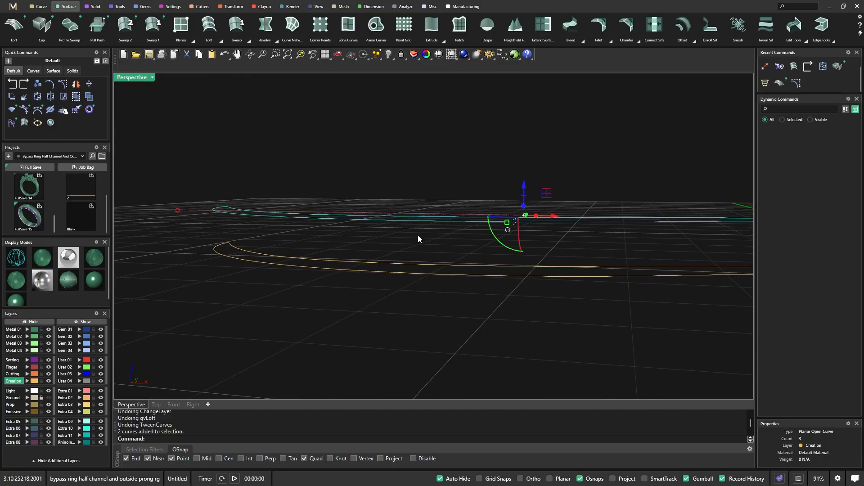
key(Delete)
Show the outer stem curve's control points, working in the Top view of the four-viewport layout
right_drag(415, 239, 410, 293)
scroll(350, 256, up, 3)
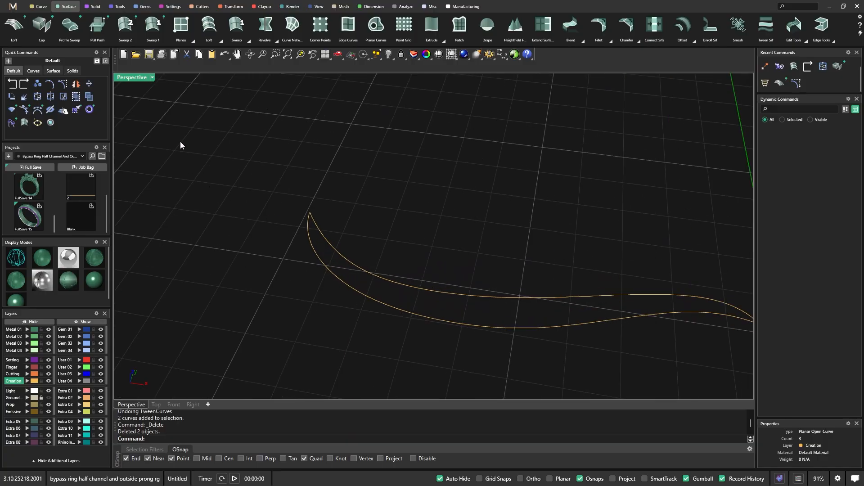
double_click(132, 78)
scroll(347, 155, down, 4)
right_drag(358, 168, 392, 171)
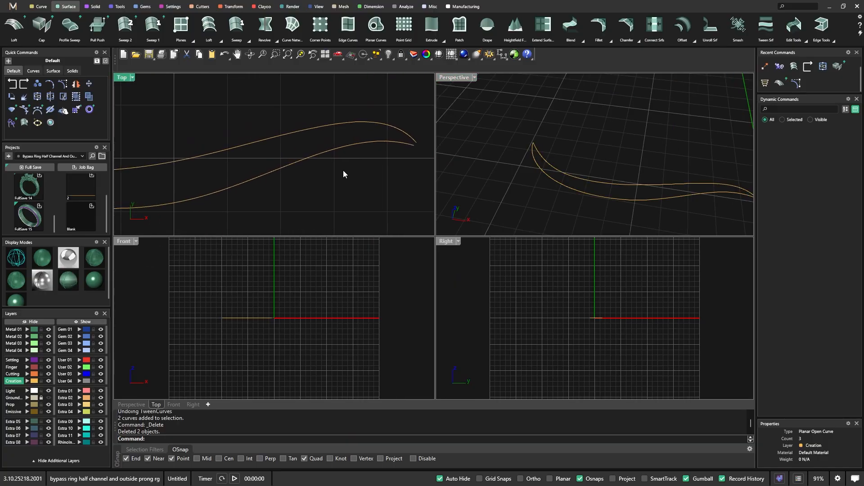
drag(319, 147, 317, 147)
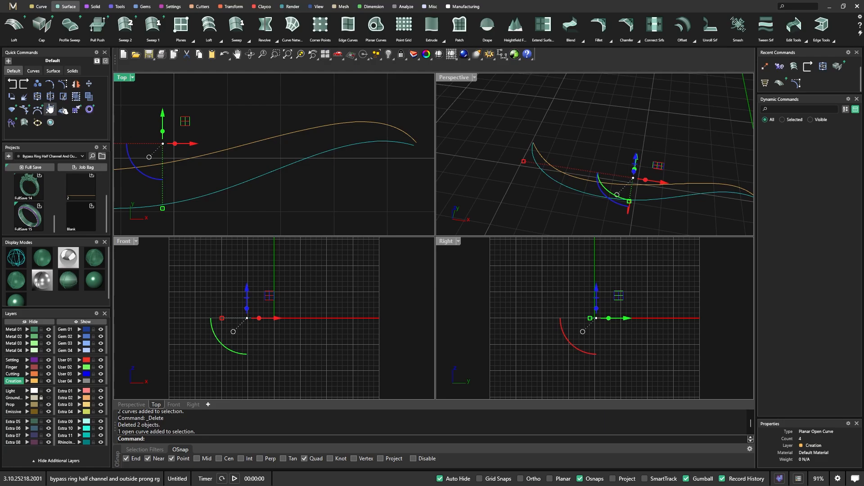
click(62, 86)
Move the outer curve's end point nearest the origin onto the matching end of the inner curve
scroll(403, 155, up, 6)
right_drag(404, 156, 305, 181)
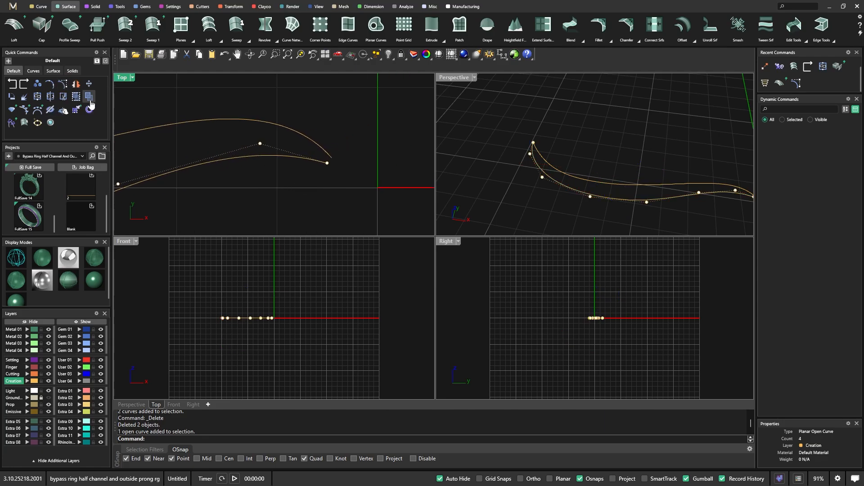
click(89, 84)
click(327, 163)
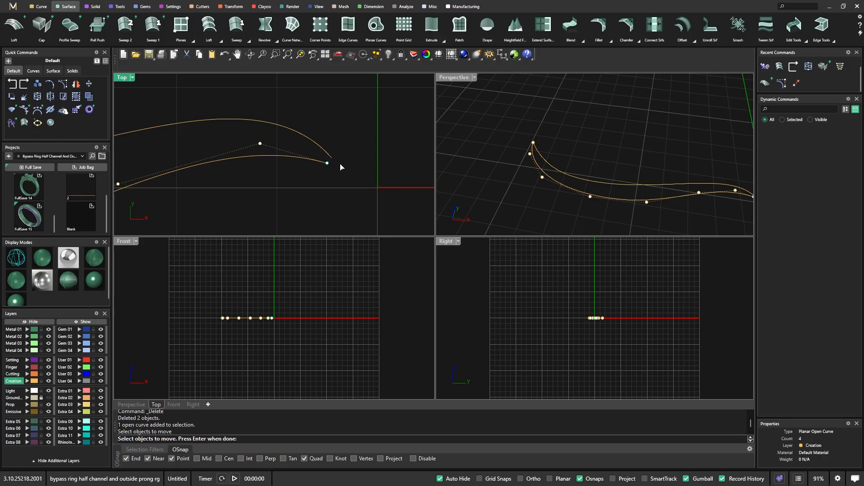
key(Return)
click(327, 163)
click(332, 157)
Move the outer curve's end point at the curled tip onto the inner curve's end
scroll(387, 145, down, 5)
scroll(347, 100, down, 12)
right_drag(231, 141, 286, 182)
scroll(301, 140, up, 8)
key(Escape)
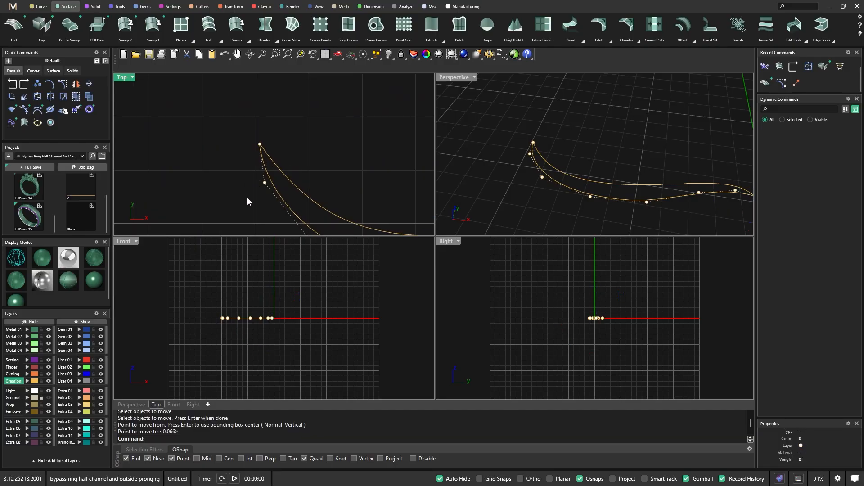
scroll(259, 141, up, 3)
click(270, 149)
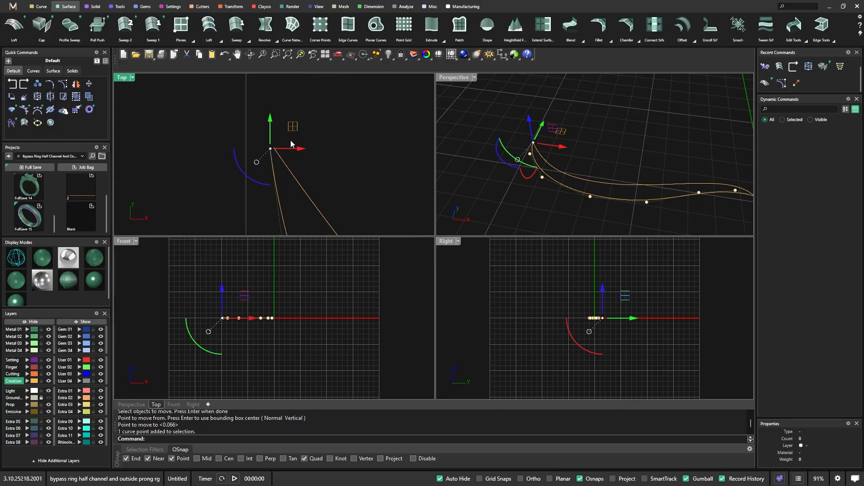
drag(270, 149, 274, 147)
scroll(239, 121, down, 7)
click(378, 136)
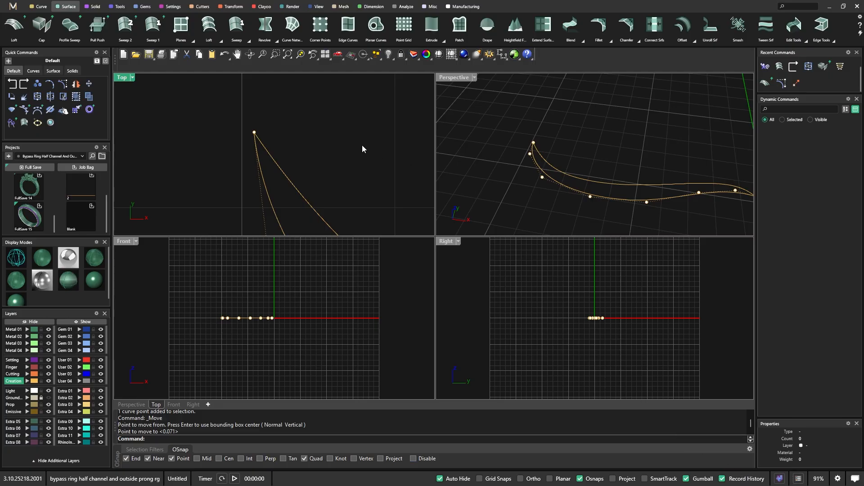
Hide the outer curve's control points and examine the two joined stem curves in the maximized Perspective view
key(Escape)
double_click(453, 77)
right_drag(360, 135, 309, 290)
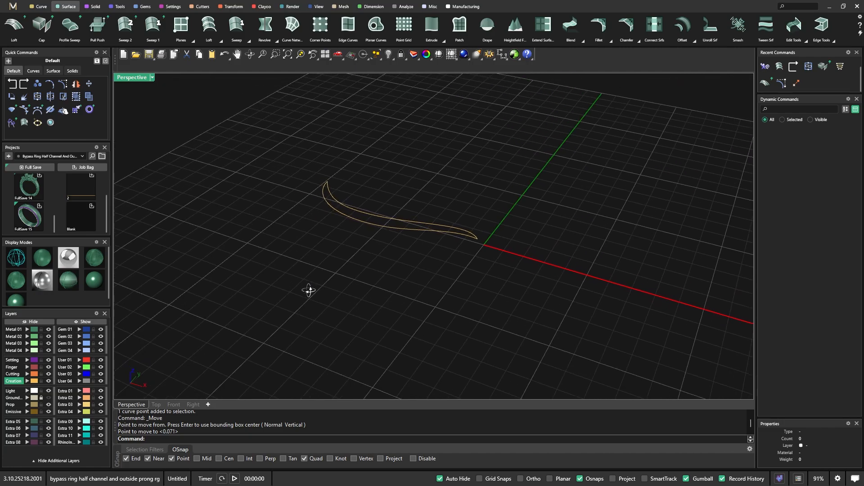
right_drag(599, 357, 590, 346)
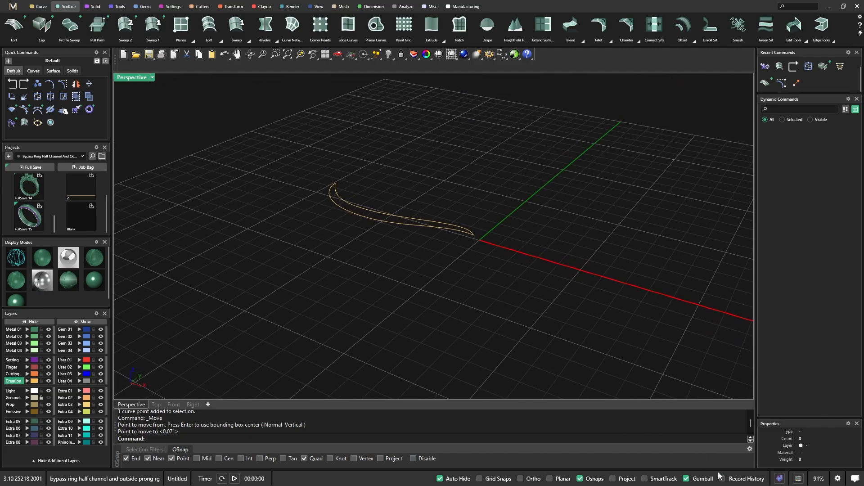
scroll(341, 205, up, 12)
scroll(290, 270, down, 5)
right_drag(290, 271, 285, 280)
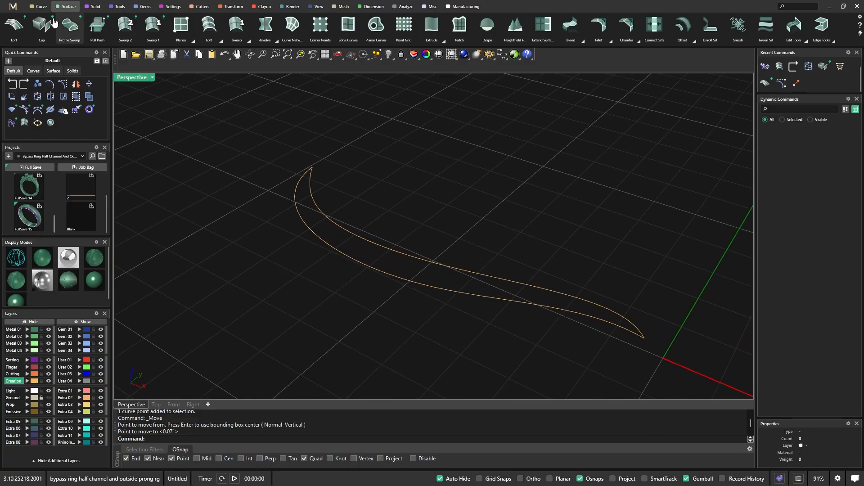
With Planar on, draw an upright direction arc from the outer stem curve to the inner one near mid-length
click(40, 6)
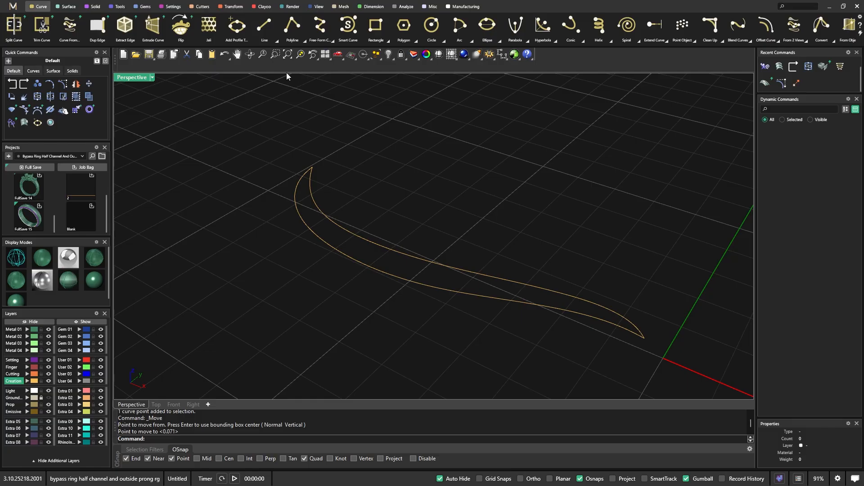
scroll(366, 193, down, 1)
right_drag(368, 197, 383, 190)
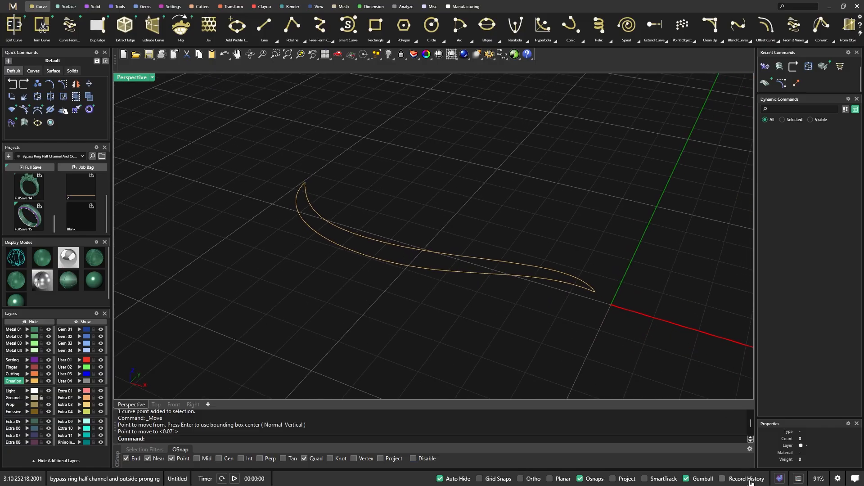
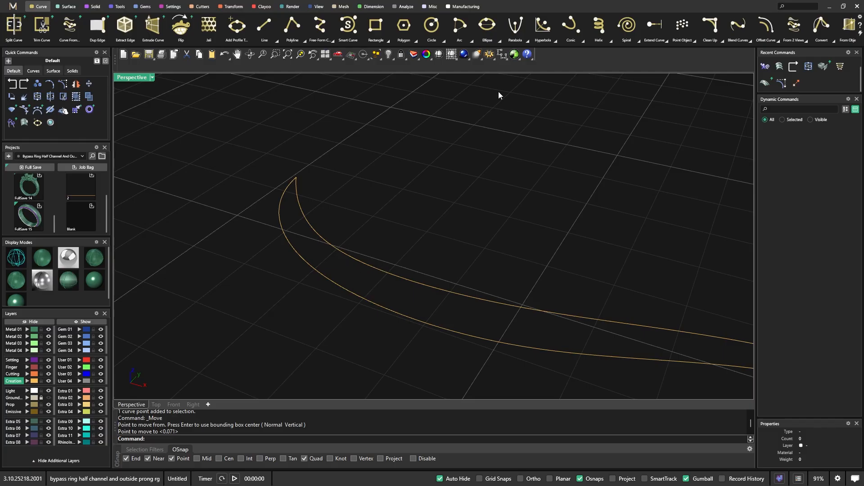
click(472, 44)
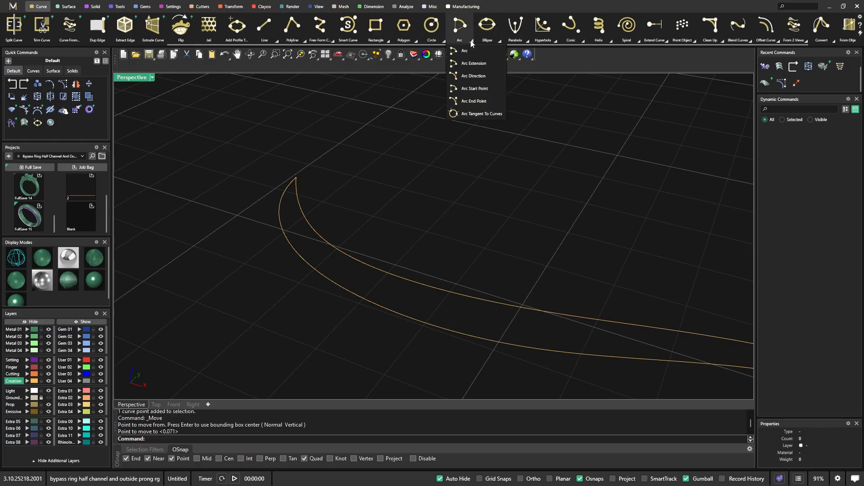
click(467, 76)
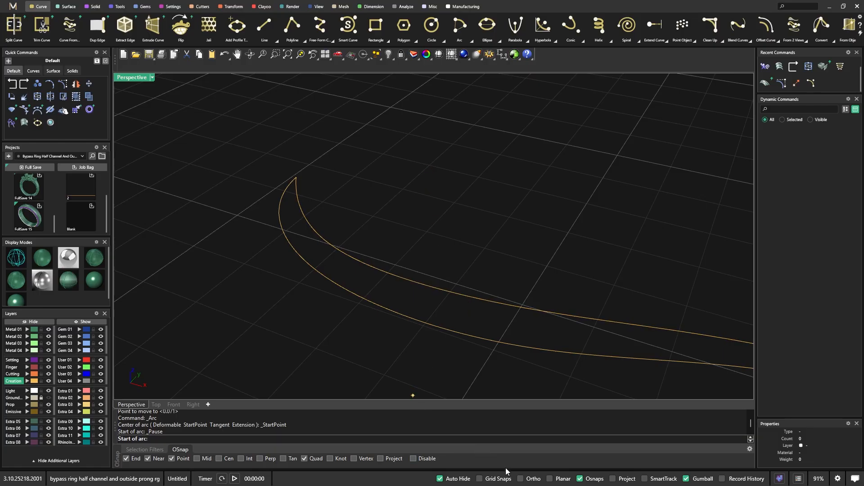
click(550, 479)
double_click(135, 79)
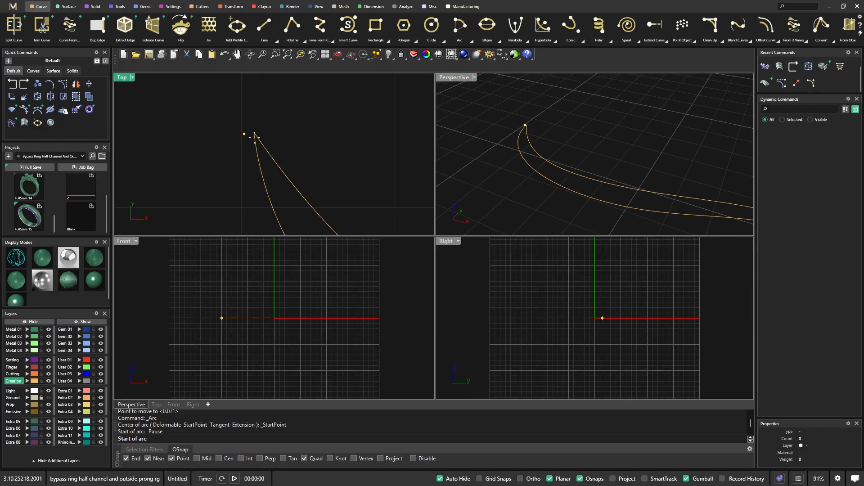
scroll(252, 116, down, 6)
right_drag(326, 190, 287, 205)
scroll(272, 173, up, 8)
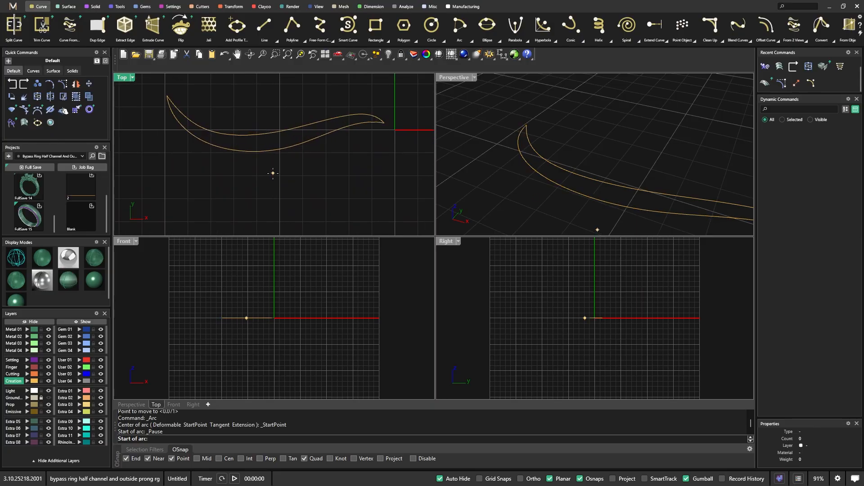
click(276, 144)
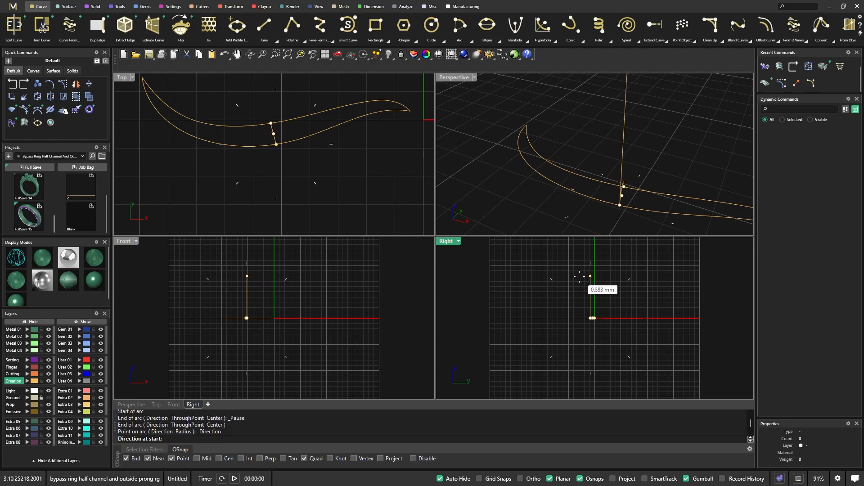
key(Escape)
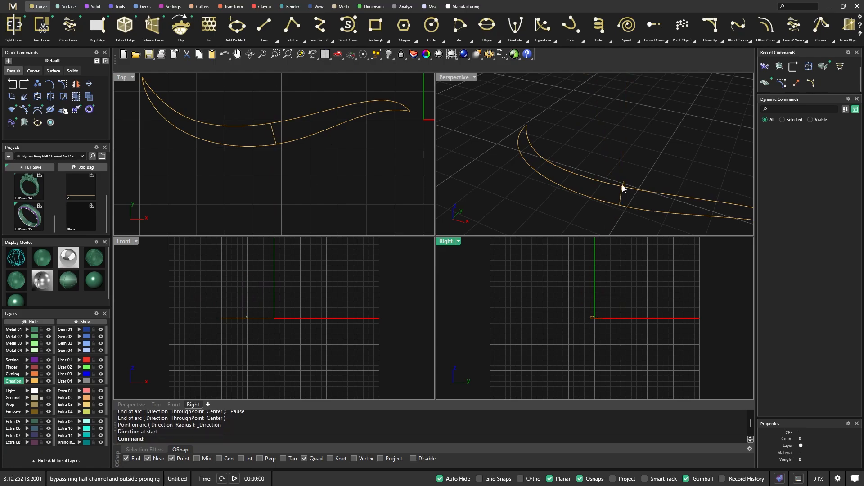
Examine the arc cross-section and the curled tip of the stem curves in the maximized Perspective view
right_drag(547, 205, 651, 162)
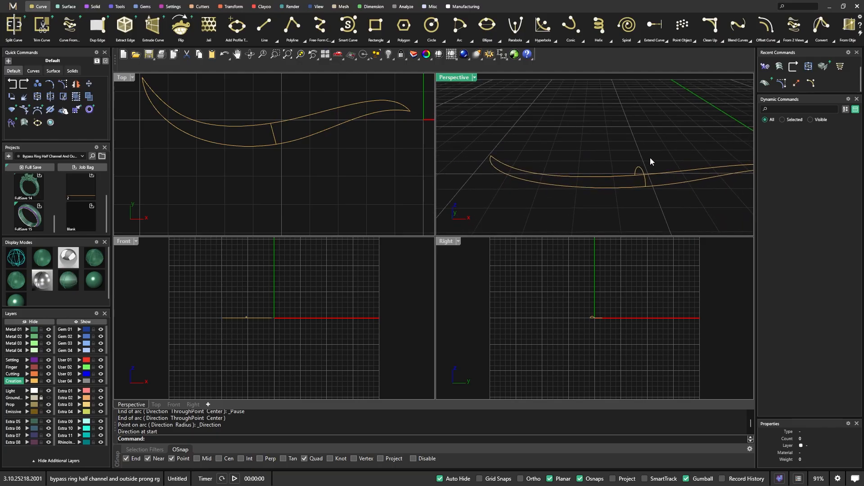
double_click(446, 78)
right_drag(455, 190, 420, 245)
scroll(374, 194, up, 6)
scroll(273, 166, down, 6)
right_drag(278, 210, 333, 223)
scroll(306, 179, up, 6)
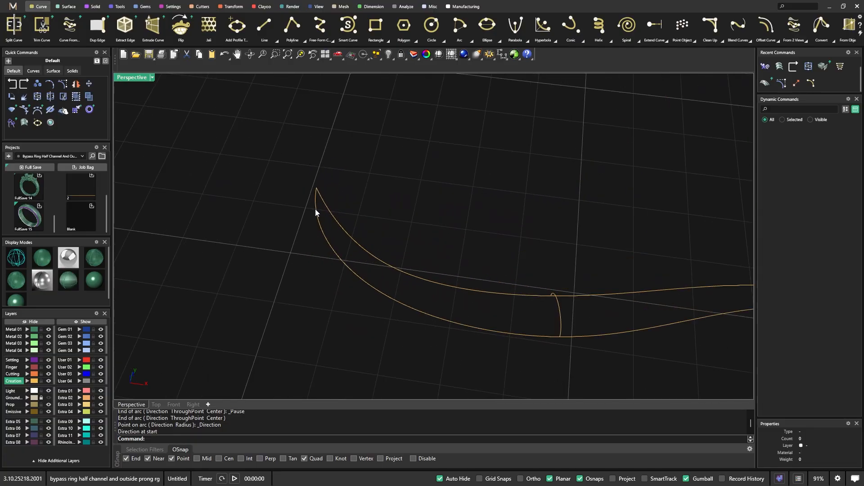
scroll(288, 214, down, 5)
right_drag(255, 221, 273, 208)
scroll(300, 222, up, 4)
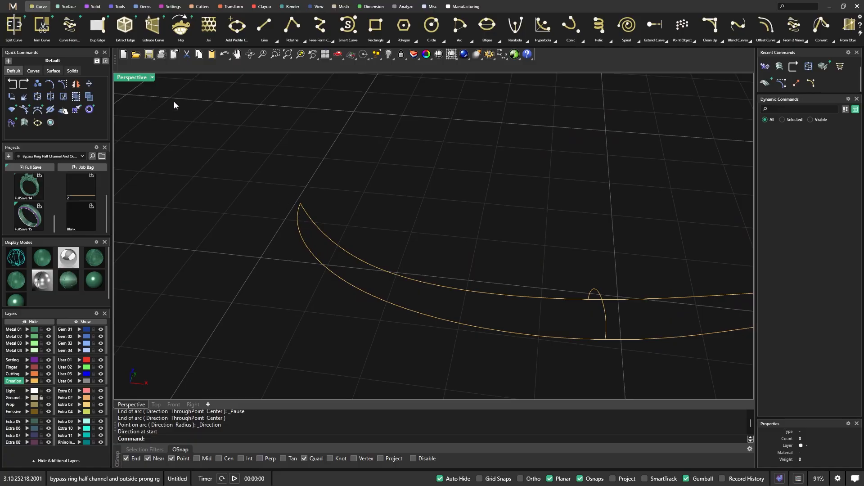
Create a curve network surface from both stem curves and the arc, with edges A and C matched by position
click(61, 8)
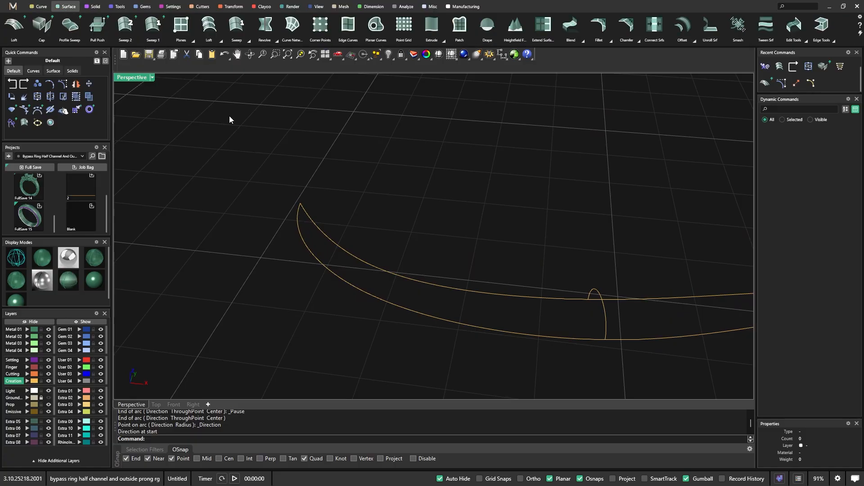
click(300, 42)
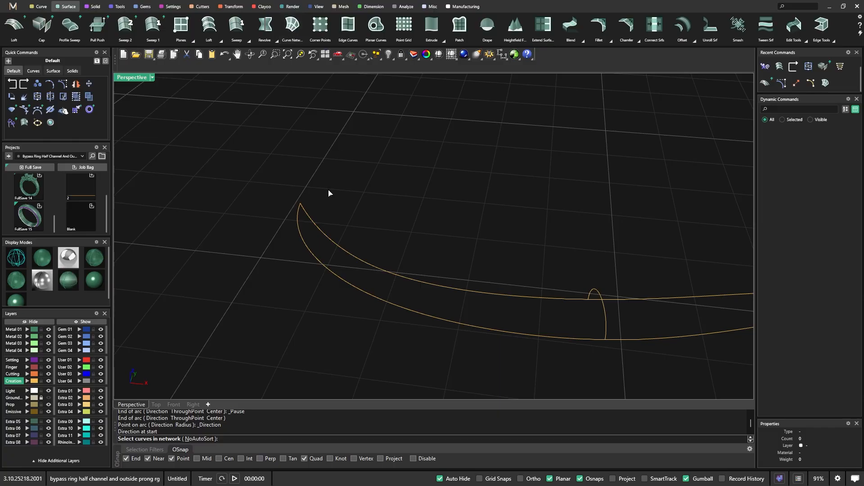
scroll(235, 174, down, 3)
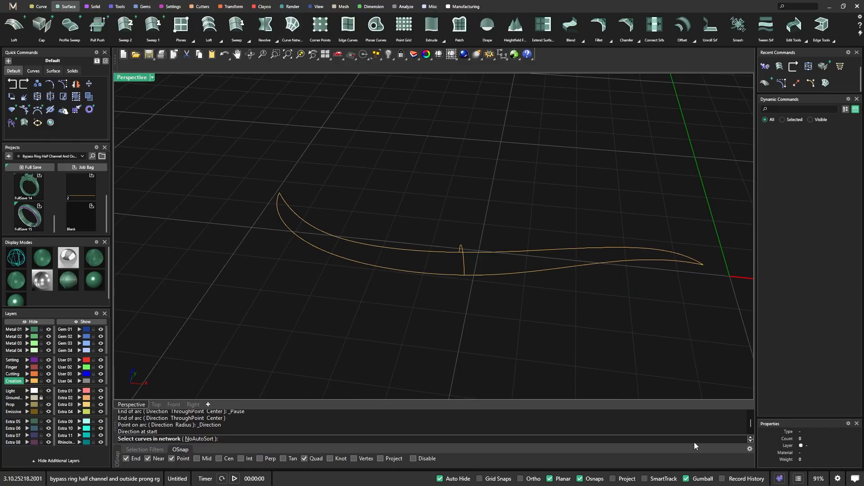
drag(483, 315, 430, 208)
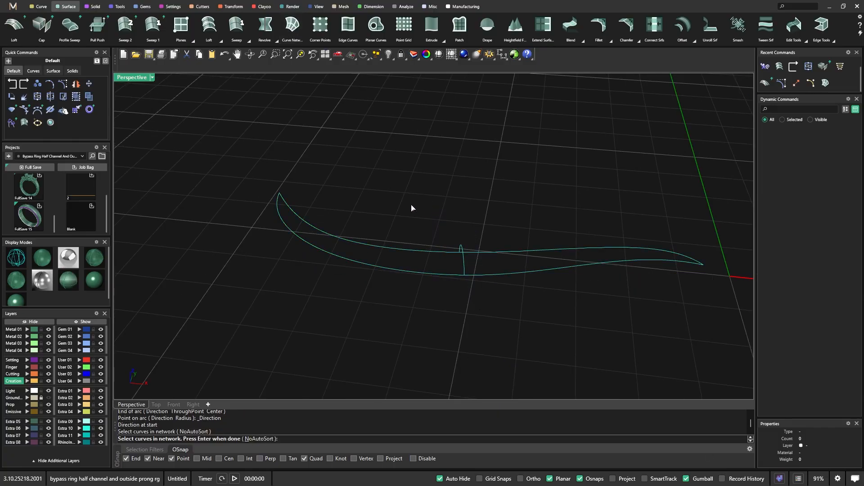
key(Return)
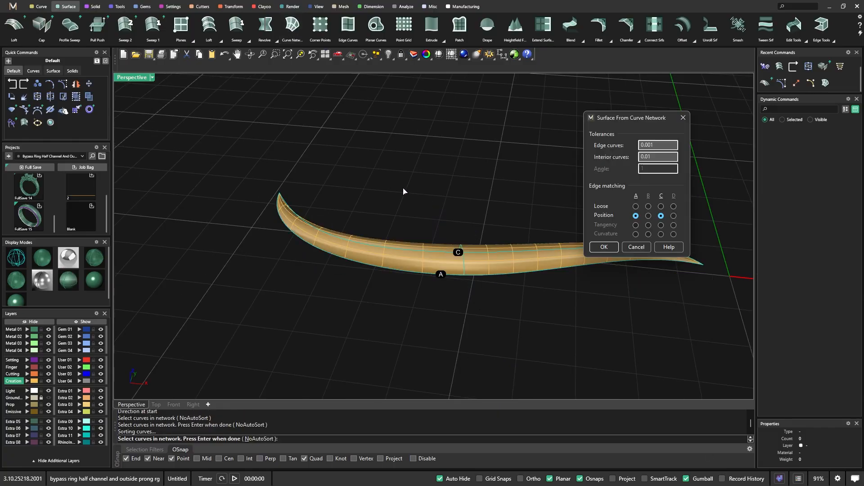
click(612, 247)
Assign the network surface to the Metal 01 layer and inspect its ends and its cross-section
click(403, 264)
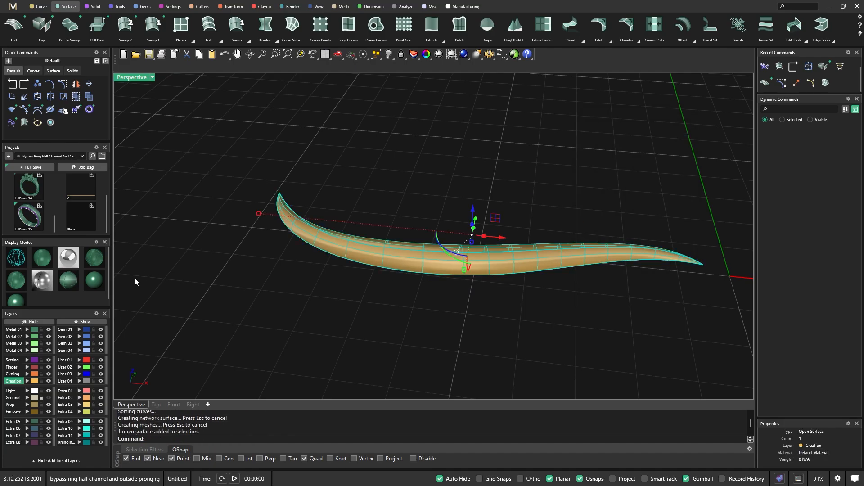
click(33, 329)
right_drag(176, 283, 262, 269)
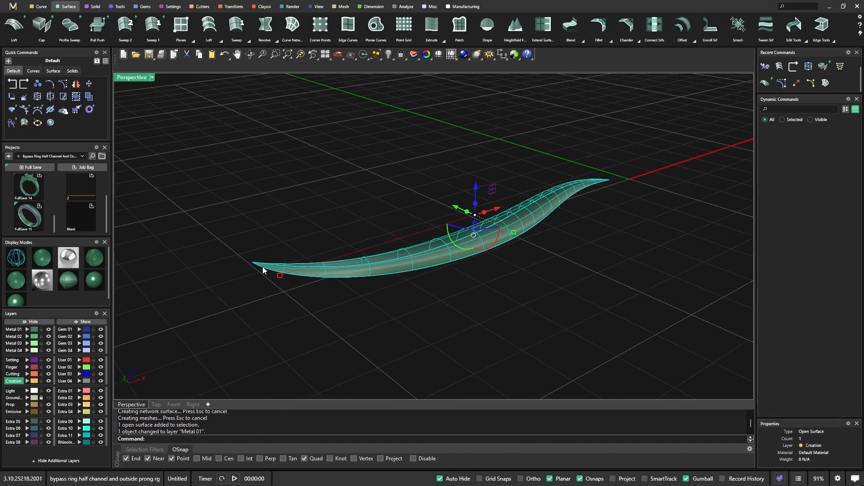
scroll(262, 270, up, 6)
click(218, 258)
scroll(244, 259, down, 6)
right_drag(488, 355, 407, 279)
scroll(404, 218, up, 5)
Show the cross-section arc's control points and raise its three upper points
click(408, 193)
click(63, 84)
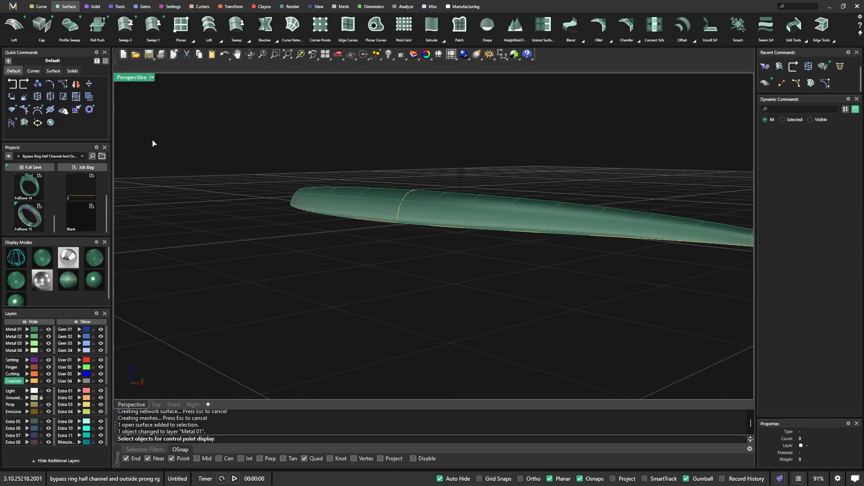
click(403, 201)
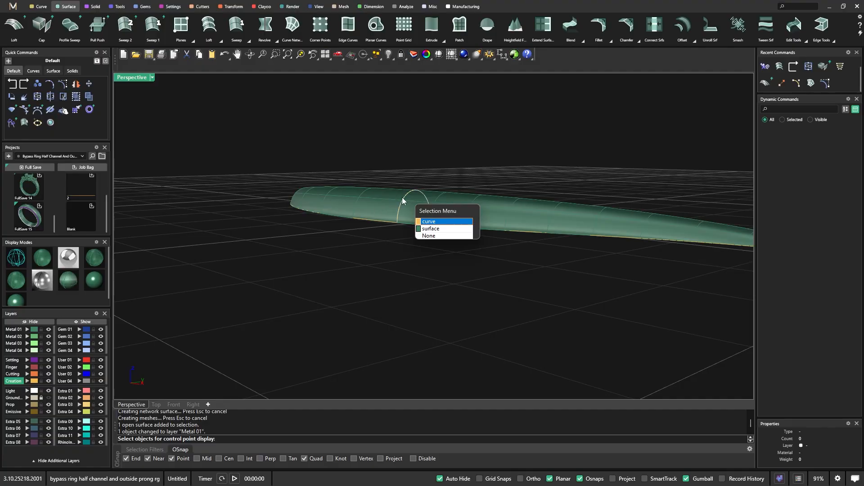
click(421, 222)
drag(385, 173, 409, 170)
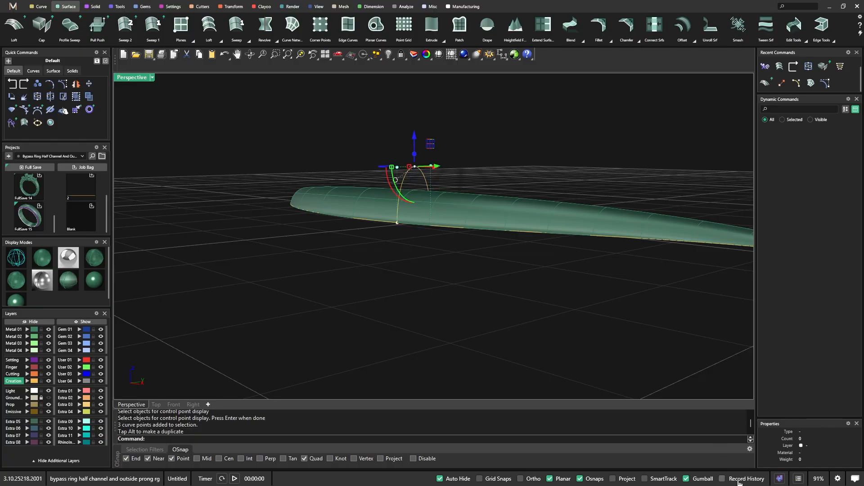
Undo the control point move, the layer change and the network surface, and hide the arc's control points
click(15, 85)
click(14, 85)
click(15, 86)
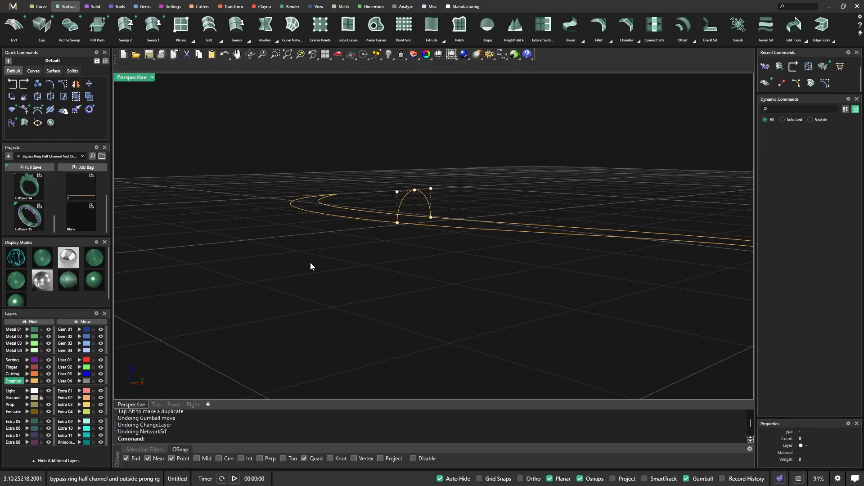
key(Escape)
right_drag(310, 263, 396, 337)
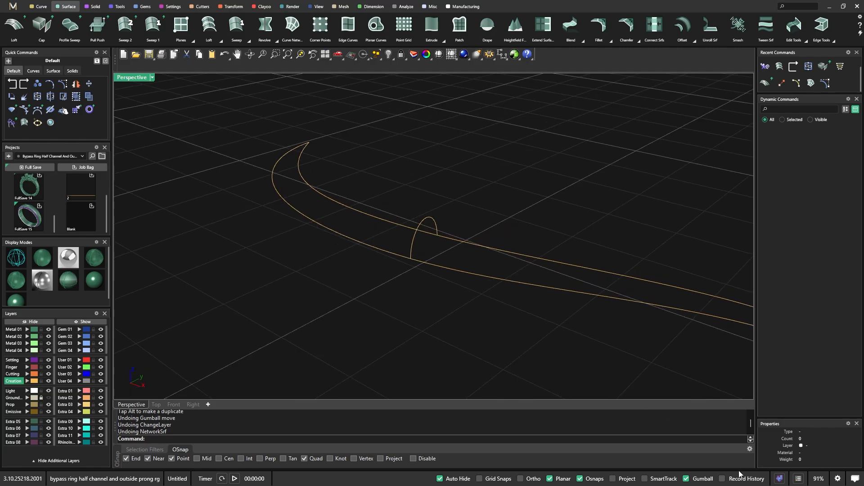
Enable Record History and create a curve network surface from both stem curves and the arc
click(723, 480)
drag(452, 293, 394, 198)
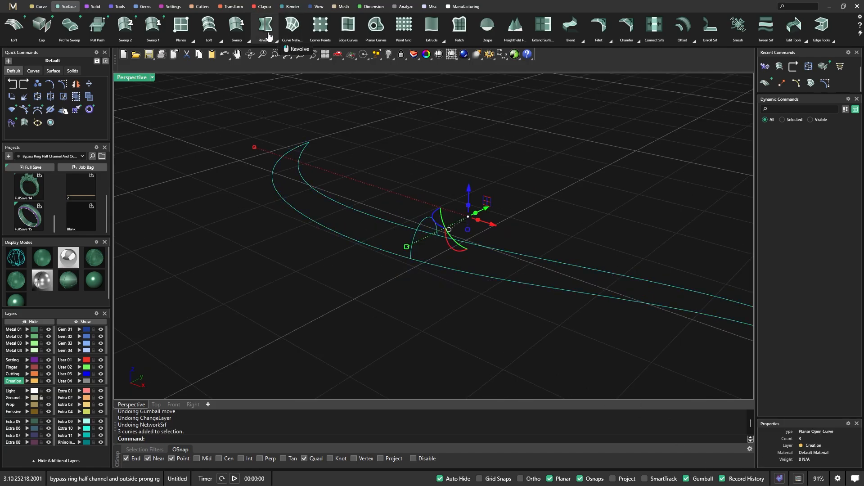
click(295, 42)
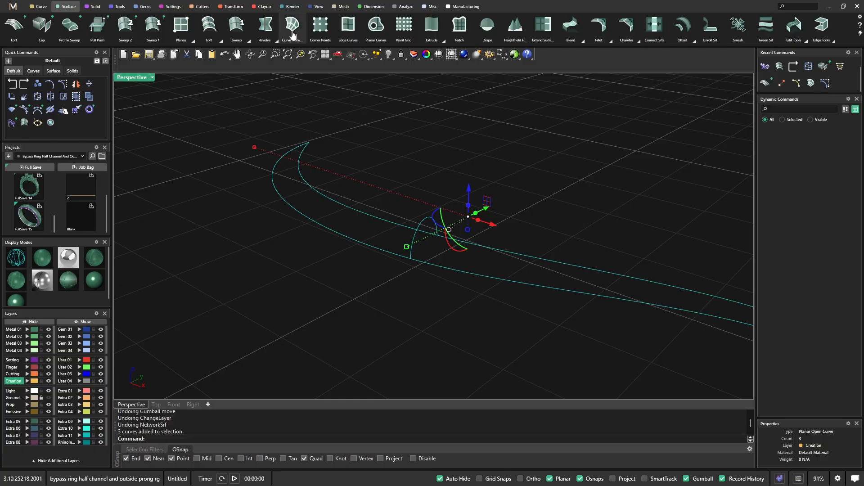
click(603, 247)
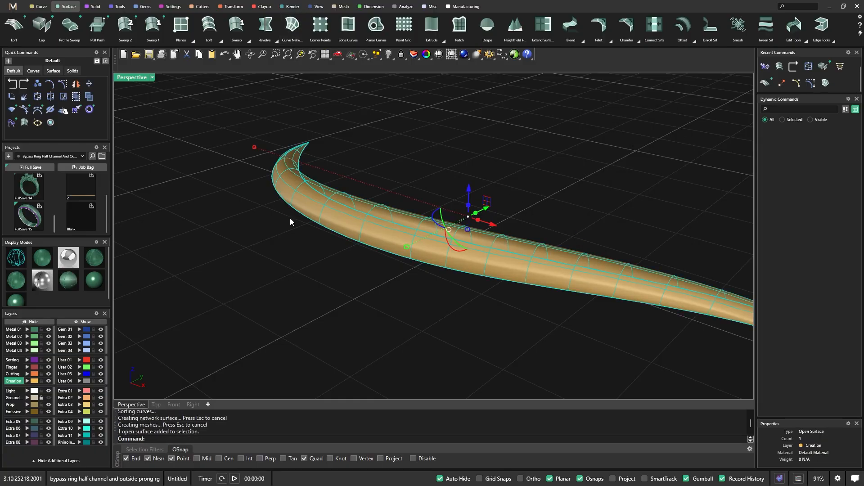
Assign the new network surface to the Metal 01 layer and show the cross-section arc's control points
click(34, 331)
click(340, 269)
right_drag(341, 269, 224, 158)
scroll(405, 214, up, 3)
click(404, 210)
click(427, 235)
click(63, 84)
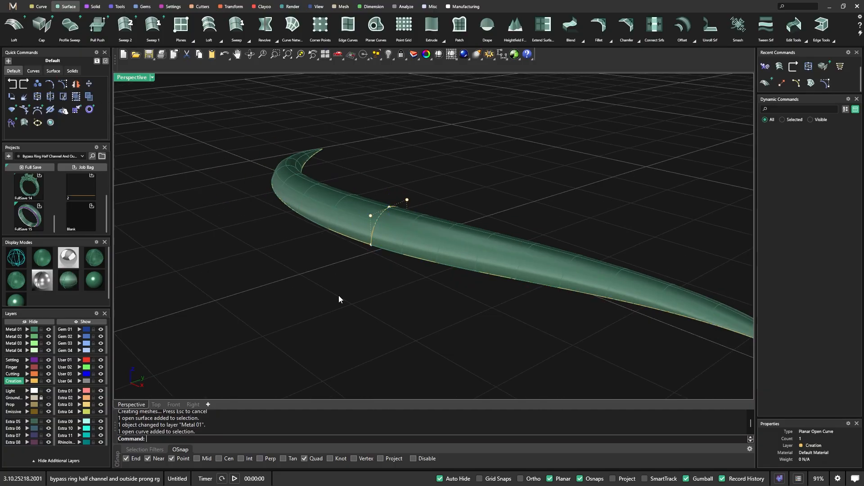
Raise the arc's upper control points to make the history-linked stem surface taller
right_drag(339, 295, 322, 242)
drag(313, 153, 422, 201)
drag(374, 163, 373, 140)
Scale the arc's two lower end points apart to widen the base of the cross-section
right_drag(365, 302, 339, 291)
drag(319, 249, 407, 198)
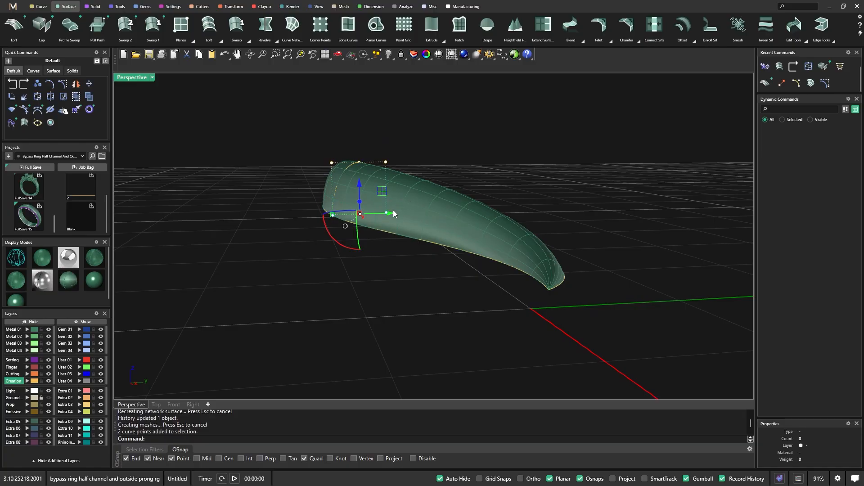
scroll(389, 223, up, 5)
right_drag(380, 279, 351, 200)
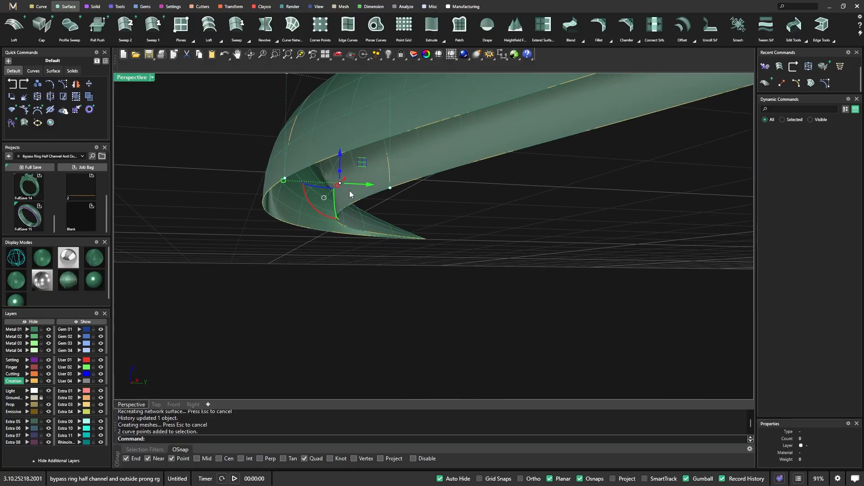
drag(279, 181, 246, 183)
Pull the arc's two upper side control points outward one at a time to reshape the linked stem surface
right_drag(247, 183, 303, 247)
click(294, 176)
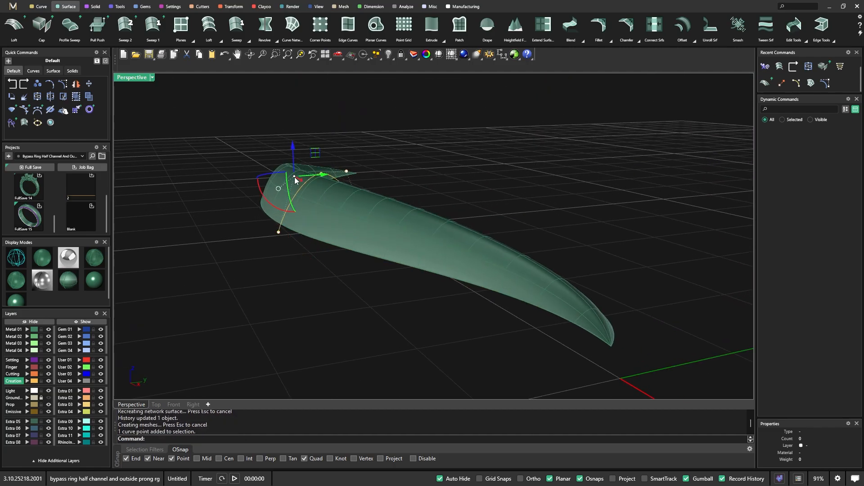
drag(315, 152, 298, 171)
right_drag(320, 239, 309, 185)
click(340, 167)
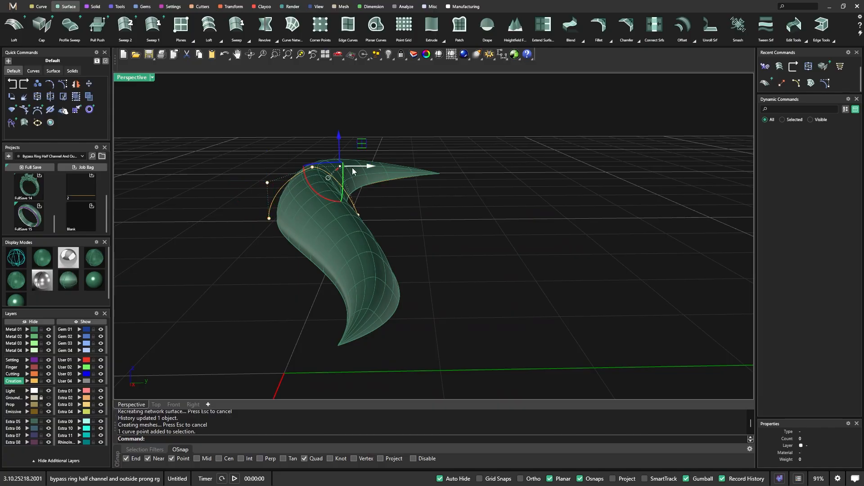
drag(363, 140, 386, 151)
right_drag(399, 212, 392, 234)
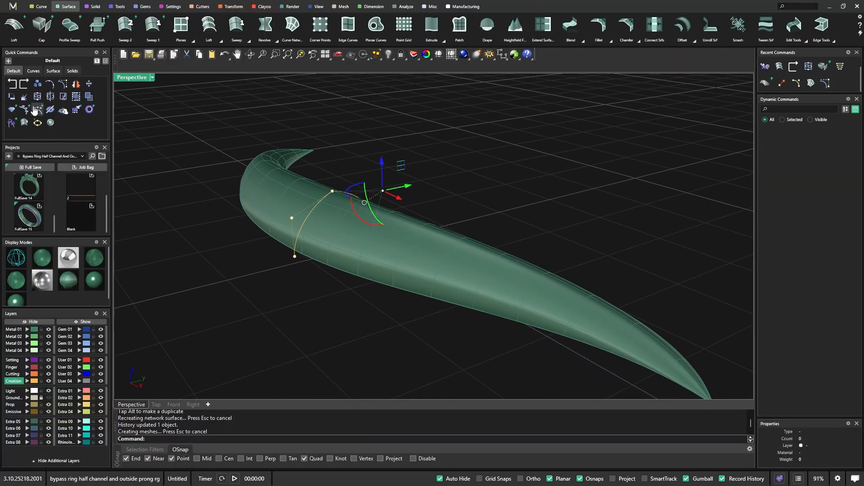
Undo the arc's control-point edits, the surface's layer change and the curve network surface, leaving the three curves deselected
click(12, 85)
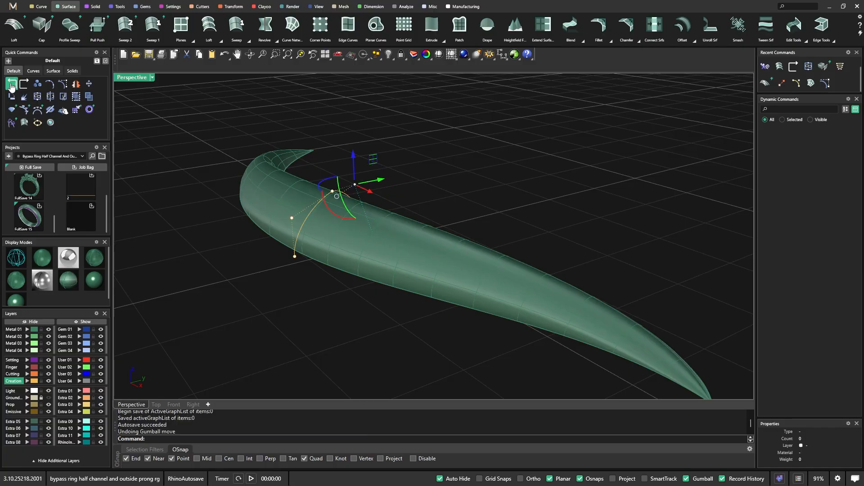
click(11, 85)
click(12, 85)
click(12, 85)
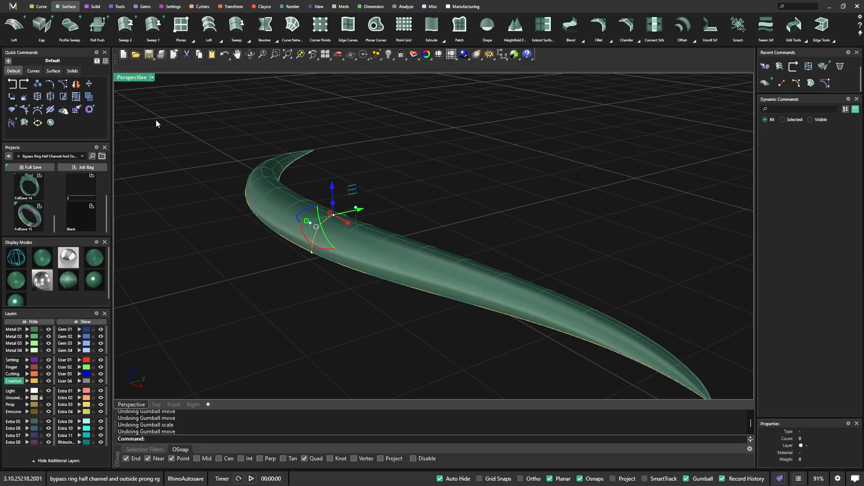
click(11, 85)
click(11, 85)
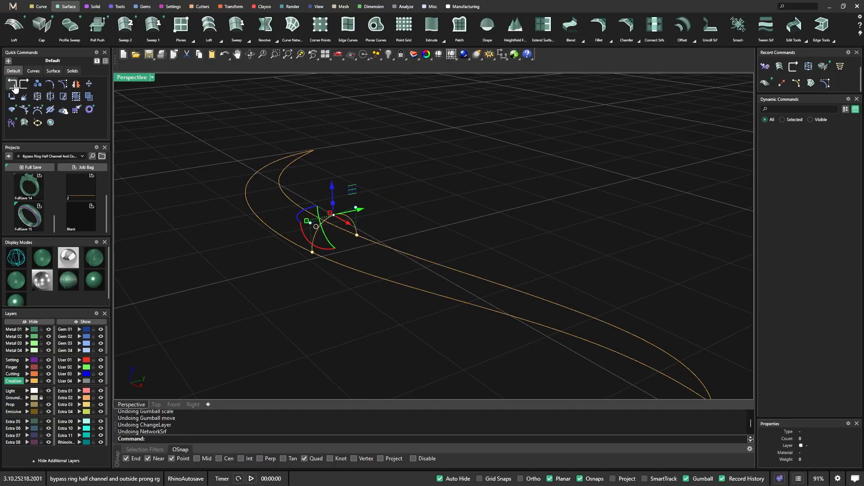
right_drag(396, 241, 356, 203)
key(Escape)
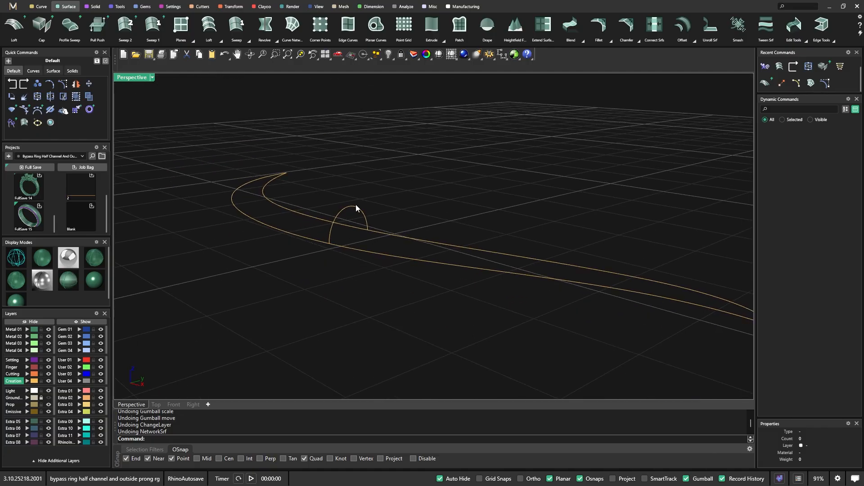
Rebuild the cross-section arc with 11 points at degree 3 and check its new control points
click(356, 205)
click(49, 85)
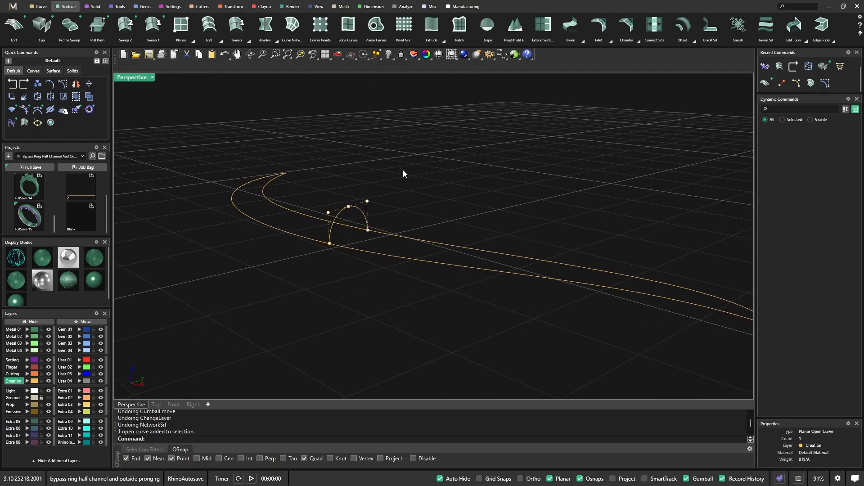
click(359, 208)
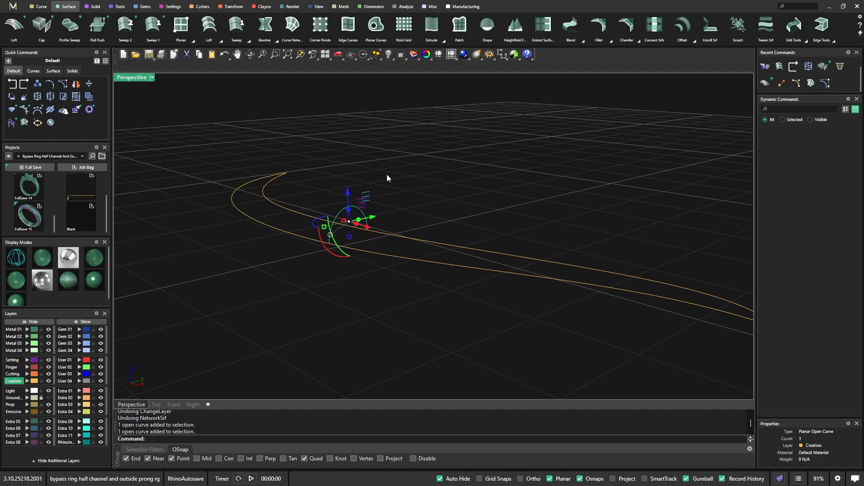
text(rebuild)
key(Return)
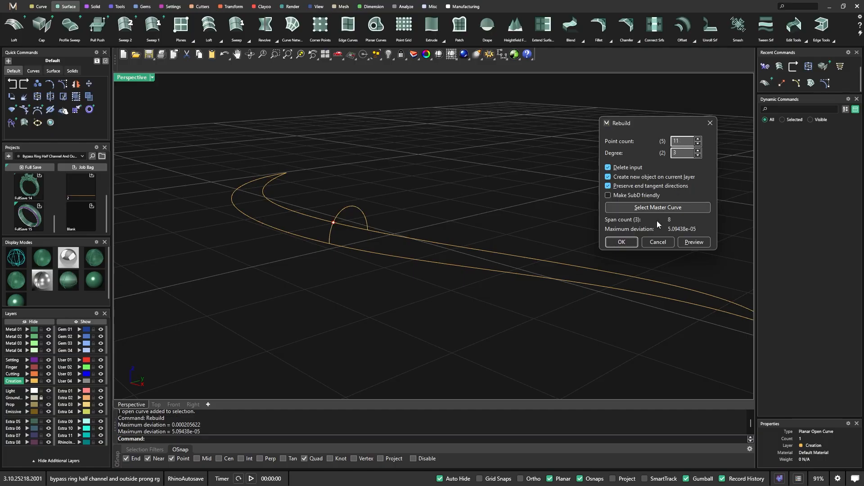
click(622, 242)
key(Escape)
click(346, 214)
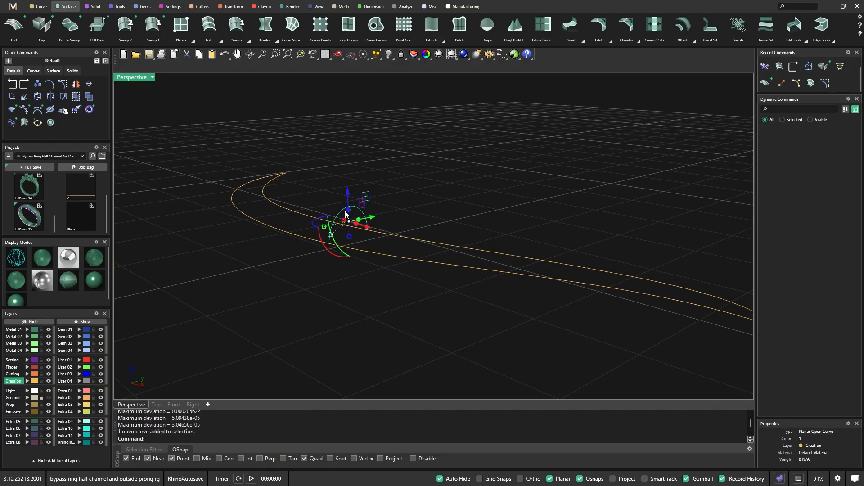
click(63, 84)
key(Escape)
Create a curve network surface from both stem curves and the rebuilt arc, keeping the default tolerances
drag(378, 308, 325, 186)
click(290, 27)
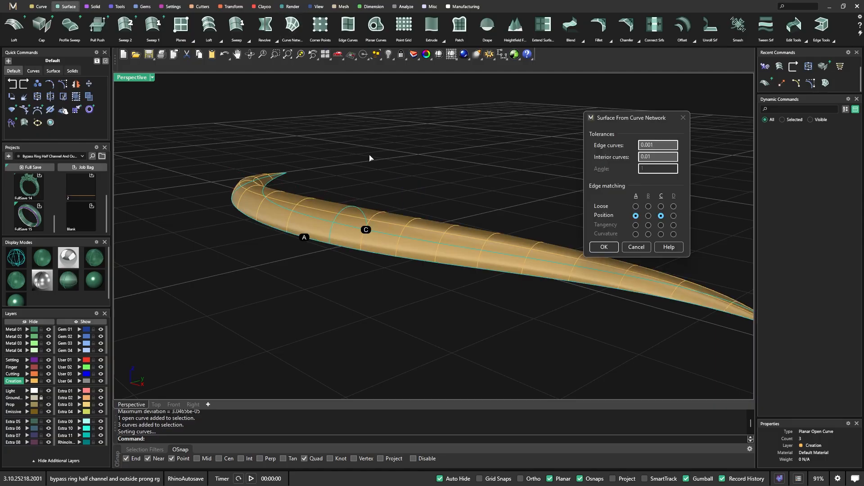
click(607, 247)
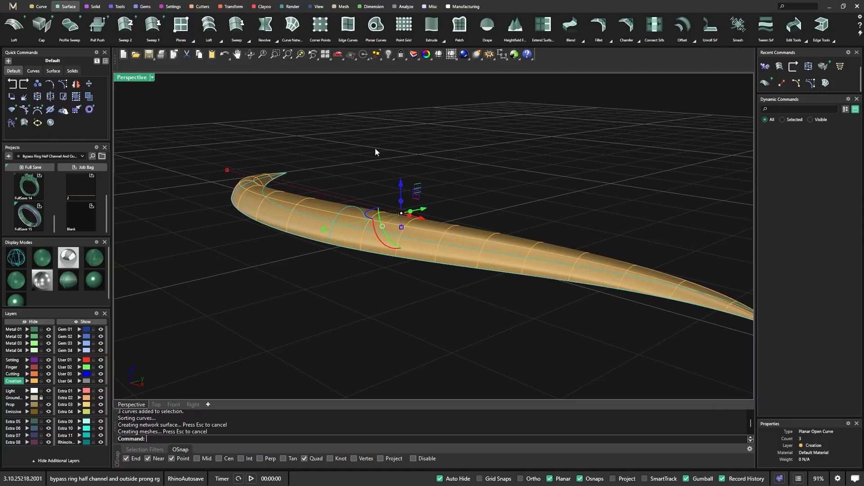
Assign the new network surface to the Metal 01 layer
click(255, 212)
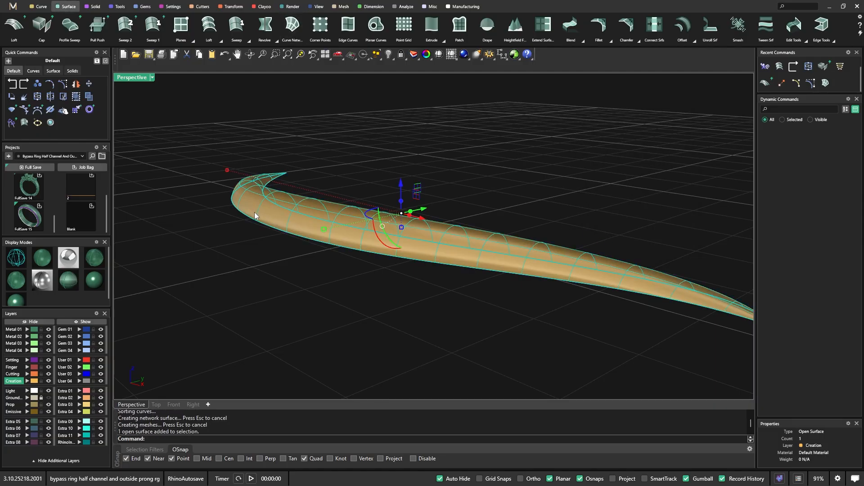
click(27, 330)
key(Escape)
right_drag(323, 297, 303, 294)
scroll(332, 225, up, 3)
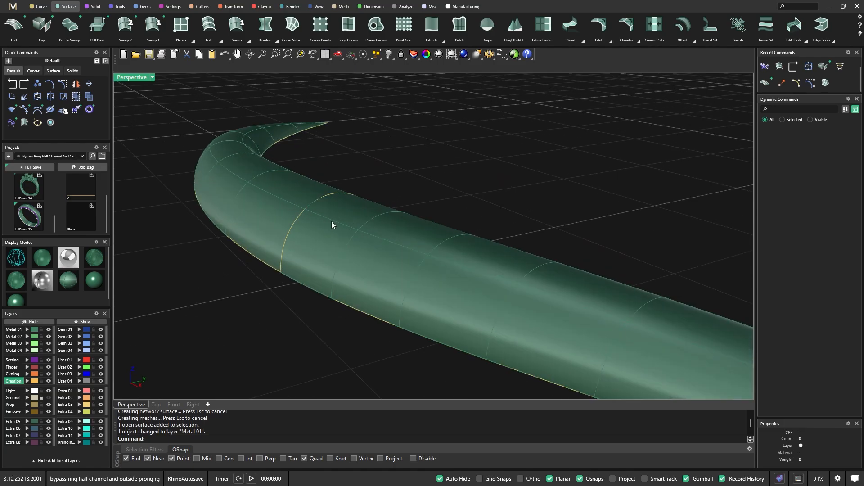
Show the rebuilt arc's control points and raise its upper points to make the stem taller
click(310, 209)
click(335, 228)
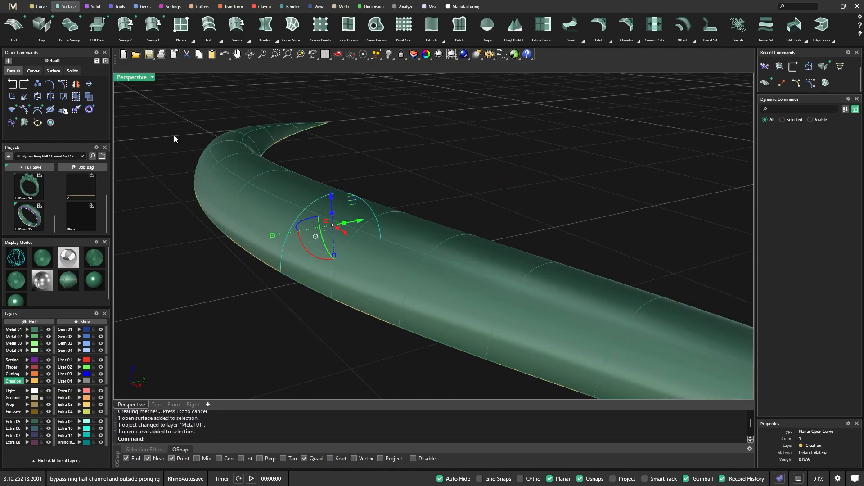
click(61, 86)
right_drag(441, 177, 314, 147)
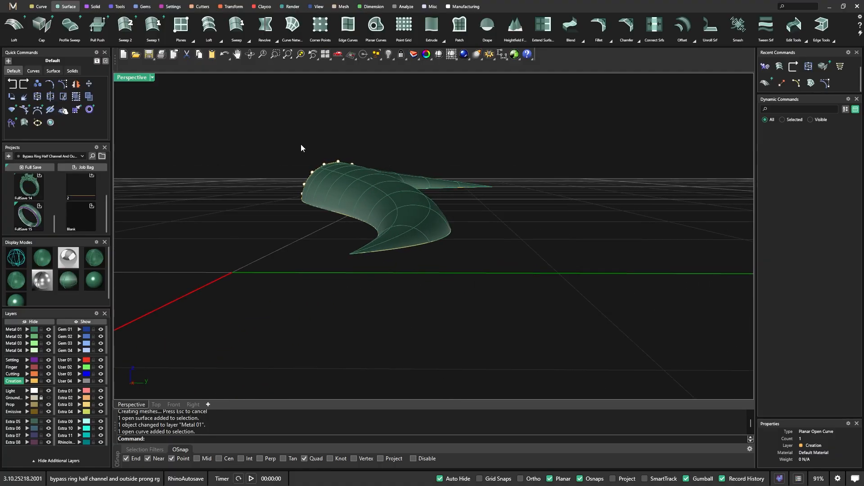
drag(283, 143, 383, 191)
drag(339, 151, 338, 128)
Push one side control point of the arc inward and down, and pull the point above it outward to form a groove
right_drag(399, 112, 274, 139)
key(Escape)
click(311, 166)
drag(331, 142, 343, 166)
right_drag(331, 190, 315, 163)
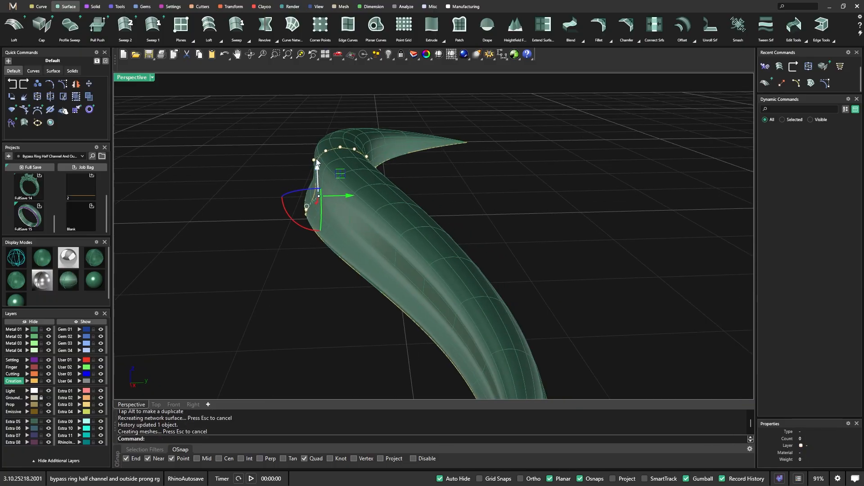
click(314, 161)
drag(343, 160, 318, 160)
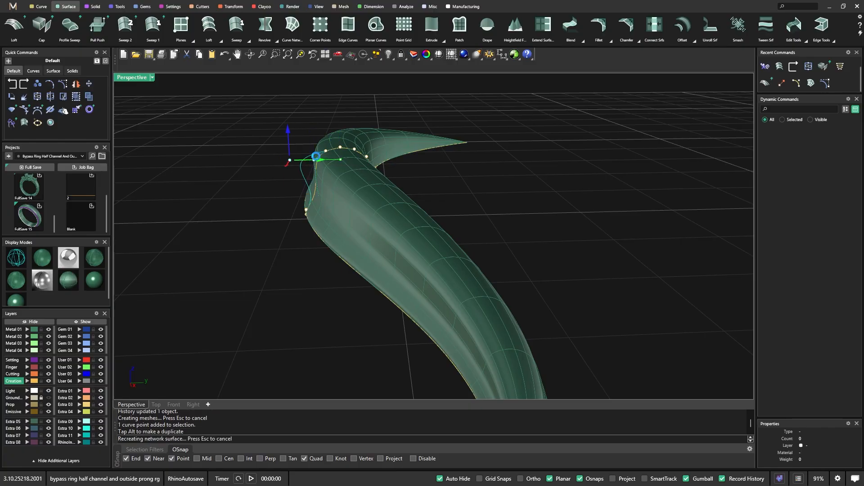
Pull the arc's upper control point on the opposite side outward to bulge that side of the stem
right_drag(273, 243, 360, 171)
click(363, 168)
drag(395, 172, 415, 173)
right_drag(410, 181, 414, 212)
Delete one of the arc's control points near the crown to simplify the cross-section
click(356, 162)
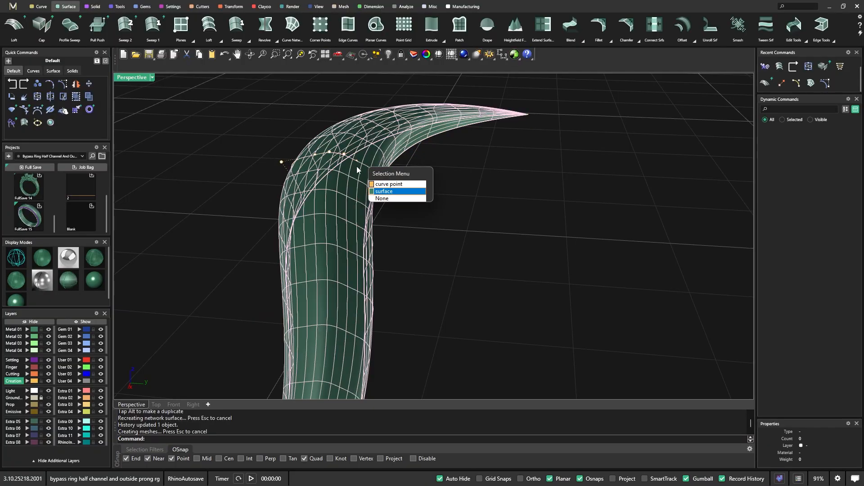
click(390, 184)
key(Delete)
Lower one of the arc's remaining crown control points to reshape the top of the stem
scroll(401, 213, up, 3)
right_drag(401, 213, 413, 189)
scroll(397, 183, down, 4)
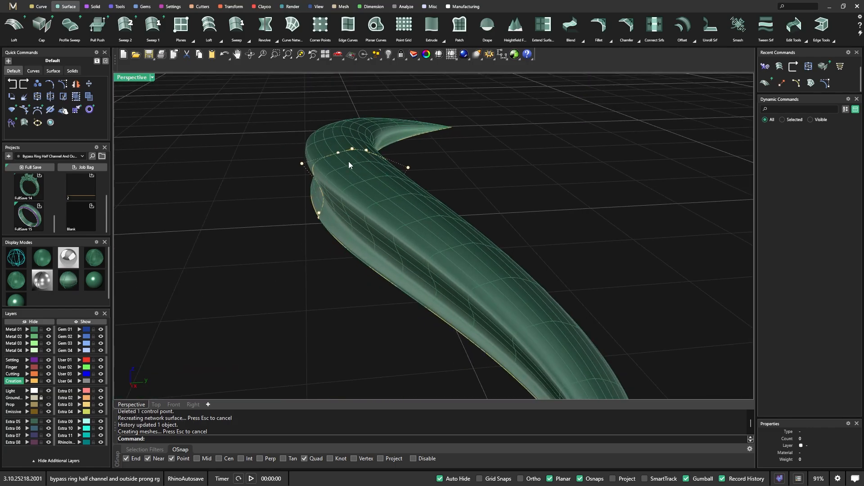
click(339, 153)
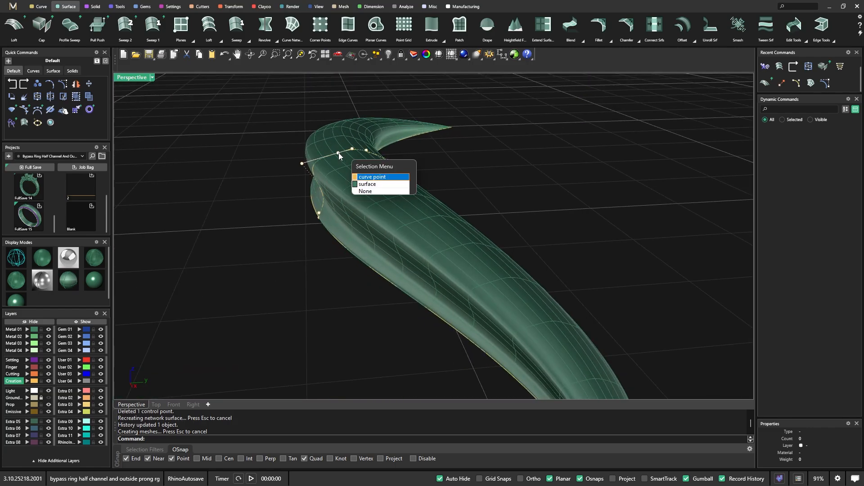
click(359, 175)
drag(337, 124, 338, 140)
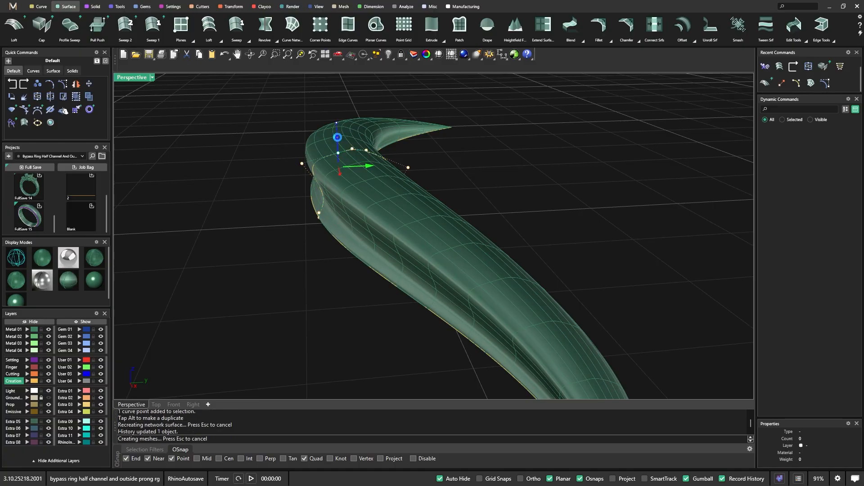
click(266, 223)
right_drag(266, 223, 321, 272)
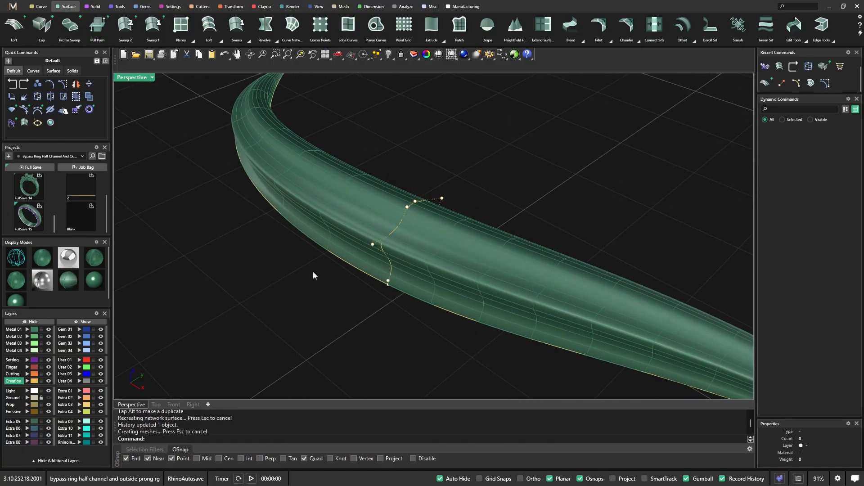
Switch the viewport to a glossy display without curves and examine the grooved stem surface from several angles
click(97, 285)
mouse_move(264, 247)
right_down()
mouse_move(317, 284)
mouse_move(315, 253)
mouse_move(278, 219)
mouse_move(220, 205)
mouse_move(288, 255)
mouse_move(339, 277)
mouse_move(354, 240)
mouse_move(376, 271)
mouse_move(349, 221)
mouse_move(357, 259)
mouse_move(306, 226)
mouse_move(332, 278)
mouse_move(290, 274)
mouse_move(358, 223)
mouse_move(391, 236)
right_up()
scroll(341, 278, down, 5)
scroll(348, 219, up, 4)
scroll(315, 230, down, 5)
scroll(358, 224, up, 2)
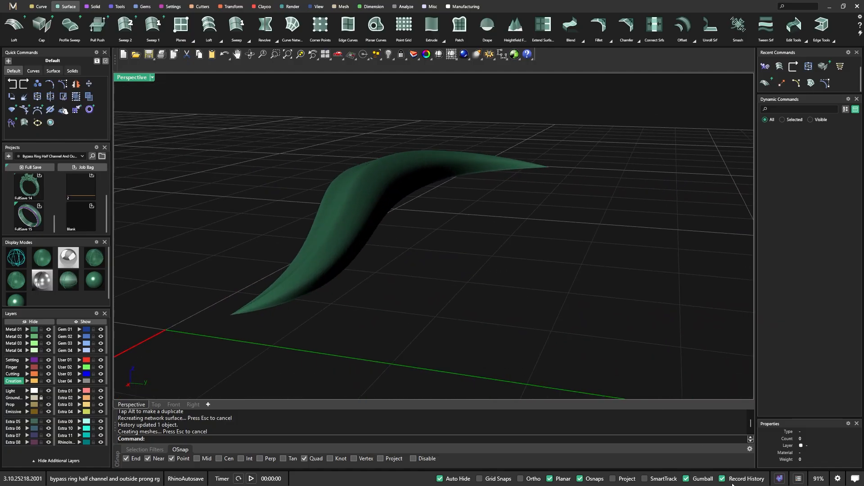
right_drag(441, 258, 398, 266)
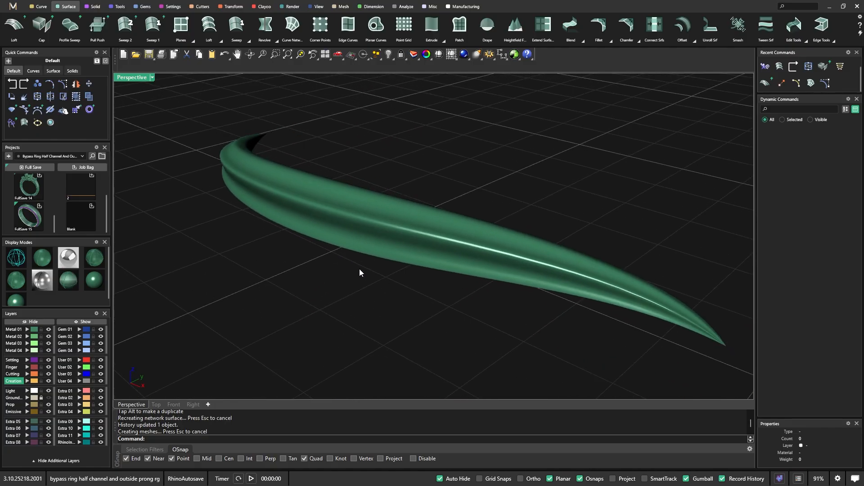
right_drag(360, 269, 370, 301)
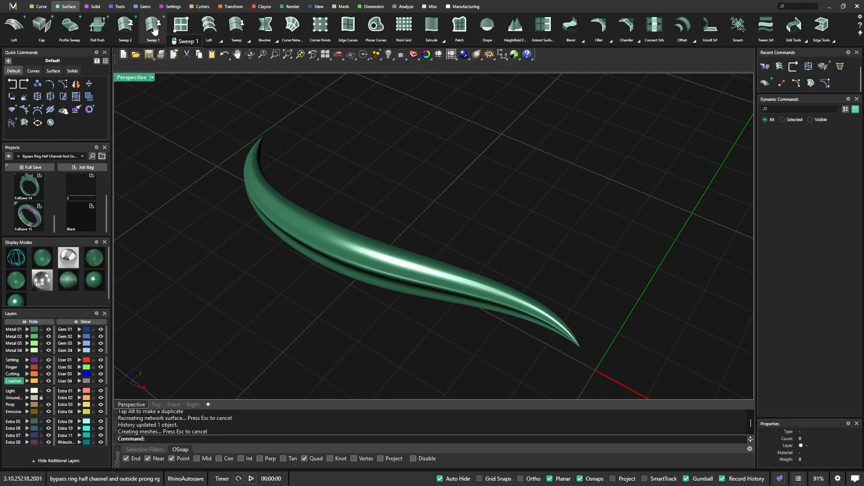
click(115, 5)
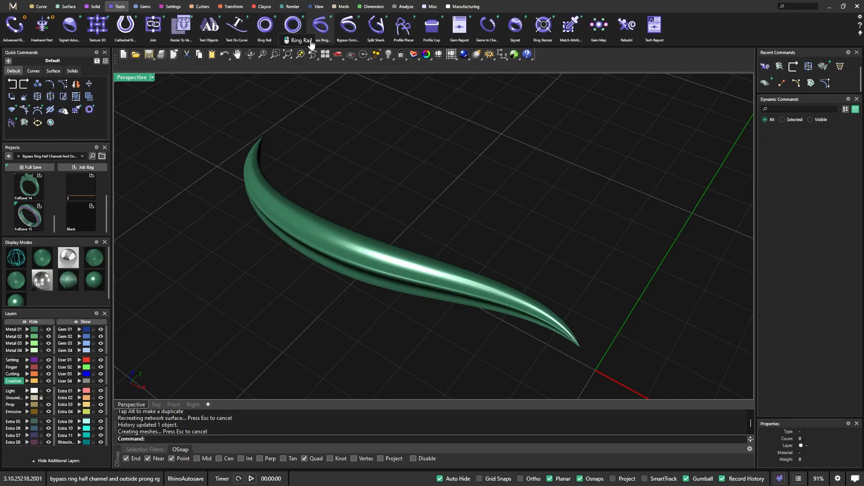
right_drag(330, 283, 317, 235)
scroll(302, 230, up, 5)
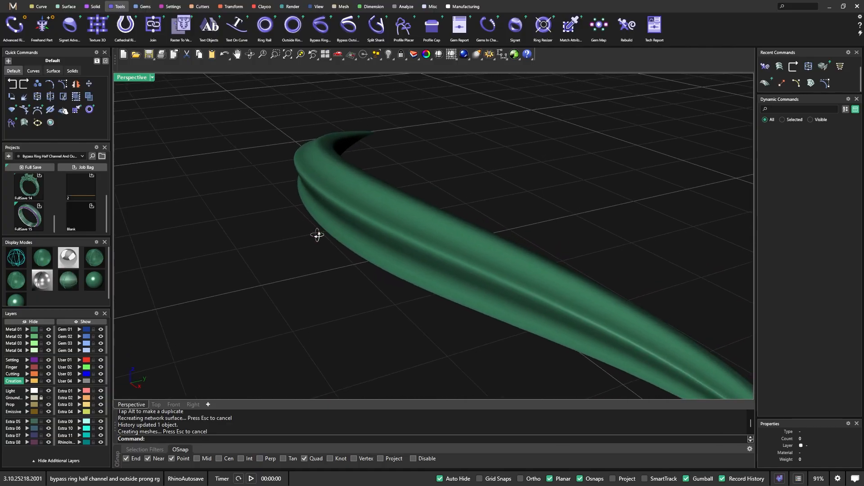
click(66, 7)
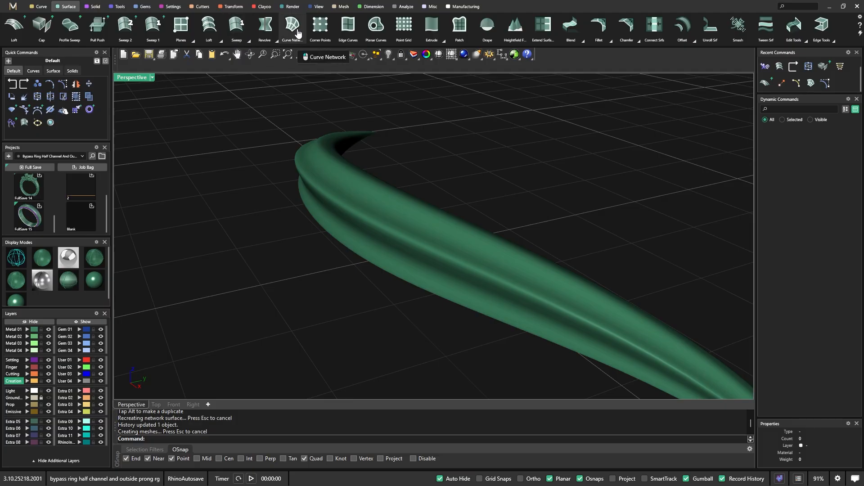
right_drag(319, 144, 328, 191)
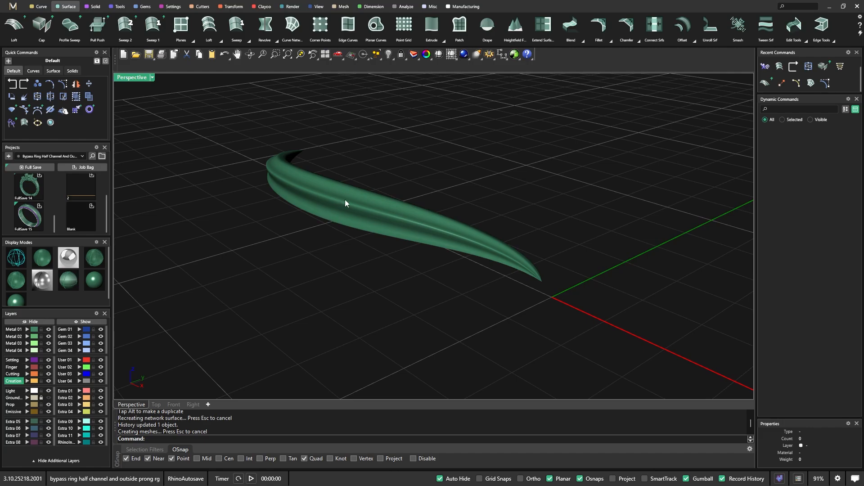
right_drag(347, 199, 358, 223)
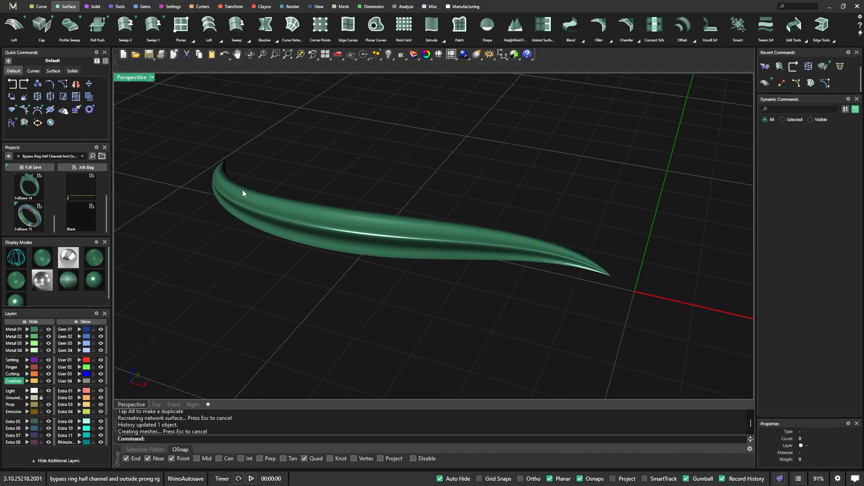
right_drag(429, 288, 350, 272)
scroll(496, 247, up, 5)
scroll(350, 271, up, 2)
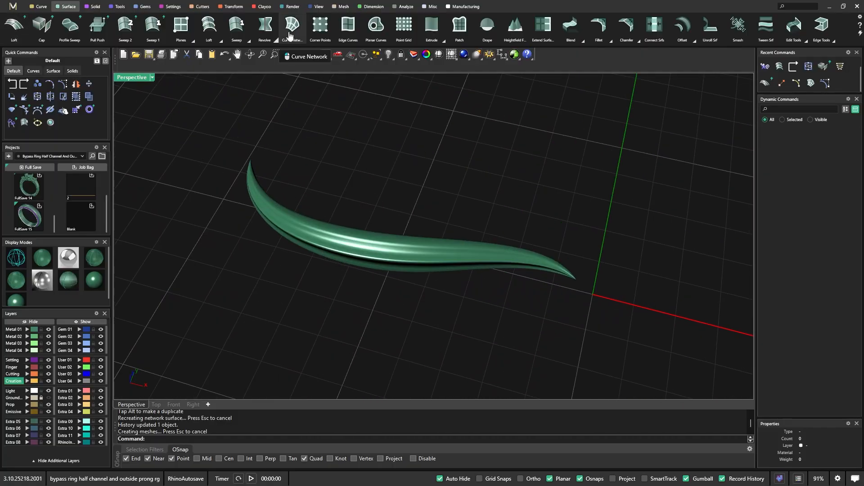
Switch the viewport back to the translucent display with curves and control points and examine the stem's open underside
right_drag(352, 183, 277, 231)
click(38, 274)
scroll(354, 220, up, 5)
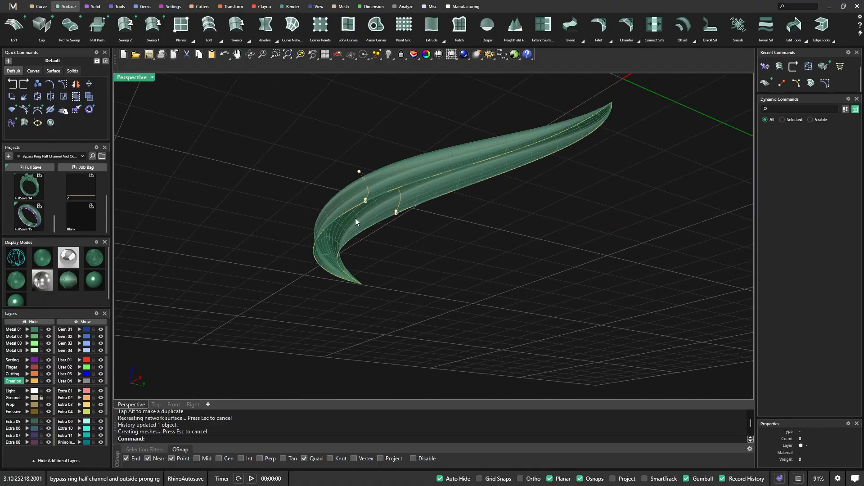
right_drag(380, 220, 367, 244)
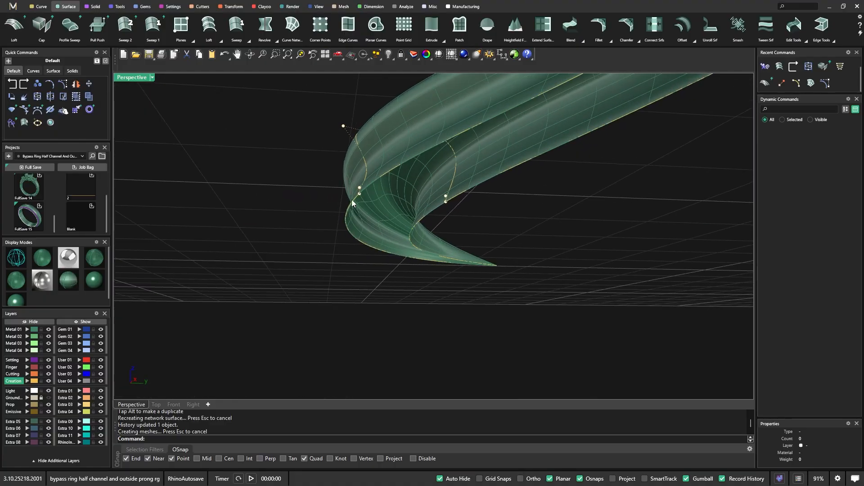
Select the lower control points at both ends of the arc cross-section and spread them outward beyond the stem's base
right_drag(430, 216, 364, 230)
drag(333, 228, 486, 169)
right_drag(424, 245, 419, 257)
drag(354, 180, 328, 184)
mouse_move(341, 204)
right_down()
mouse_move(371, 239)
mouse_move(355, 201)
right_up()
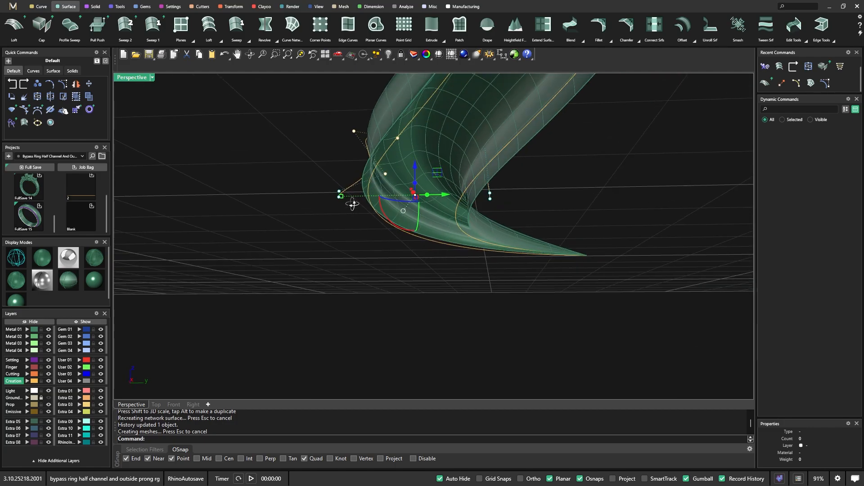
drag(343, 193, 331, 195)
right_drag(350, 242, 359, 258)
mouse_move(357, 216)
right_down()
mouse_move(373, 232)
mouse_move(402, 235)
mouse_move(351, 212)
right_up()
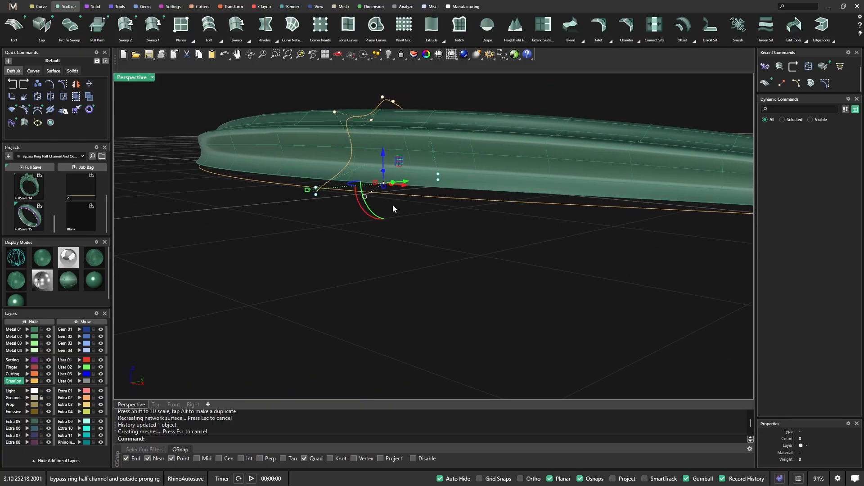
Lower the arc's selected end control points below the base curves and spread them further apart
drag(383, 158, 384, 172)
right_drag(396, 259, 344, 221)
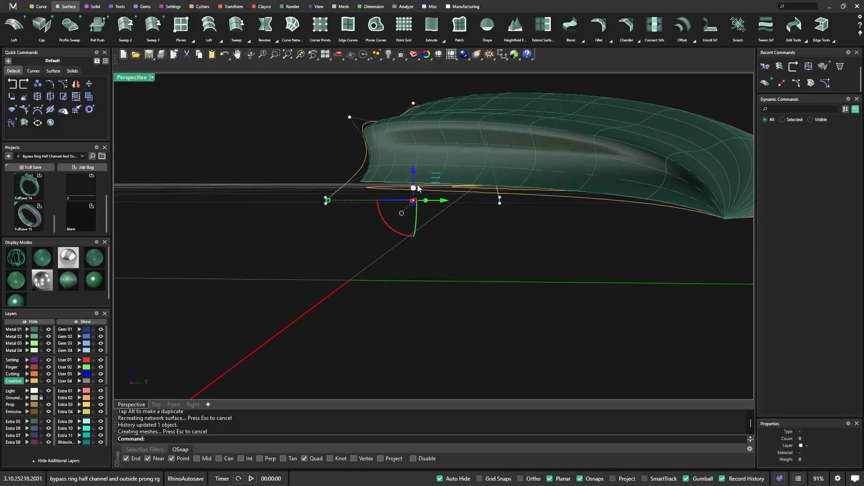
drag(414, 179, 390, 239)
drag(329, 226, 283, 227)
right_drag(396, 277, 377, 233)
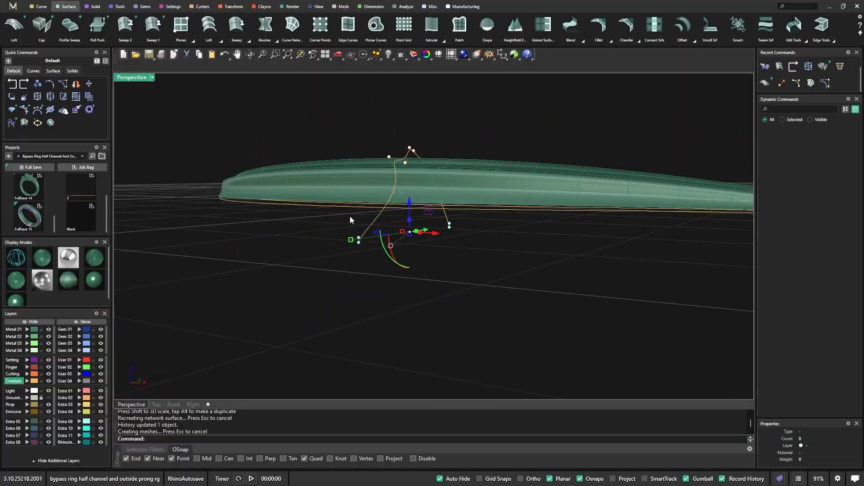
Examine the widened arc against the stem surface in the four-view layout, and return to the full perspective view
double_click(132, 77)
scroll(237, 304, up, 5)
scroll(233, 287, up, 2)
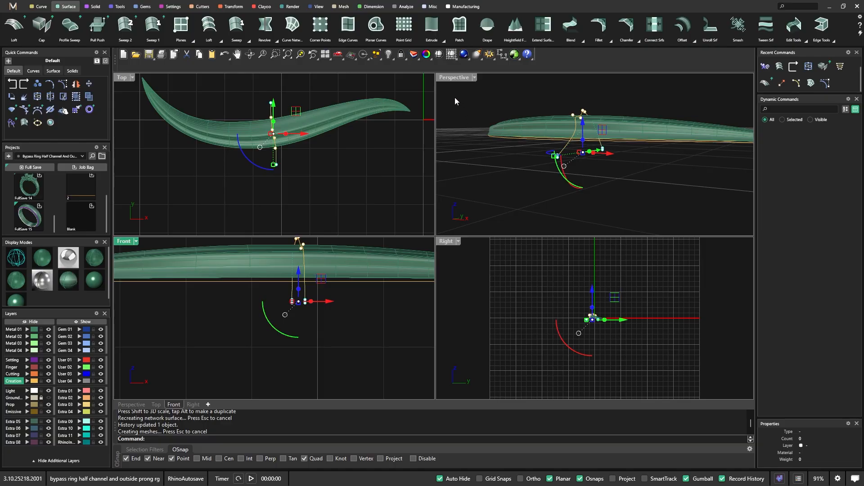
double_click(453, 80)
click(454, 239)
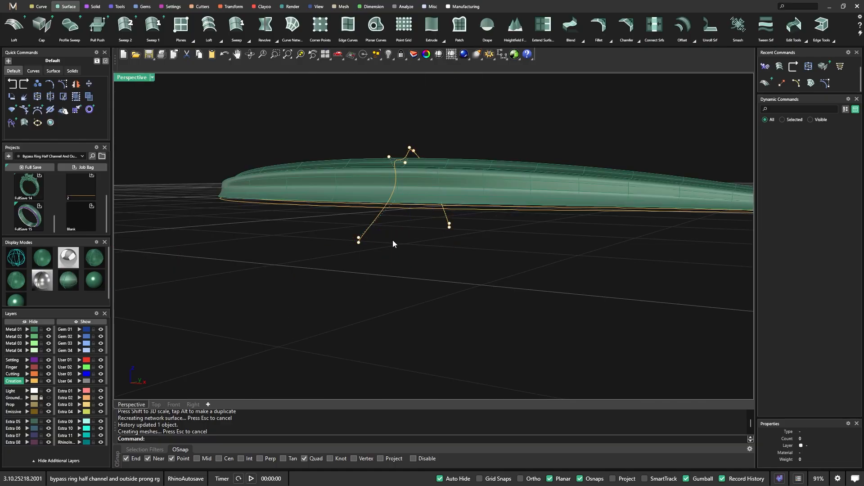
Delete the stem surface to expose its construction curves, and undo the deletion
click(368, 175)
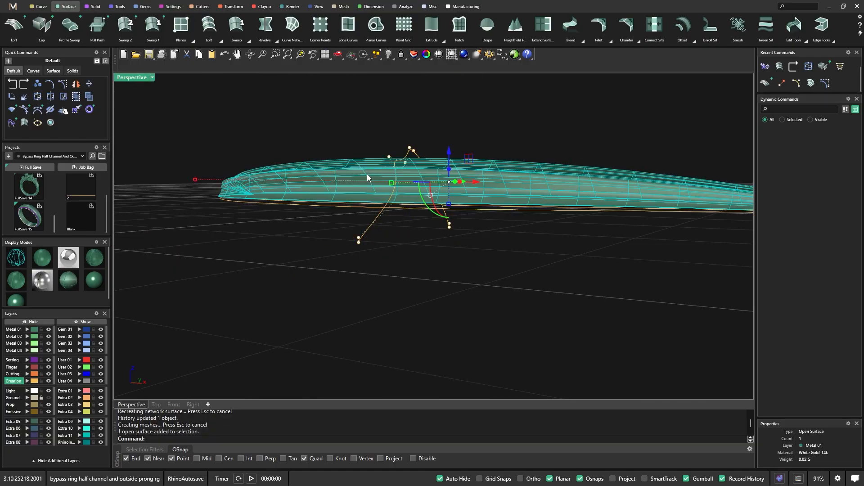
key(Delete)
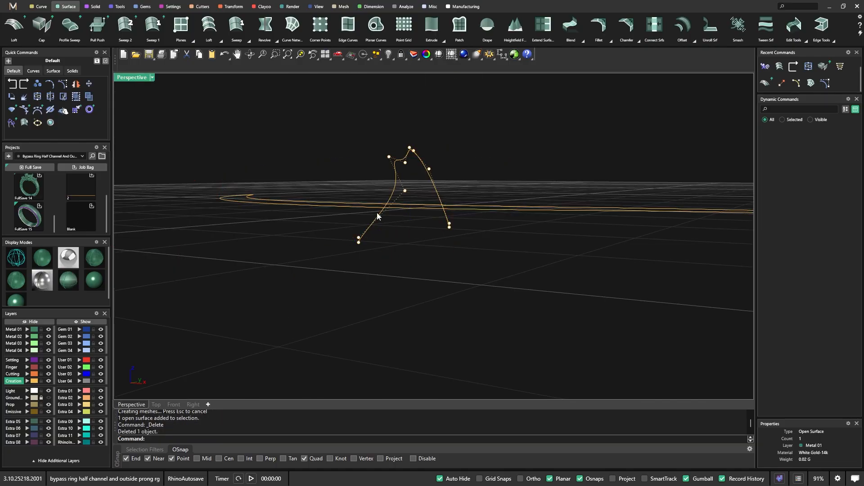
click(24, 84)
click(275, 140)
click(347, 191)
Loft a surface between the two open lower edges of the stem to close its underside
right_drag(374, 257, 256, 221)
click(225, 201)
click(13, 28)
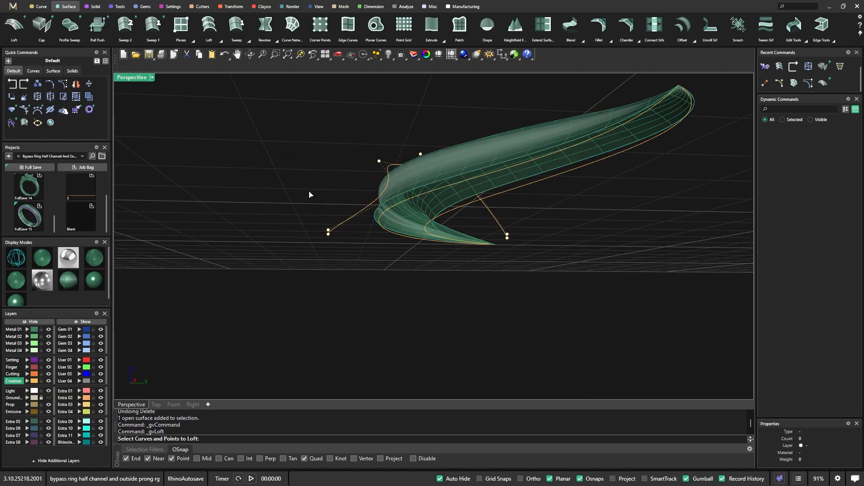
click(421, 193)
click(445, 210)
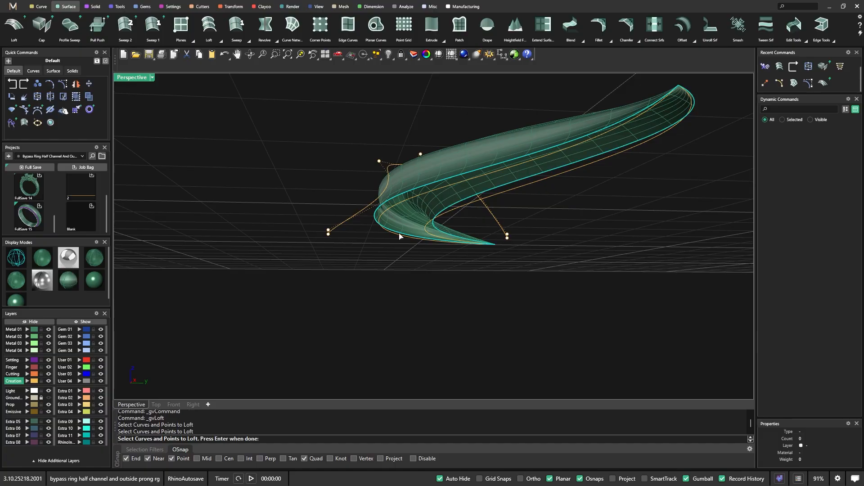
key(Return)
key(Return)
Join the stem surface and the lofted underside into one closed polysurface, accepting the break in history
right_drag(666, 235, 447, 179)
click(447, 179)
right_drag(448, 334, 447, 220)
shift+click(451, 180)
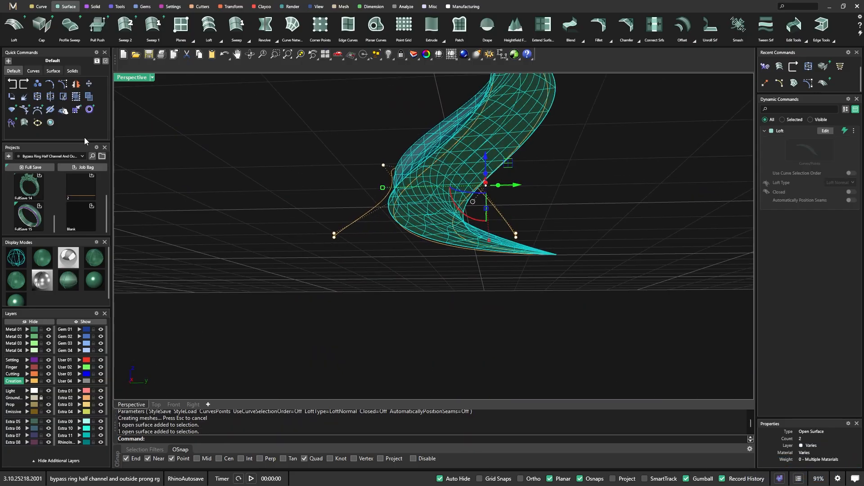
click(38, 96)
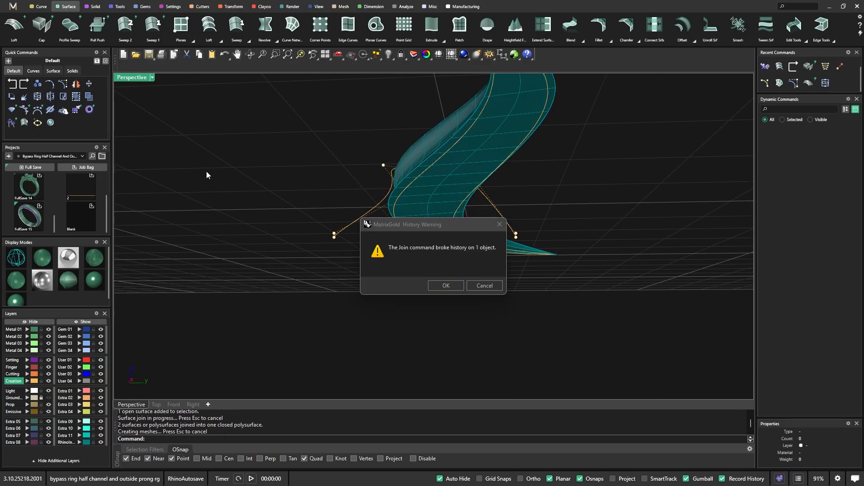
click(452, 288)
click(434, 240)
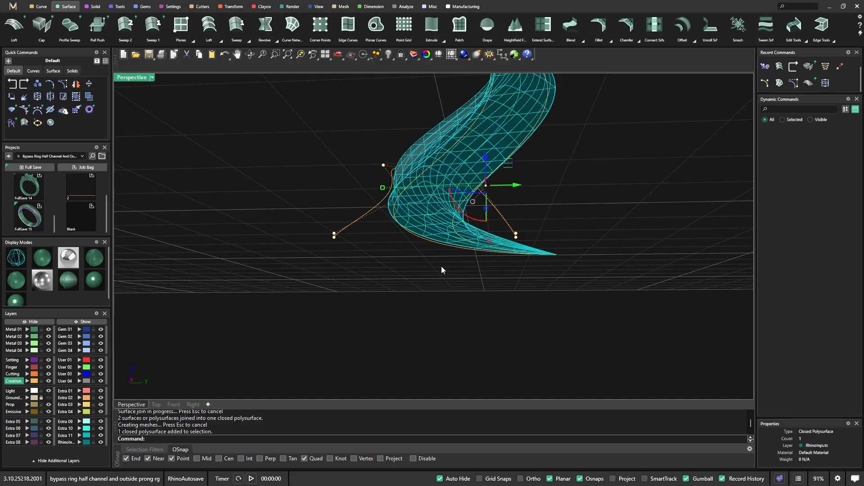
Assign the closed stem polysurface to the Metal 01 layer
click(628, 362)
right_drag(407, 309, 352, 205)
click(353, 207)
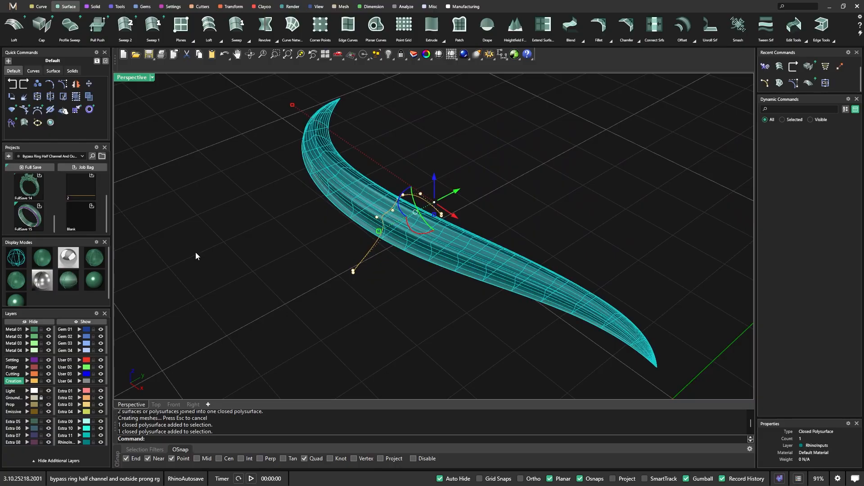
click(27, 329)
Switch the viewport to a glossy display and turn off the arc's control points
click(18, 297)
right_drag(197, 280, 212, 292)
click(213, 293)
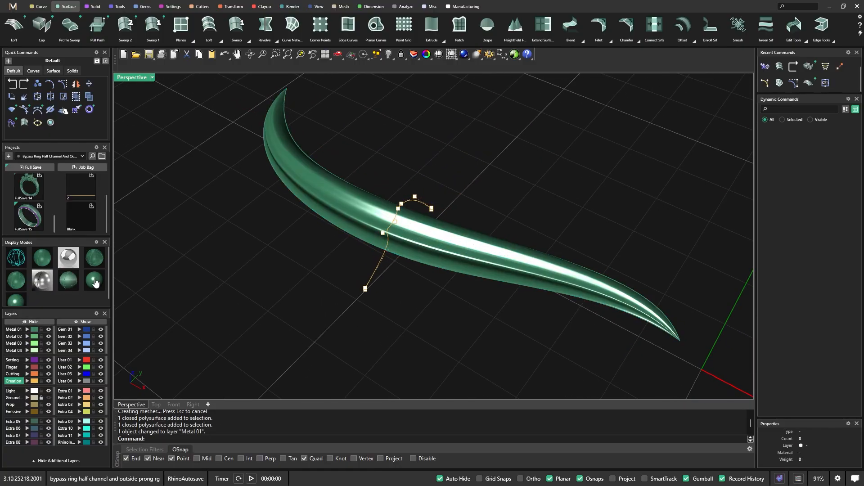
key(Escape)
Examine the closed, glossy stem from below, from the side and from above, including its grooved top
right_drag(411, 324, 397, 227)
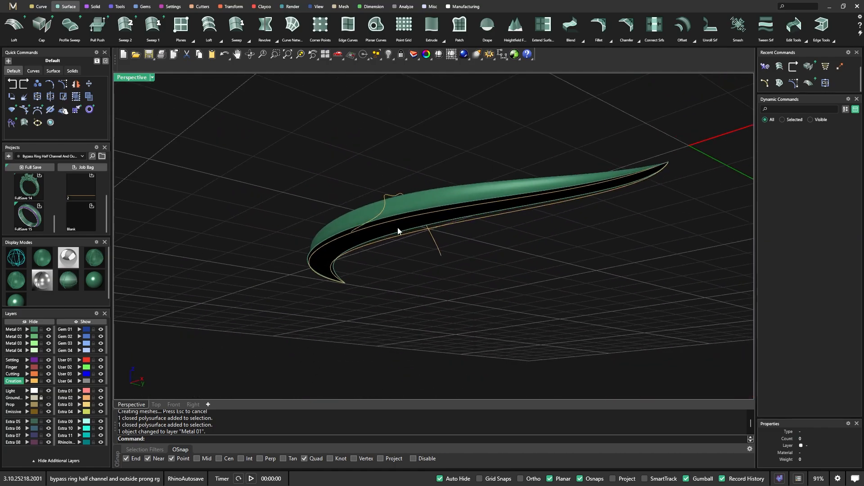
click(398, 228)
click(568, 284)
right_drag(567, 284, 433, 332)
mouse_move(387, 283)
right_down()
mouse_move(428, 322)
mouse_move(375, 293)
right_up()
right_drag(427, 336, 444, 324)
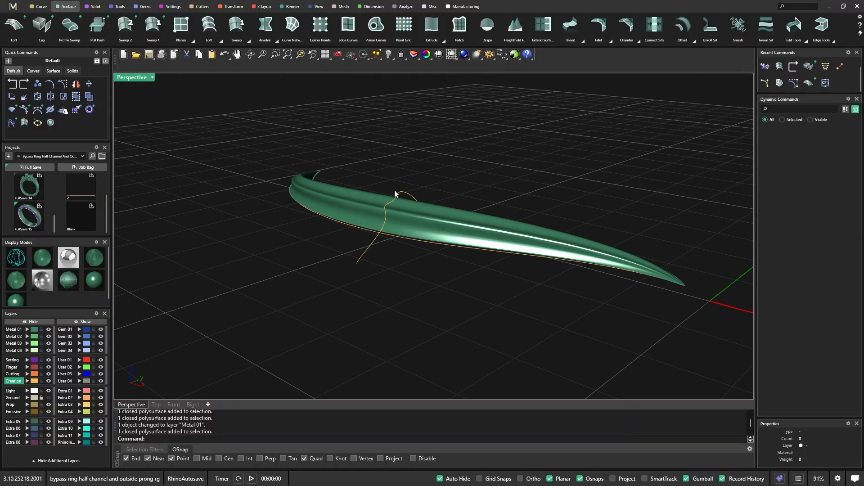
right_drag(377, 218, 345, 180)
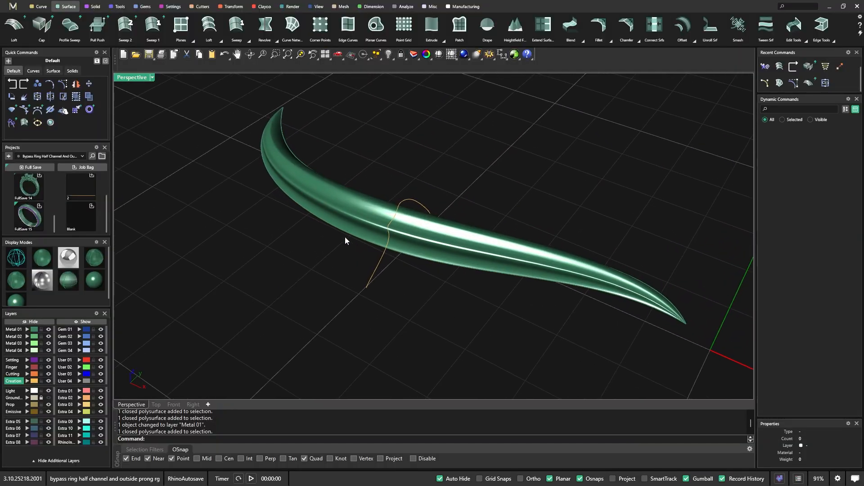
scroll(345, 237, down, 3)
scroll(312, 253, down, 4)
right_drag(313, 253, 356, 265)
scroll(333, 278, down, 4)
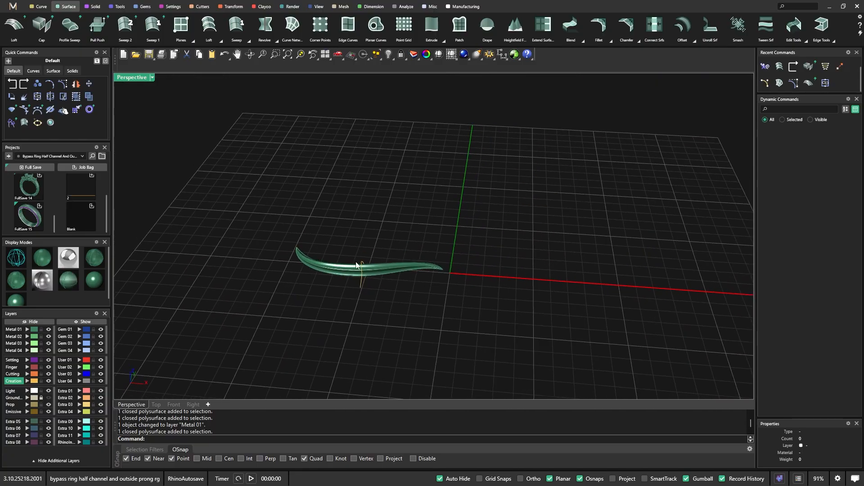